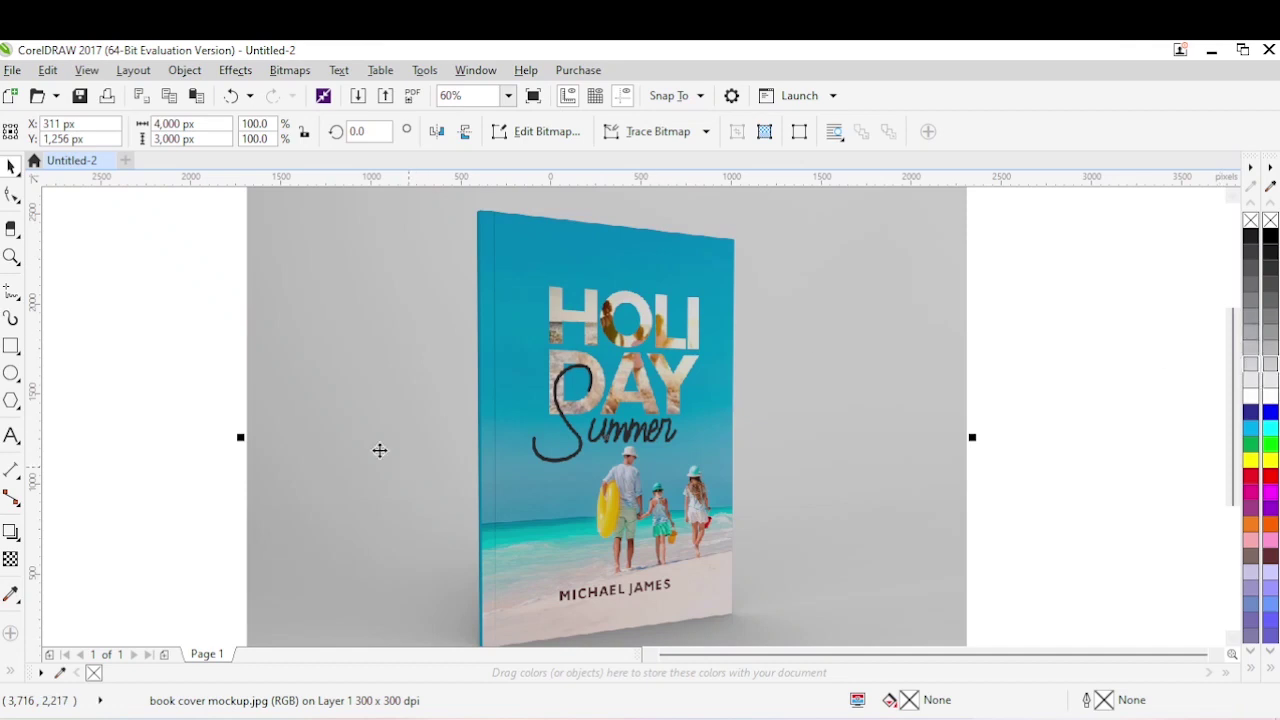
# Examine the finished holiday book cover mockup up close and in full-screen preview
pyautogui.click(11, 256)
pyautogui.moveTo(422, 195); pyautogui.dragTo(818, 634)
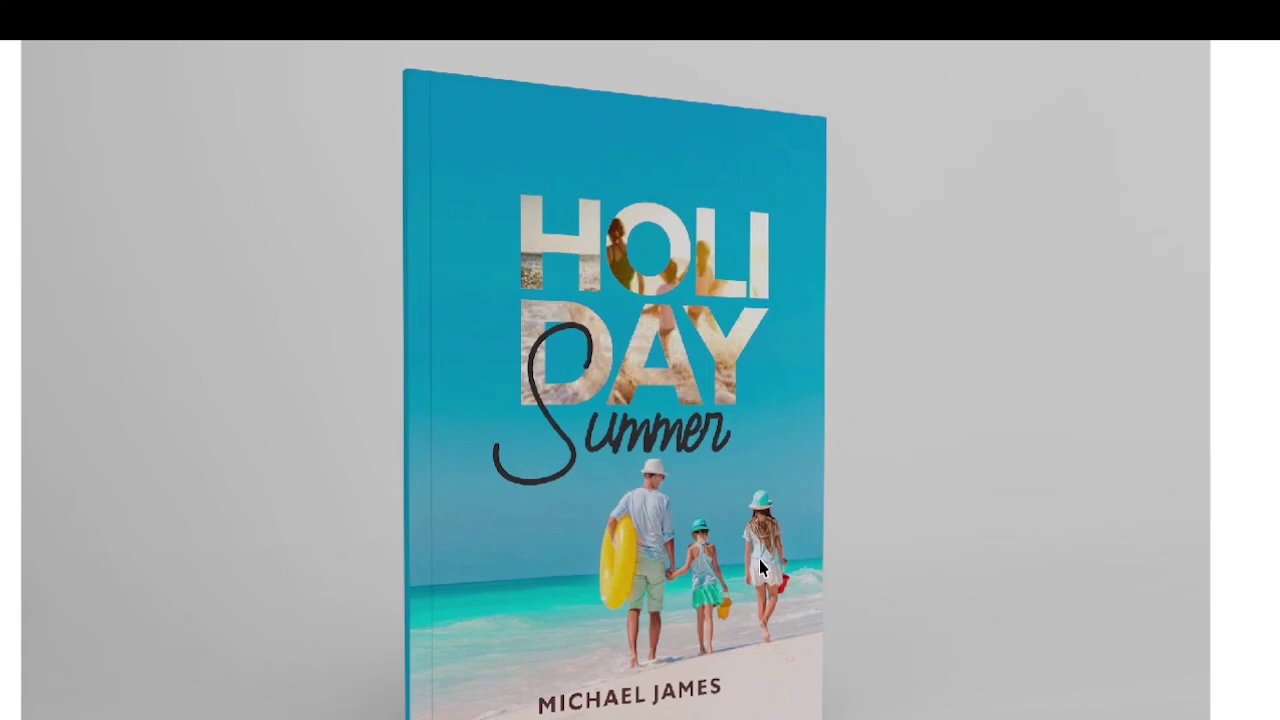
pyautogui.press('Escape')
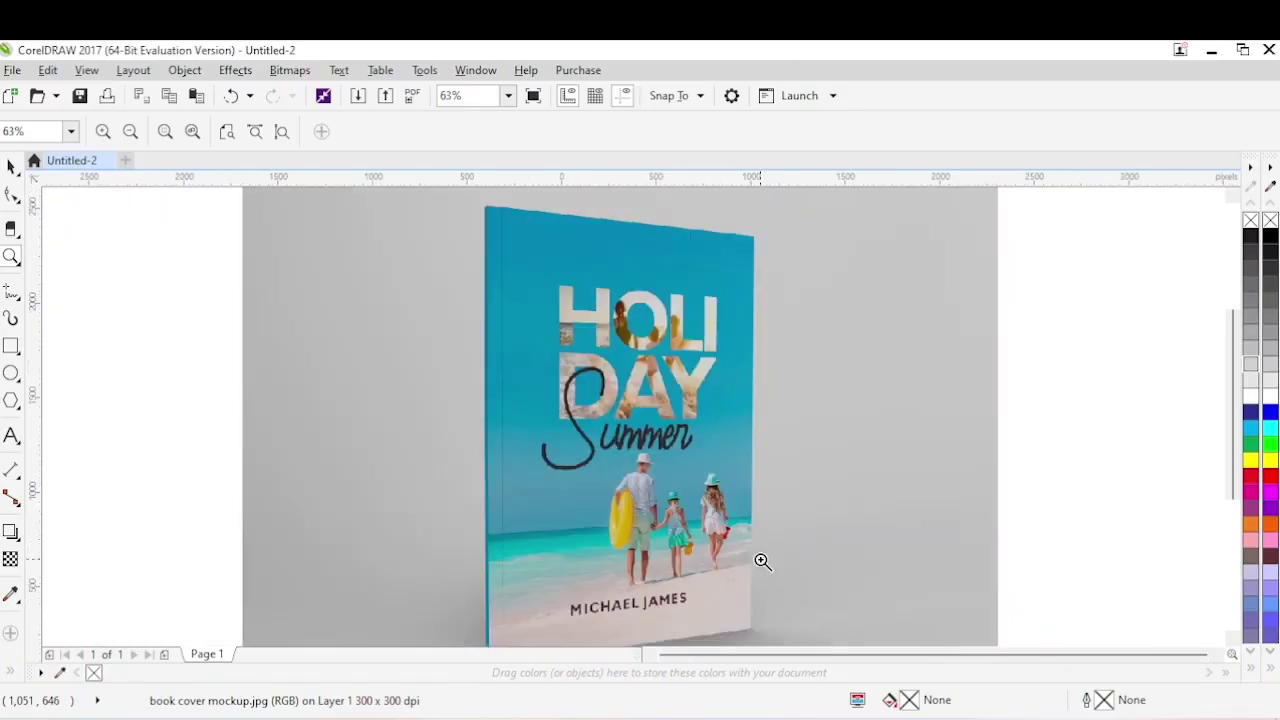
# Paste the two copied beach photos into the Untitled-1 document beside the blank page
pyautogui.hotkey('ctrl', 'Tab')
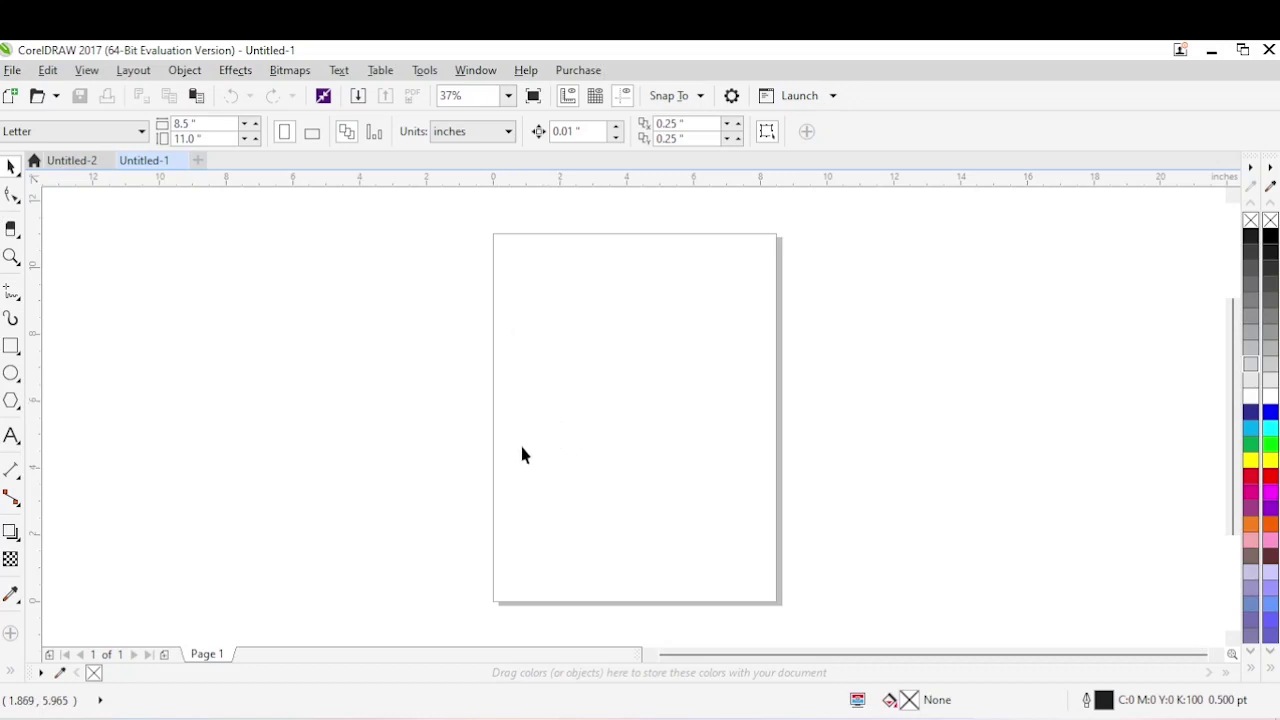
pyautogui.rightClick(263, 410)
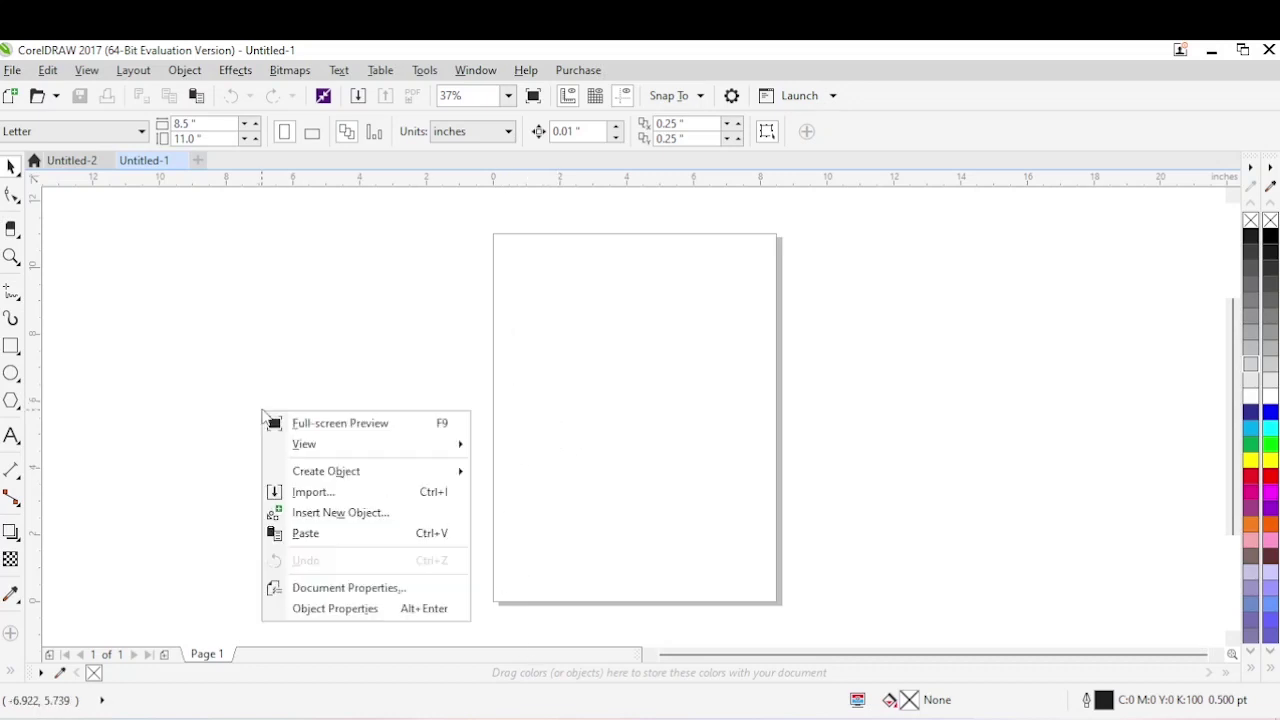
pyautogui.click(309, 534)
pyautogui.moveTo(403, 449); pyautogui.dragTo(380, 434)
pyautogui.click(568, 466)
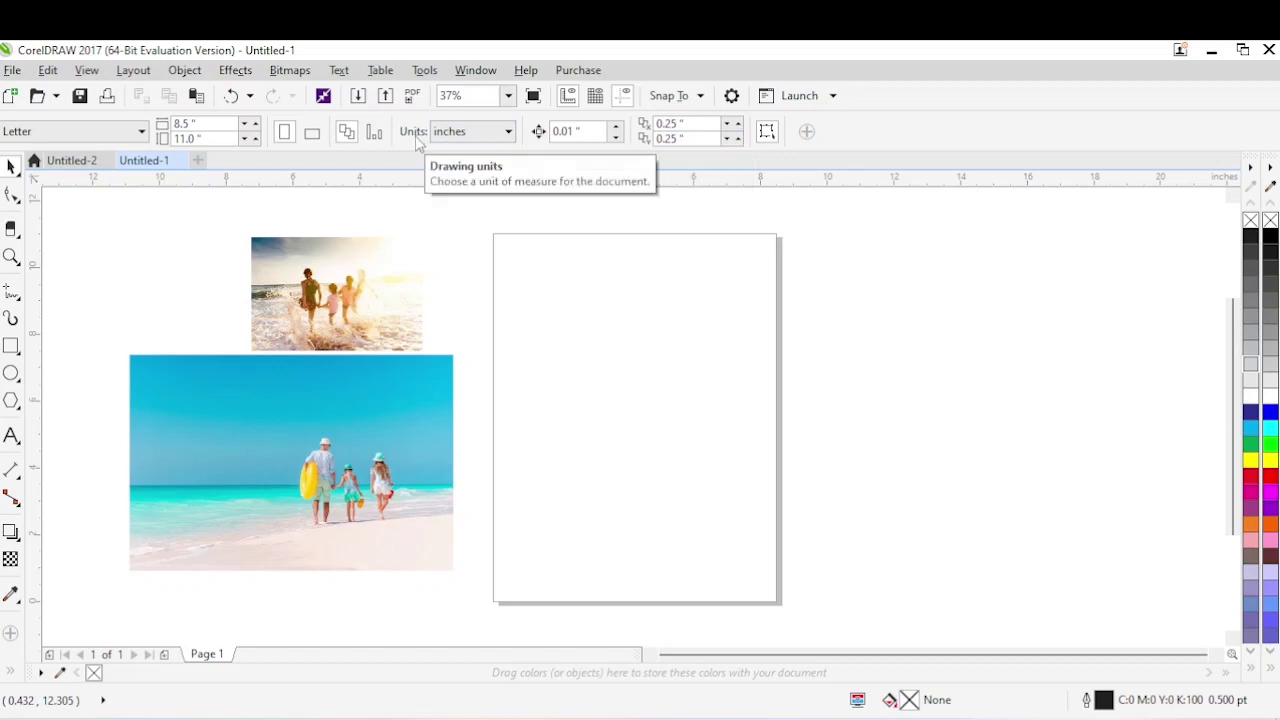
# Set the drawing units to pixels and the page size to 625 px wide by 1000 px high
pyautogui.click(509, 134)
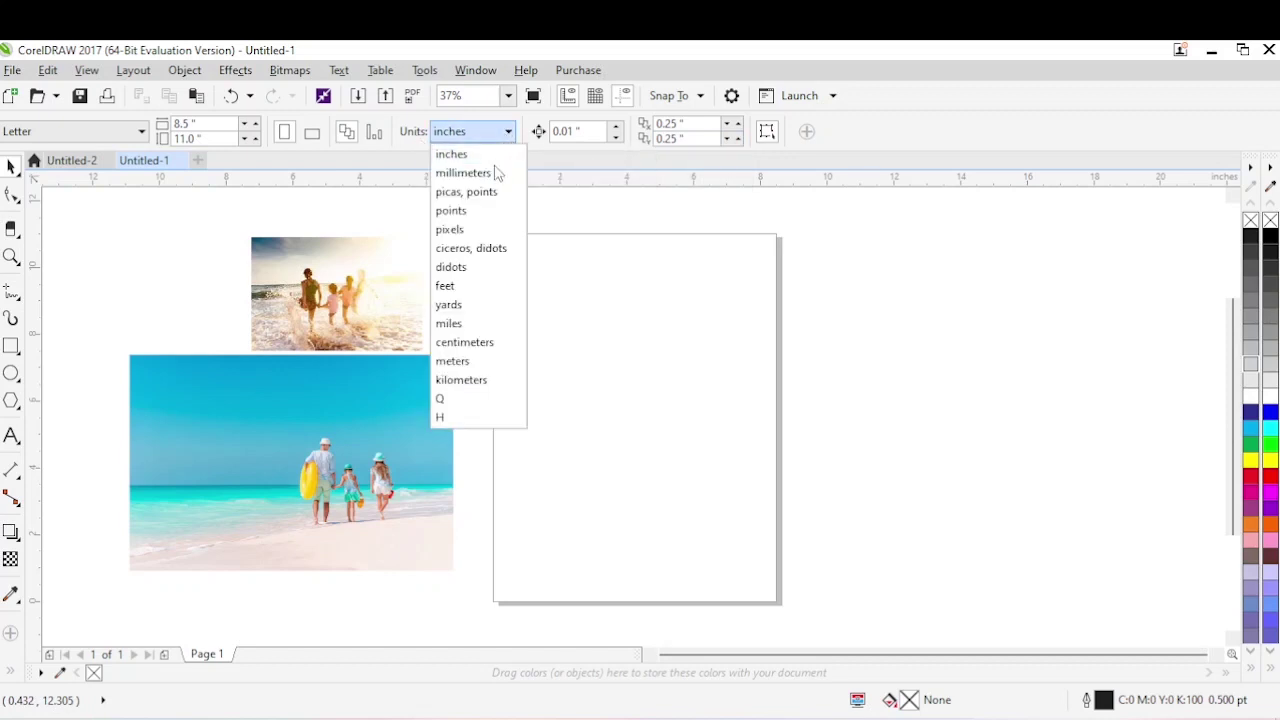
pyautogui.click(472, 239)
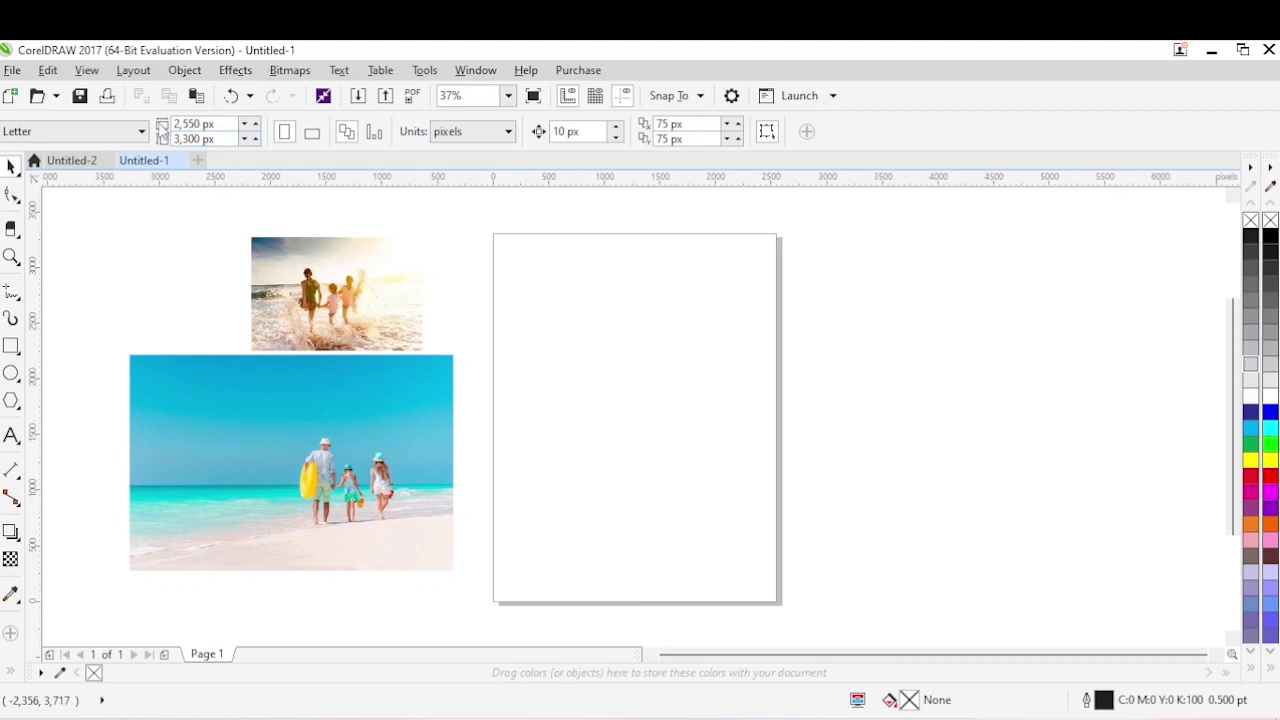
pyautogui.click(224, 126)
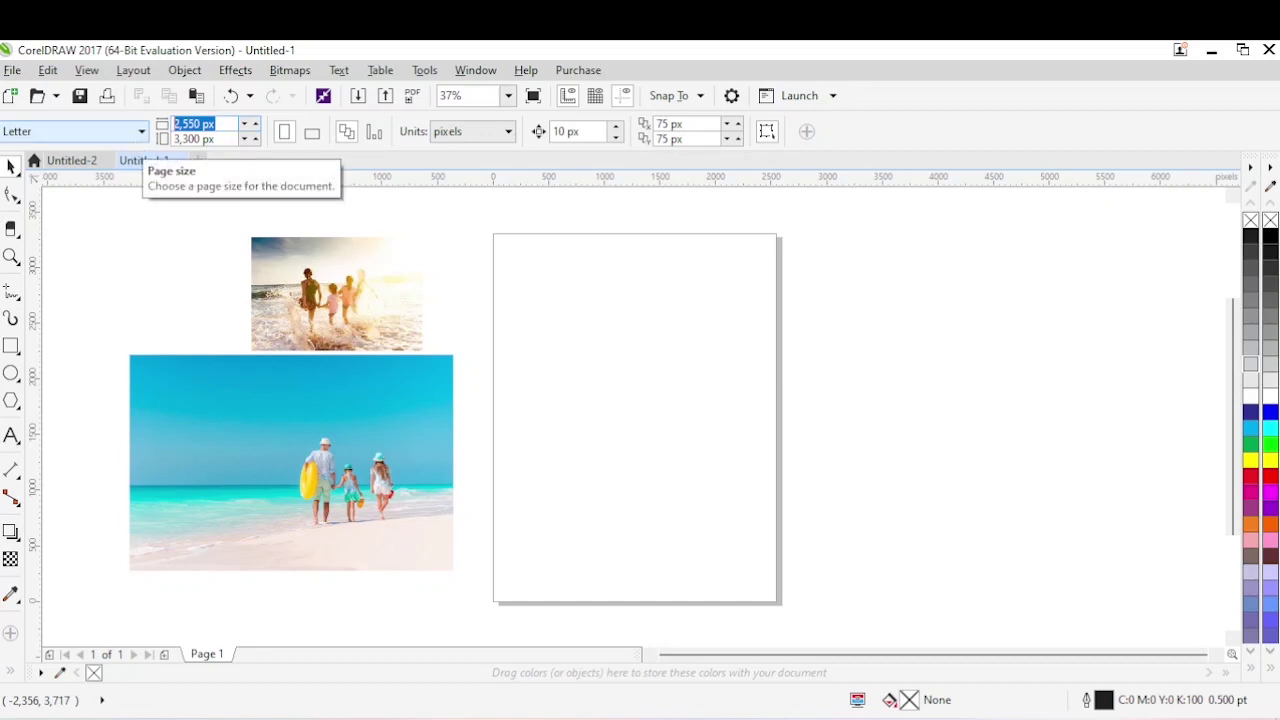
pyautogui.write('625')
pyautogui.click(216, 138)
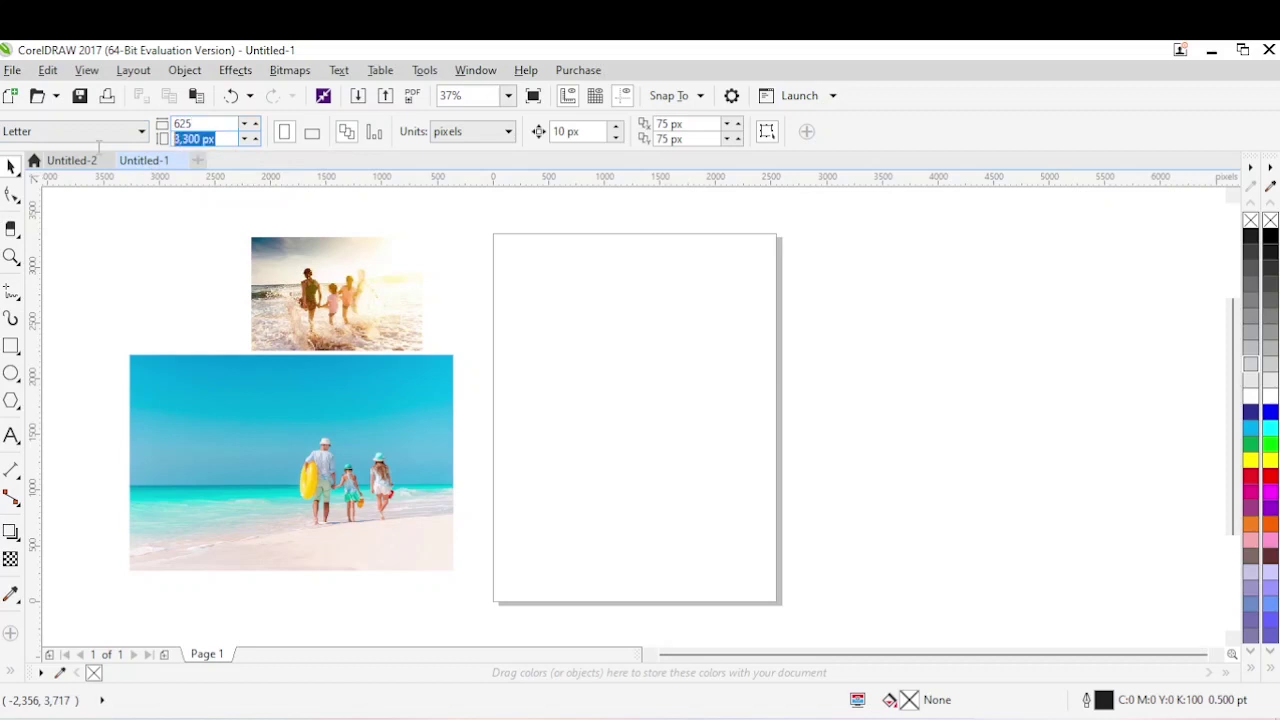
pyautogui.write('100')
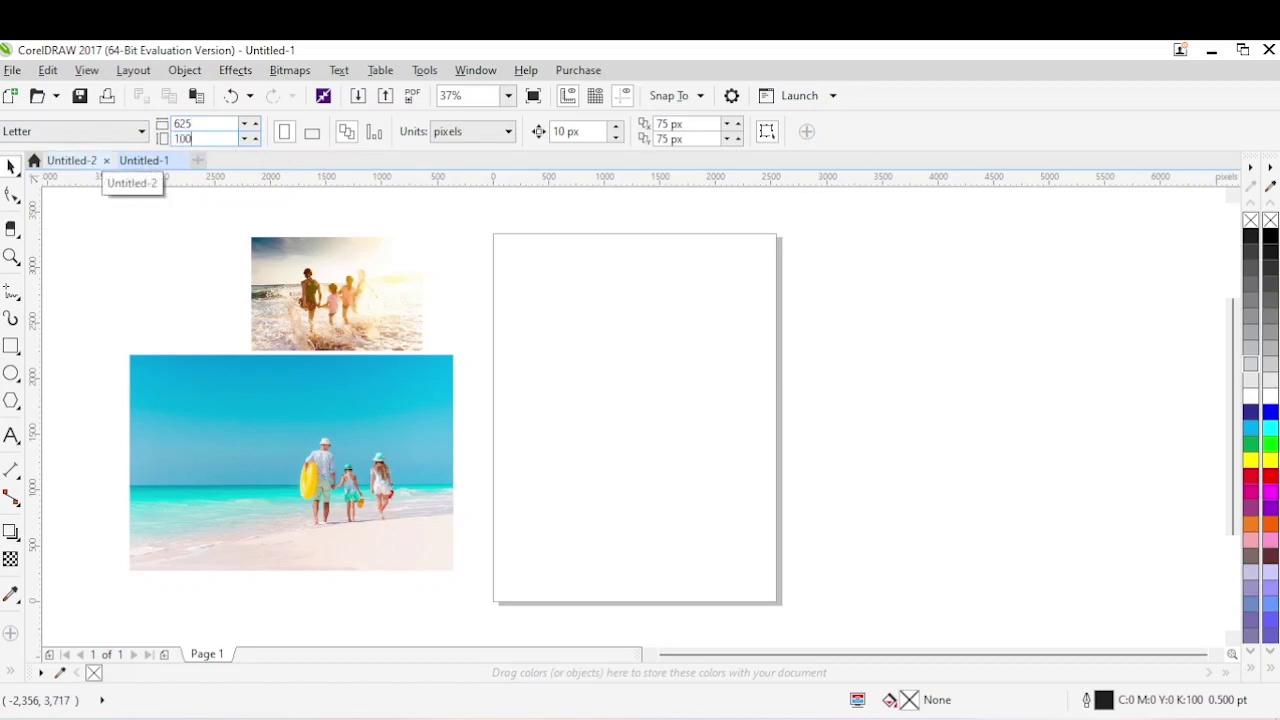
pyautogui.write('0')
pyautogui.press('Return')
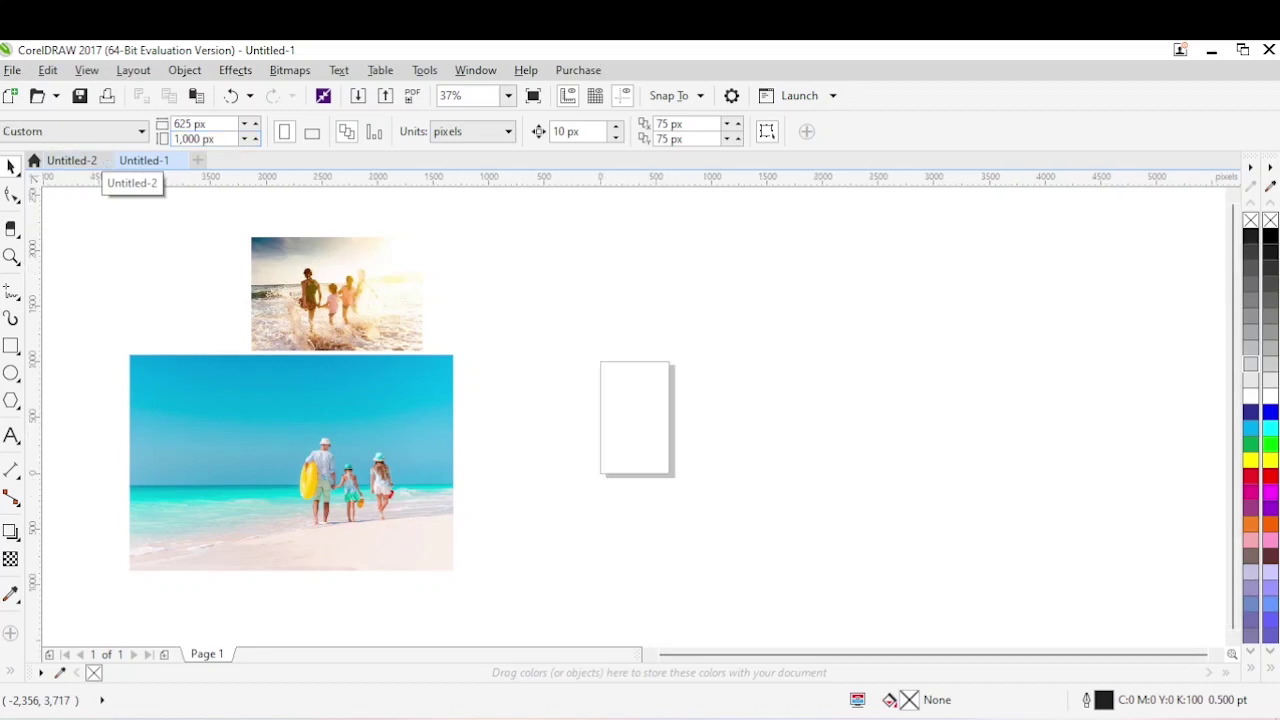
# Add a rectangle that exactly matches the 625 by 1,000 px page
pyautogui.click(365, 406)
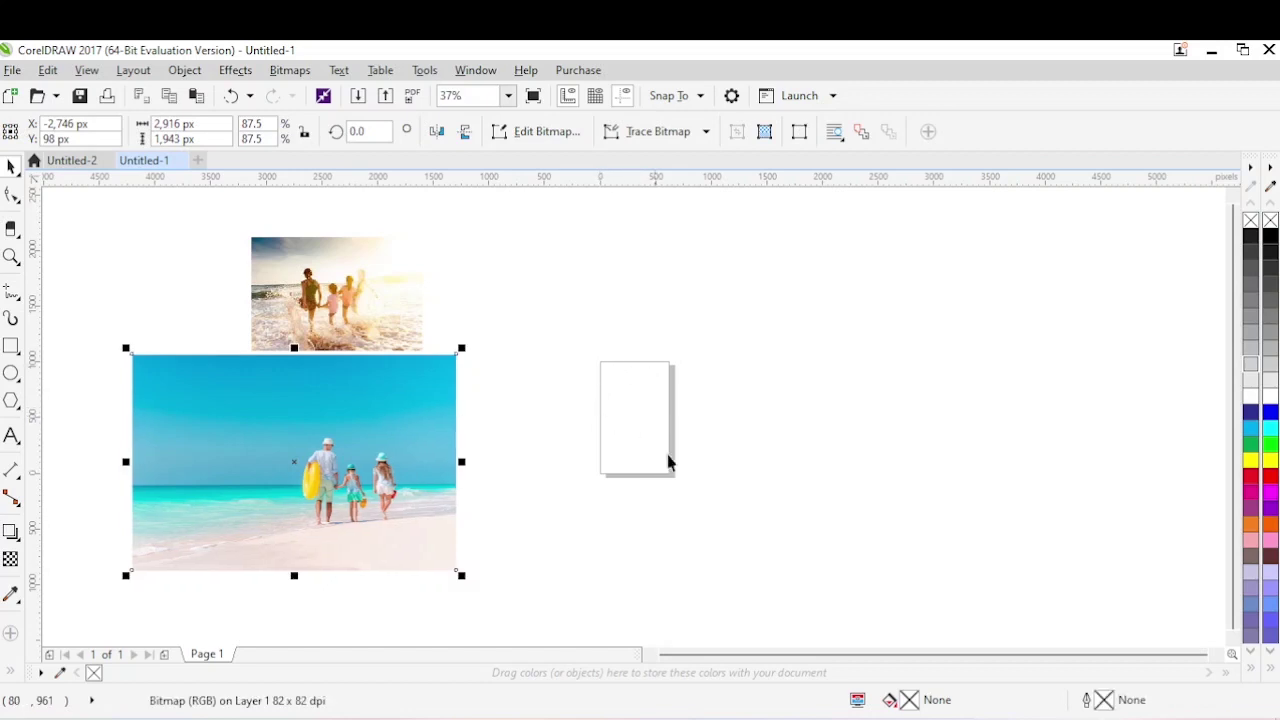
pyautogui.click(8, 346)
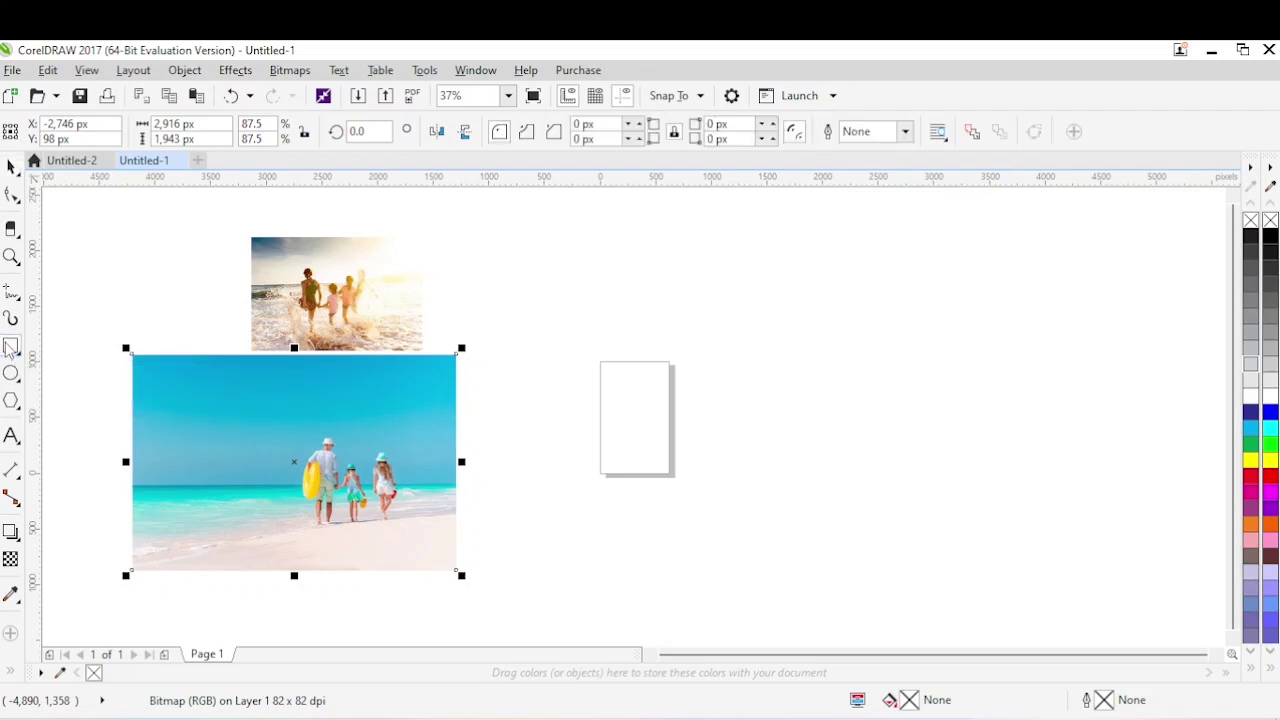
pyautogui.press('Tab')
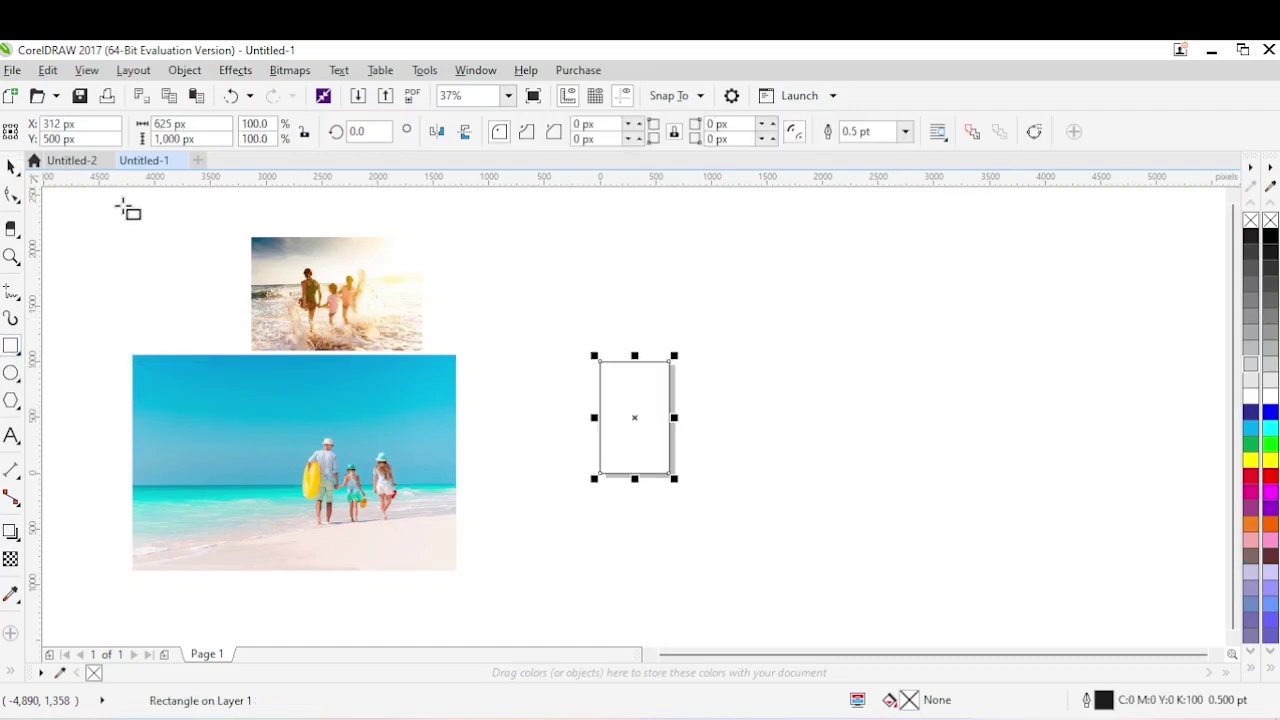
pyautogui.click(12, 195)
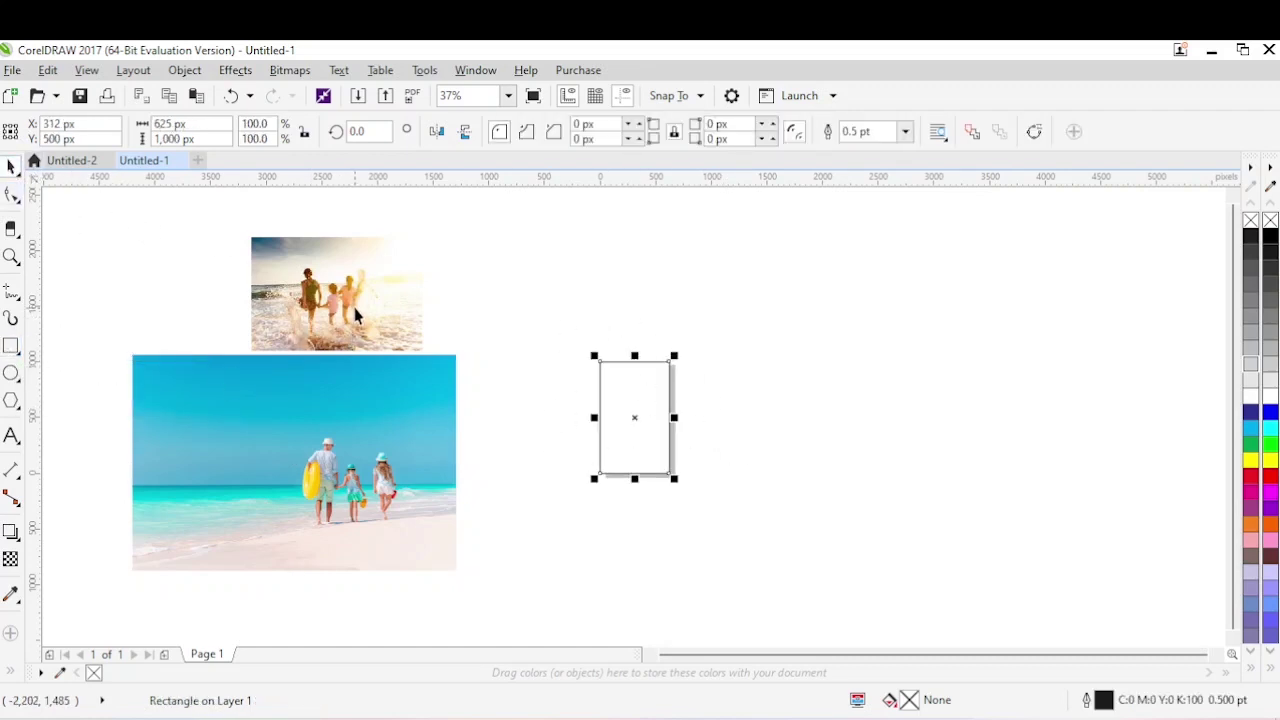
# Move both beach photos together closer to the page
pyautogui.click(354, 306)
pyautogui.keyDown('shift'); pyautogui.click(376, 421); pyautogui.keyUp('shift')
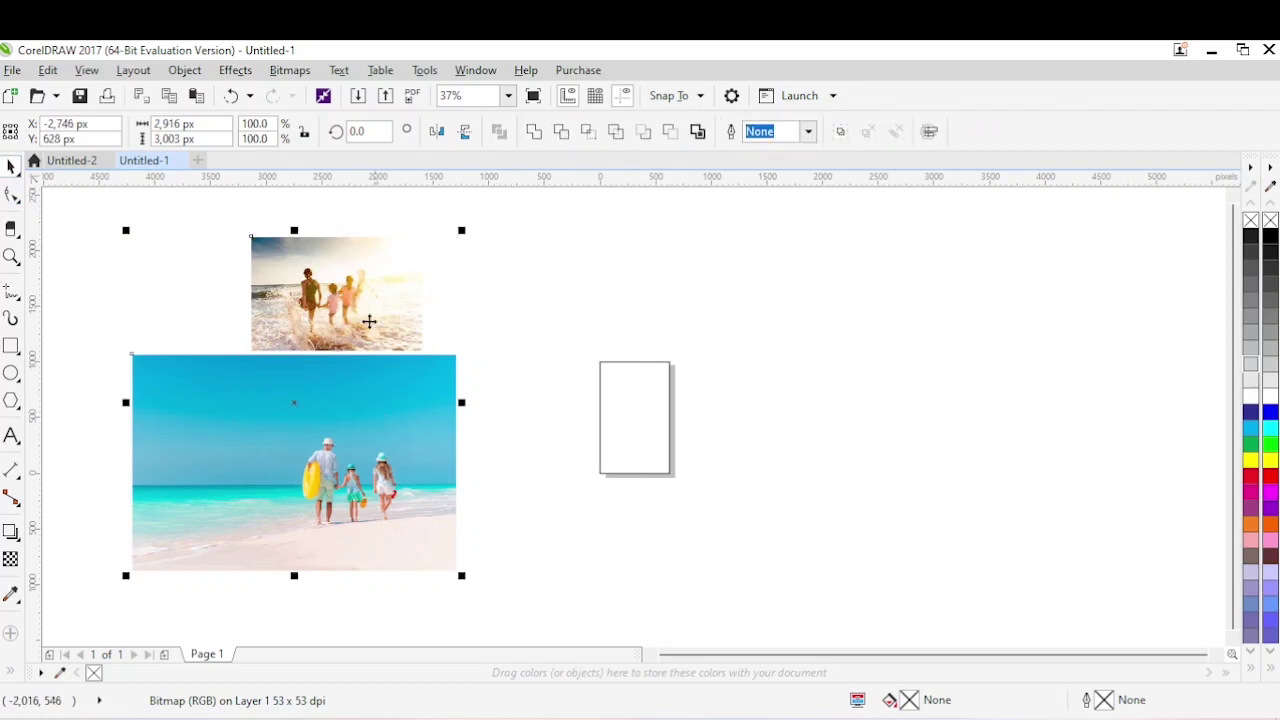
pyautogui.moveTo(366, 323); pyautogui.dragTo(488, 365)
# Add the artistic texts "HOLIDAY" and "Summer" as two separate lines on the upper part of the page
pyautogui.press('z')
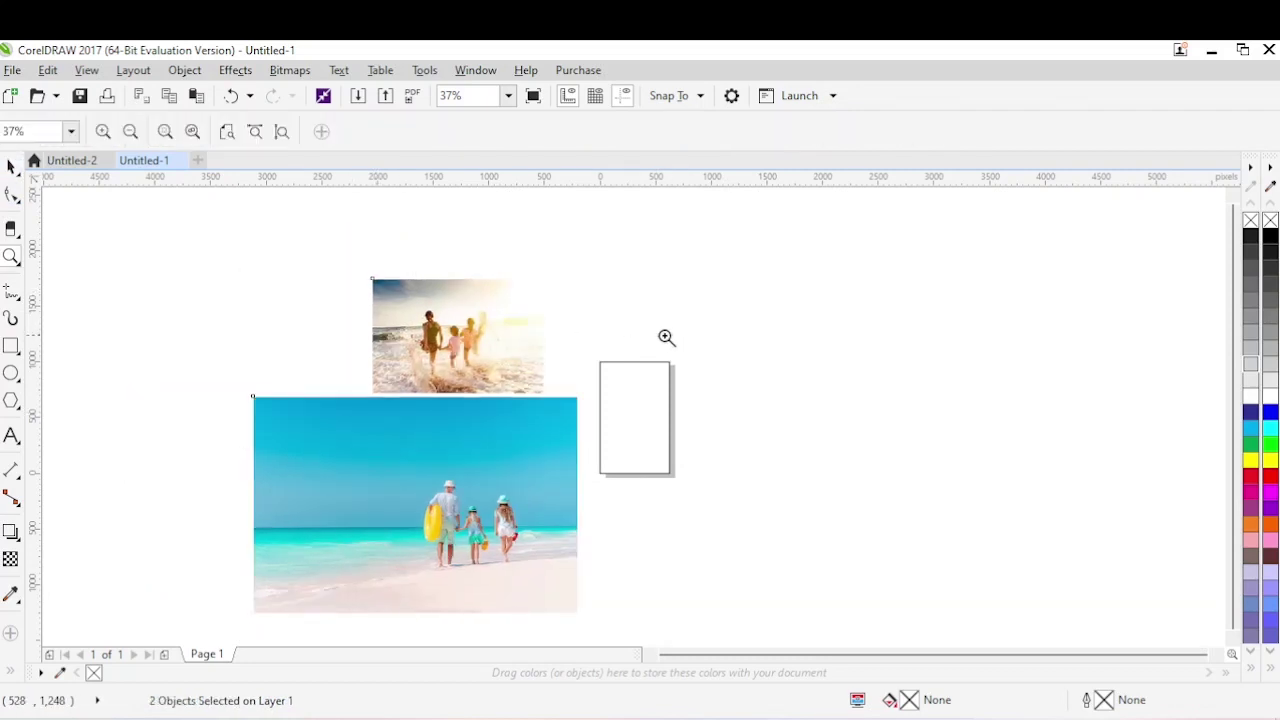
pyautogui.click(596, 498)
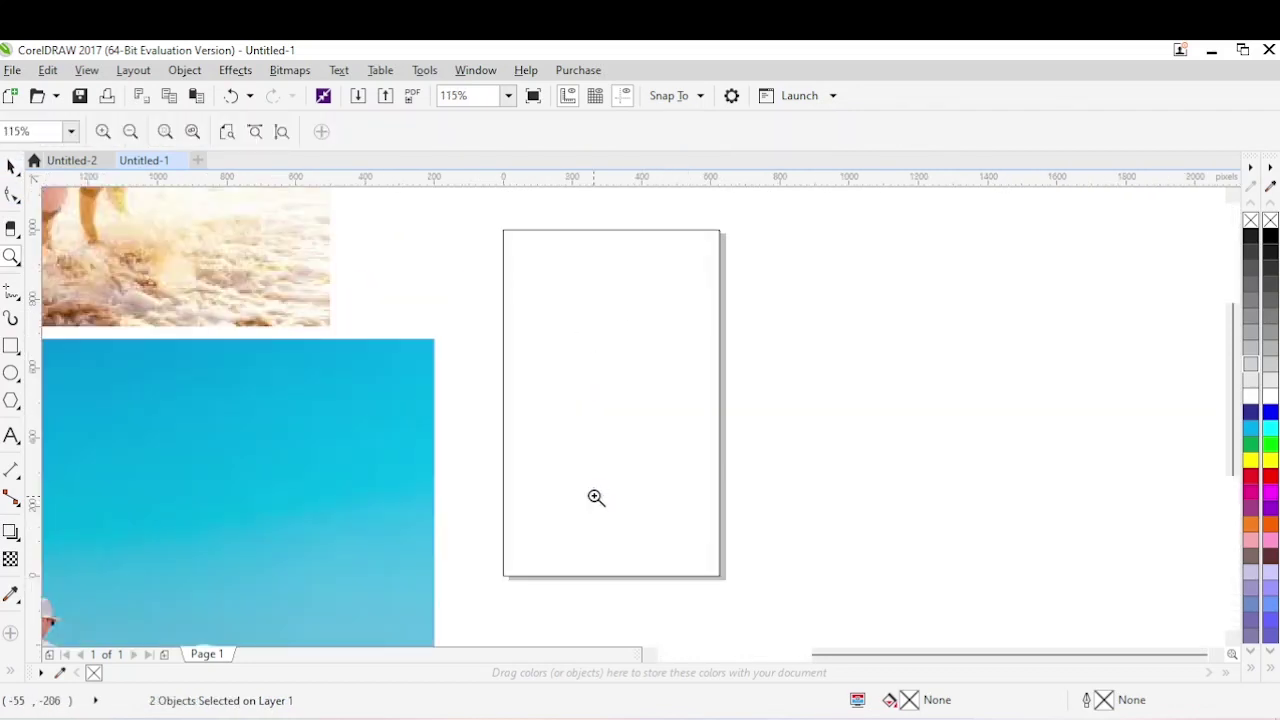
pyautogui.click(11, 165)
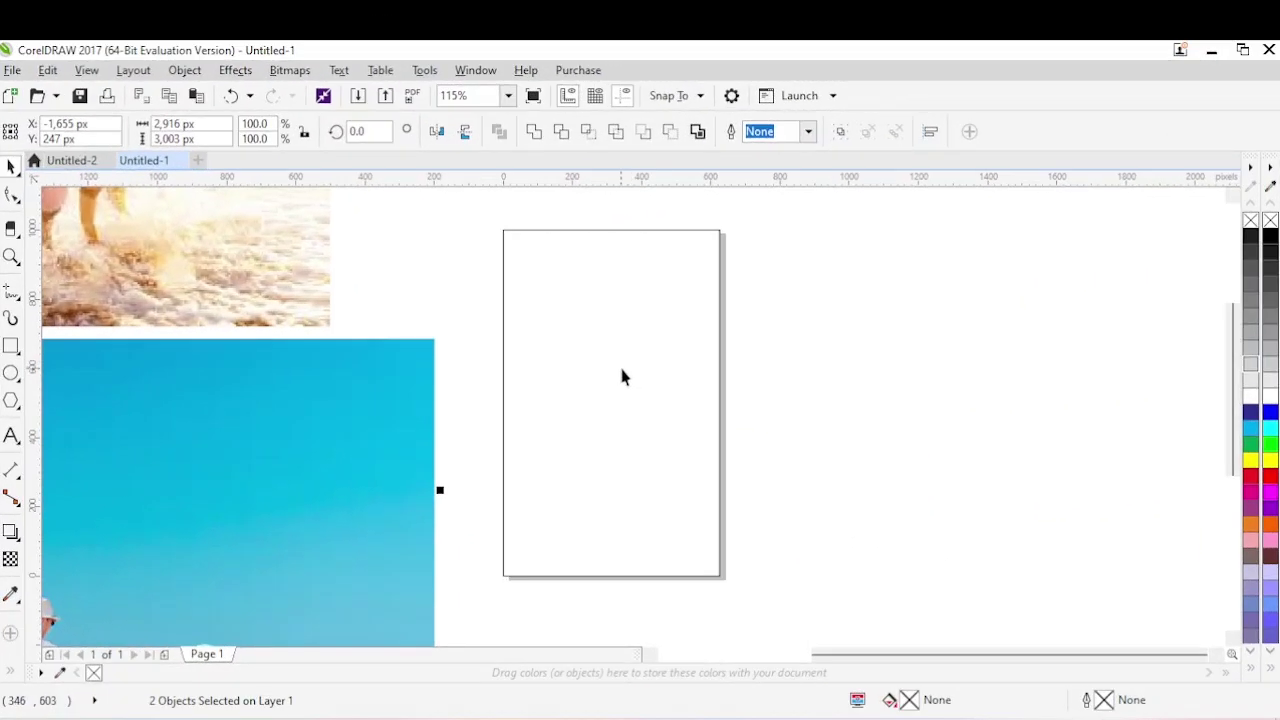
pyautogui.click(12, 436)
pyautogui.click(561, 290)
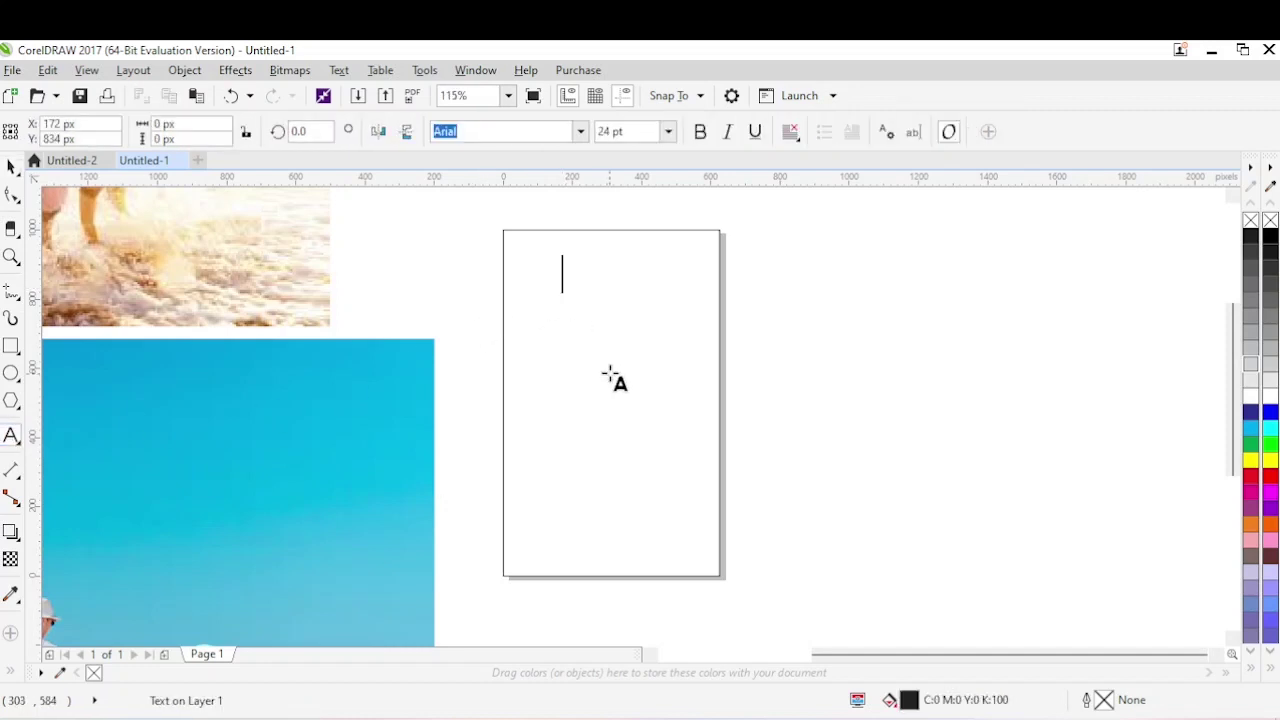
pyautogui.write('HO')
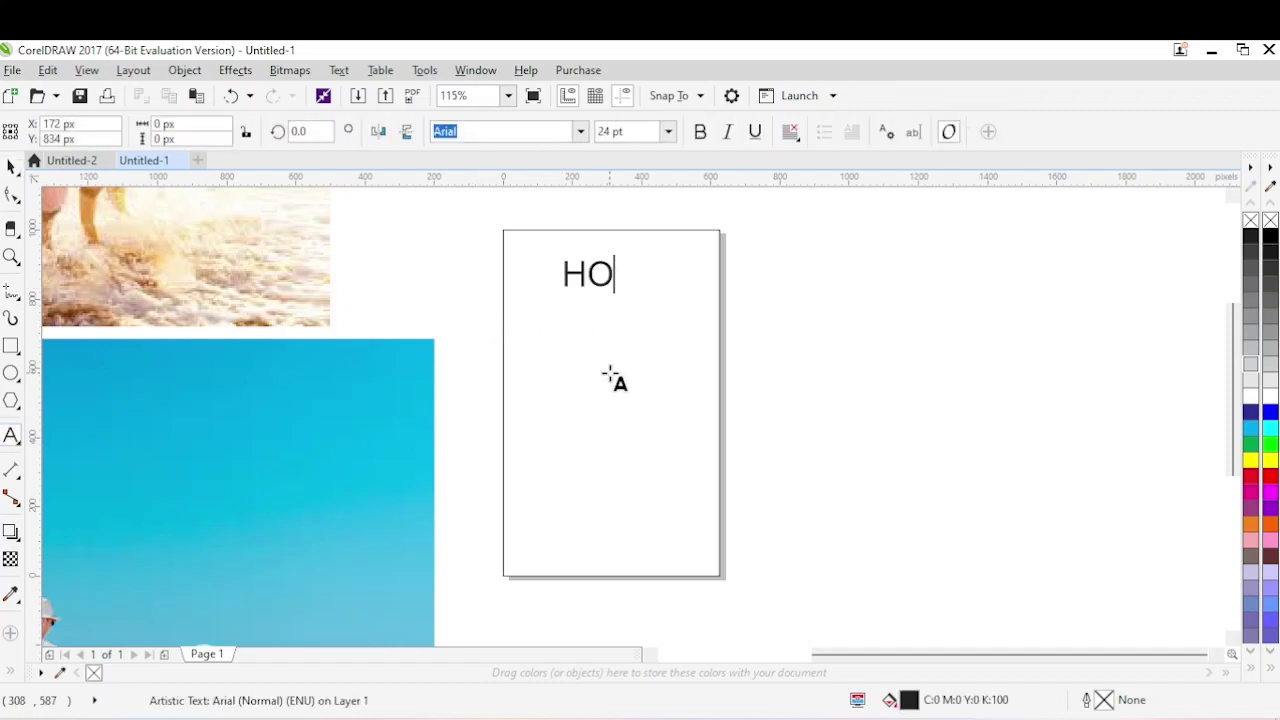
pyautogui.write('LIDAY')
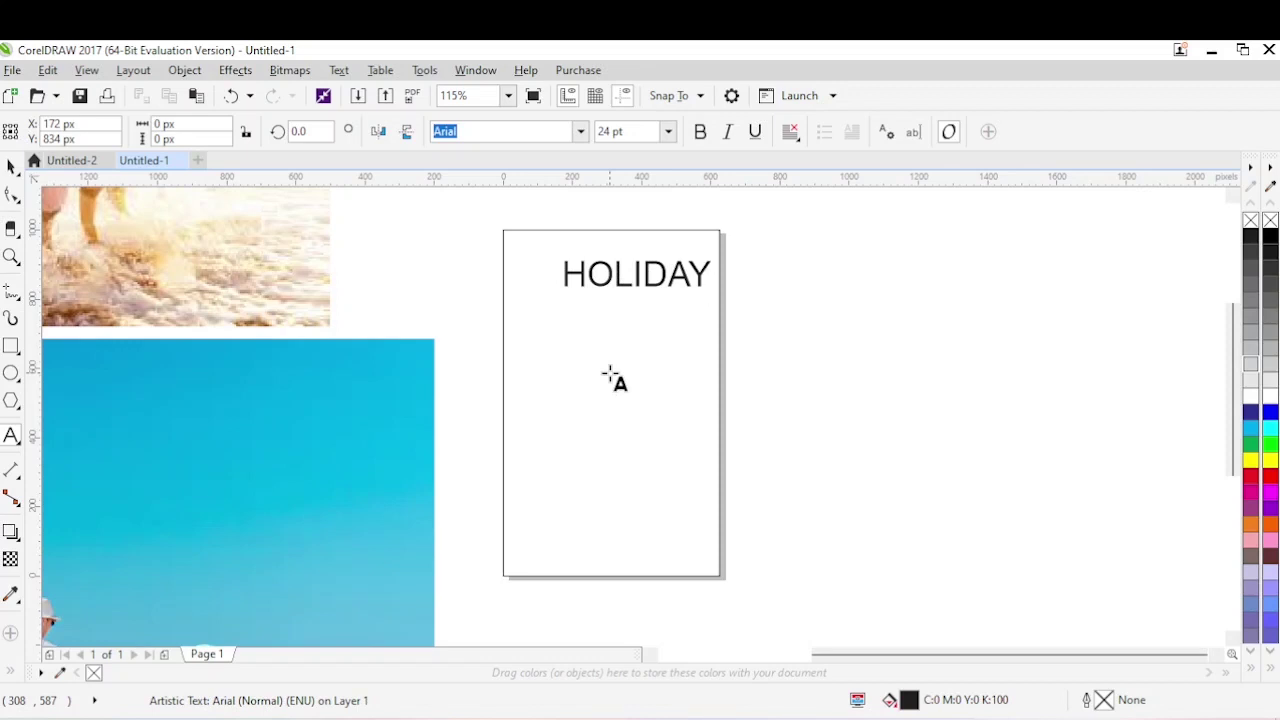
pyautogui.press('Return')
pyautogui.write('Sa')
pyautogui.press('BackSpace')
pyautogui.write('ummer')
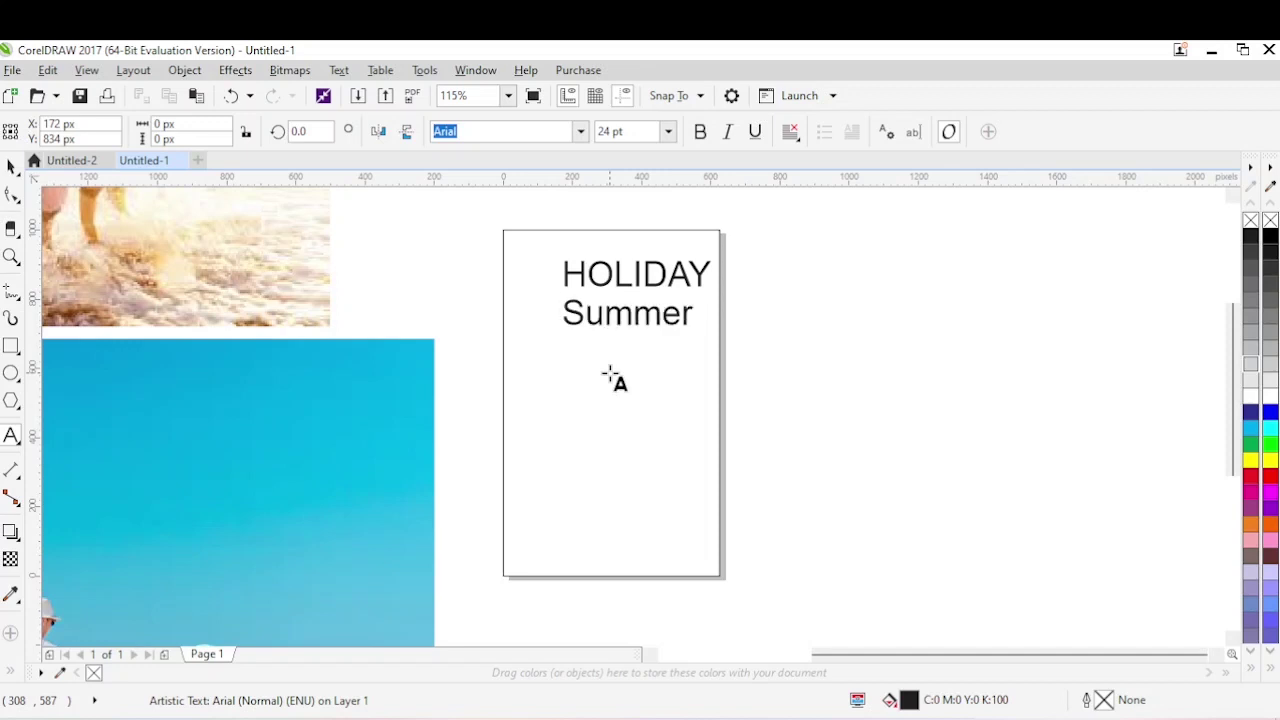
pyautogui.hotkey('ctrl', 'space')
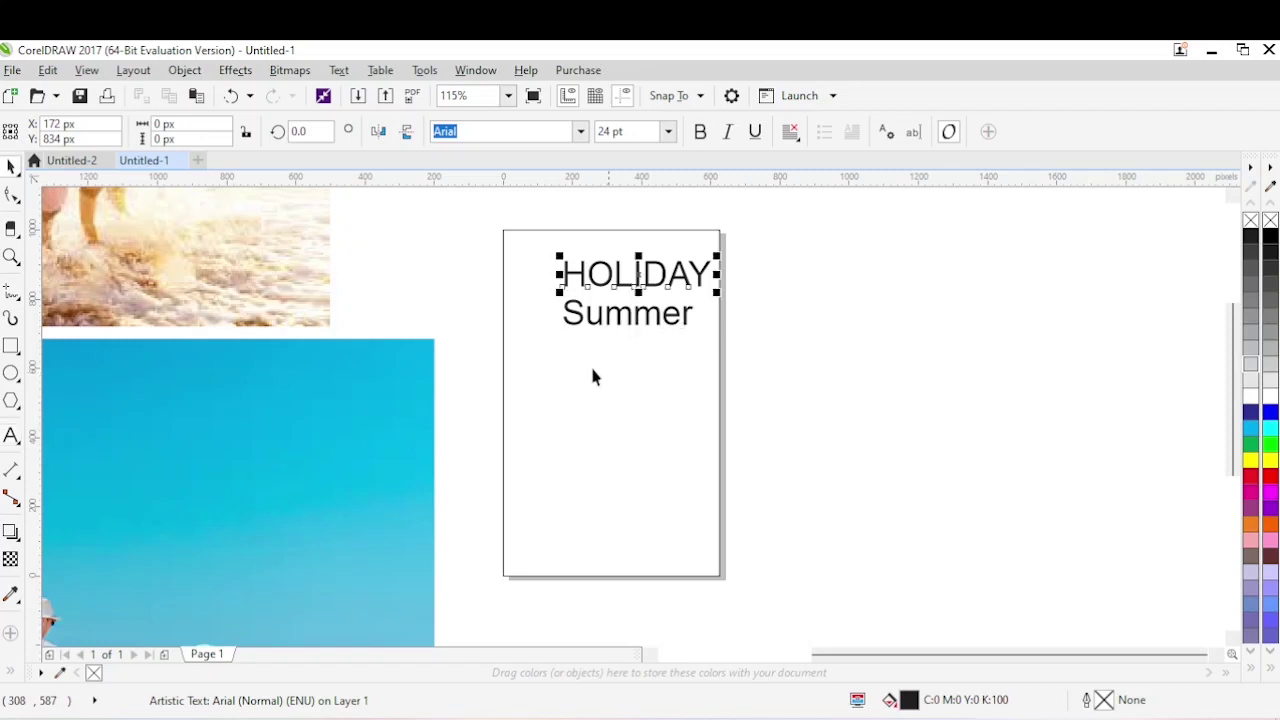
# Duplicate the Summer text onto the lower part of the page and replace its wording with the author's full name in capitals
pyautogui.moveTo(663, 320); pyautogui.dragTo(668, 530)
pyautogui.rightClick(668, 530)
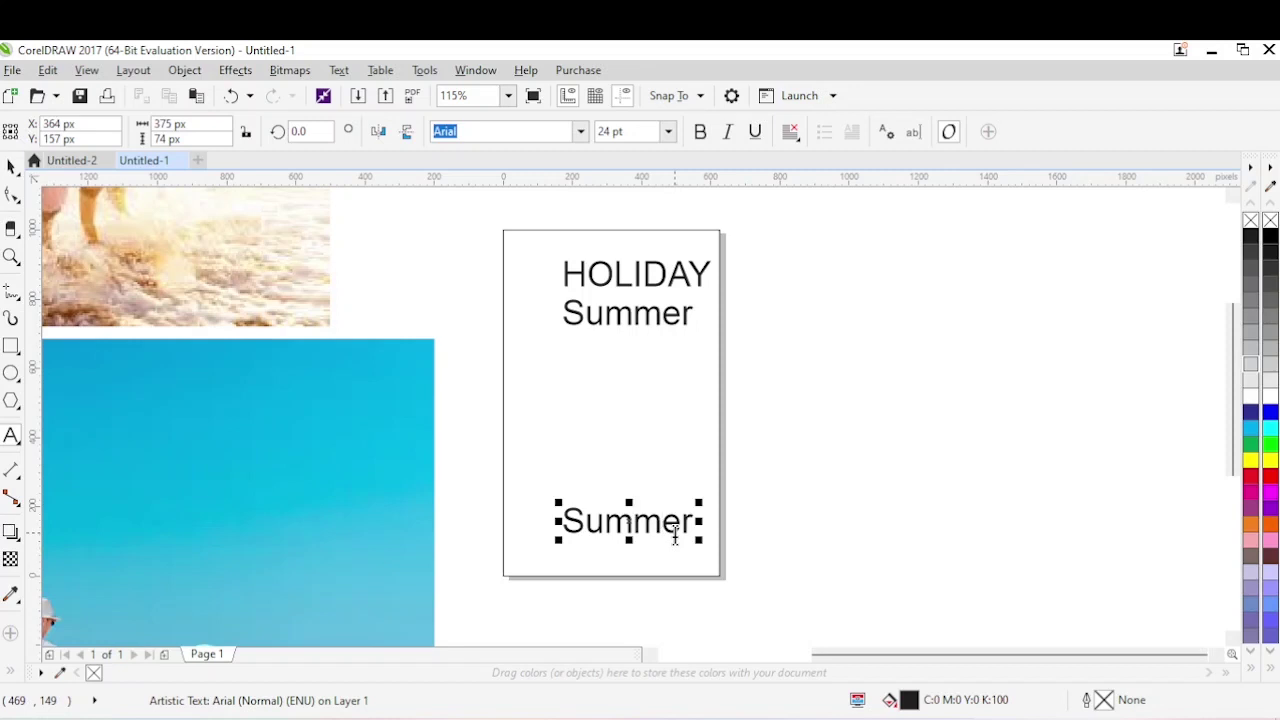
pyautogui.doubleClick(675, 538)
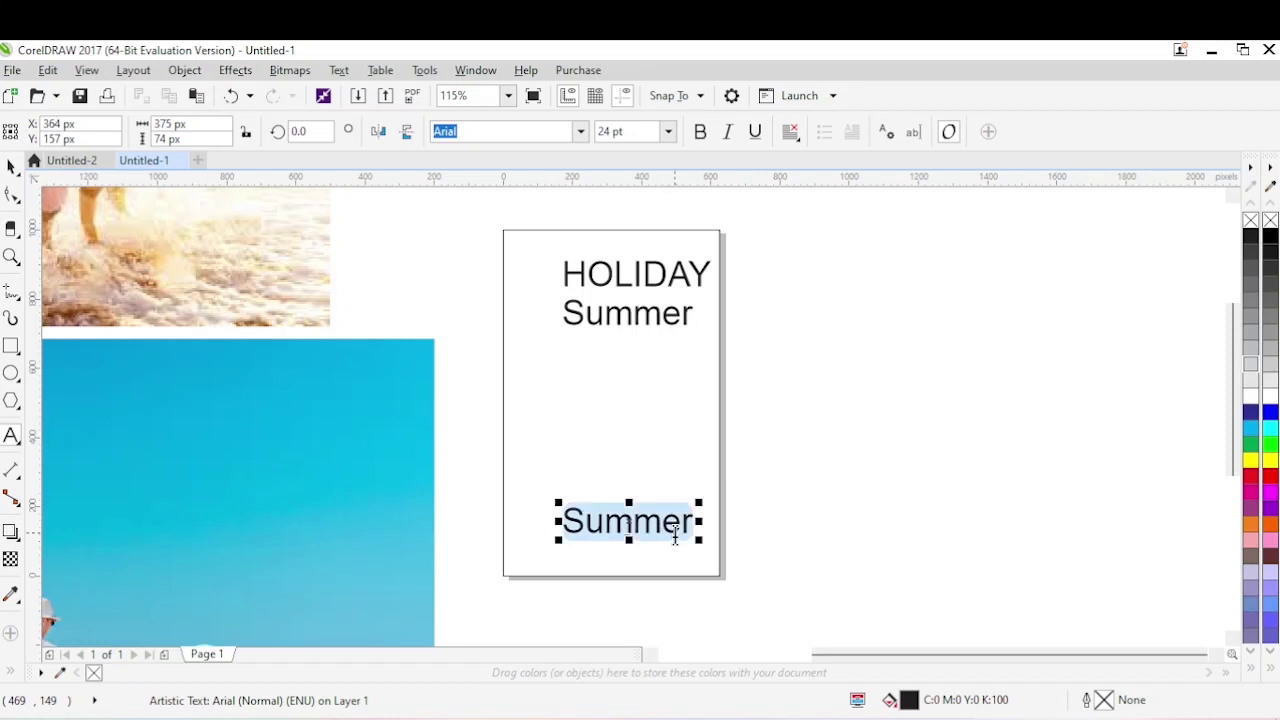
pyautogui.write('mich')
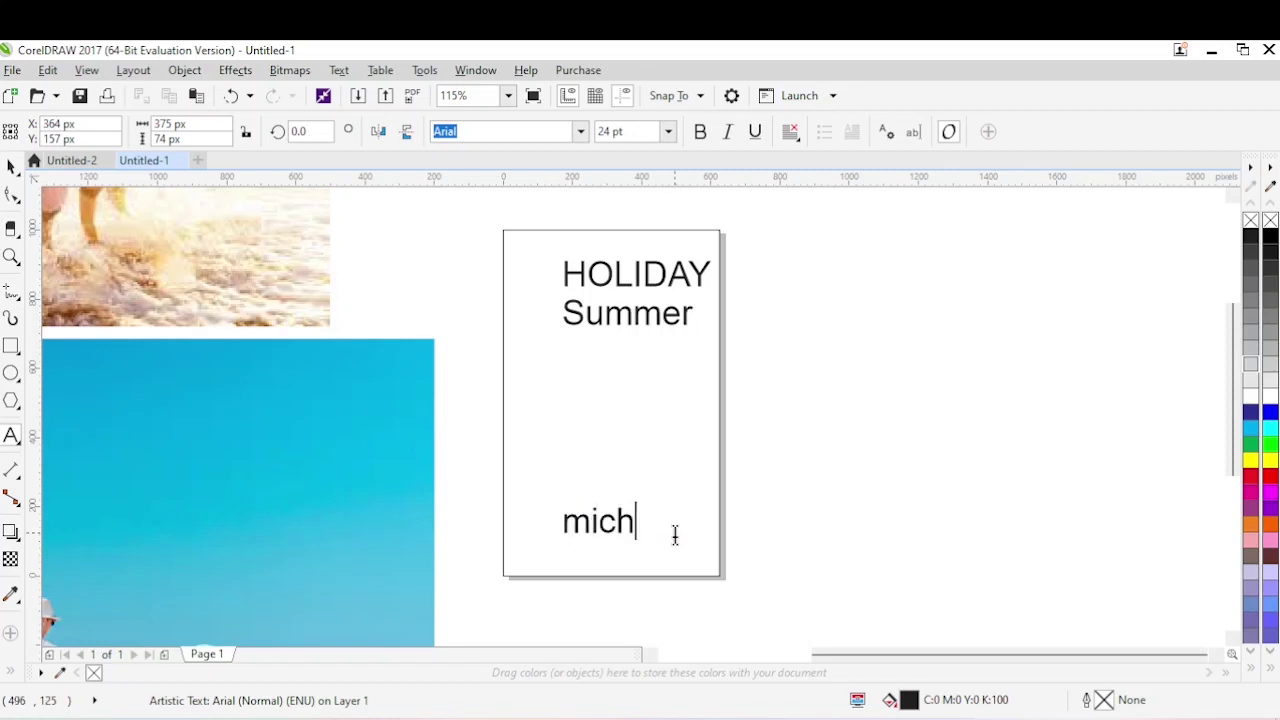
pyautogui.press('BackSpace')
pyautogui.press('BackSpace')
pyautogui.press('BackSpace')
pyautogui.press('BackSpace')
pyautogui.write('mich')
pyautogui.press('BackSpace')
pyautogui.press('BackSpace')
pyautogui.press('BackSpace')
pyautogui.press('BackSpace')
pyautogui.write('MICHA')
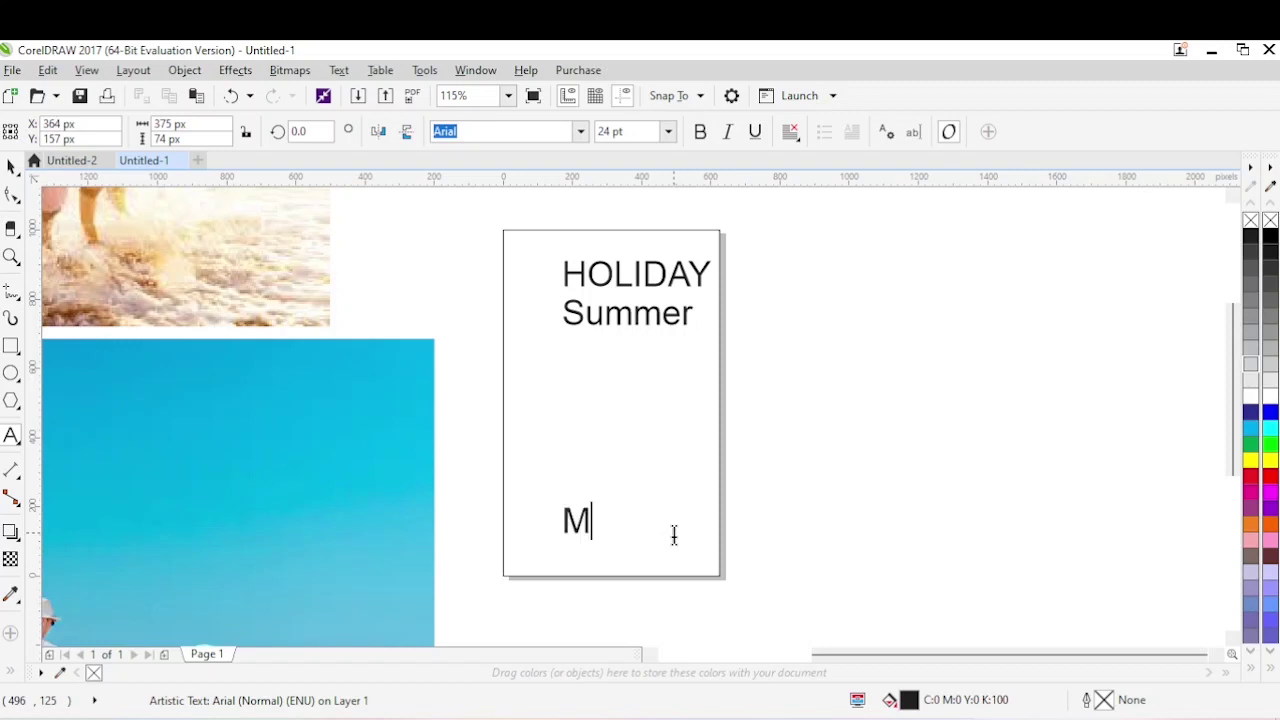
pyautogui.write('EL')
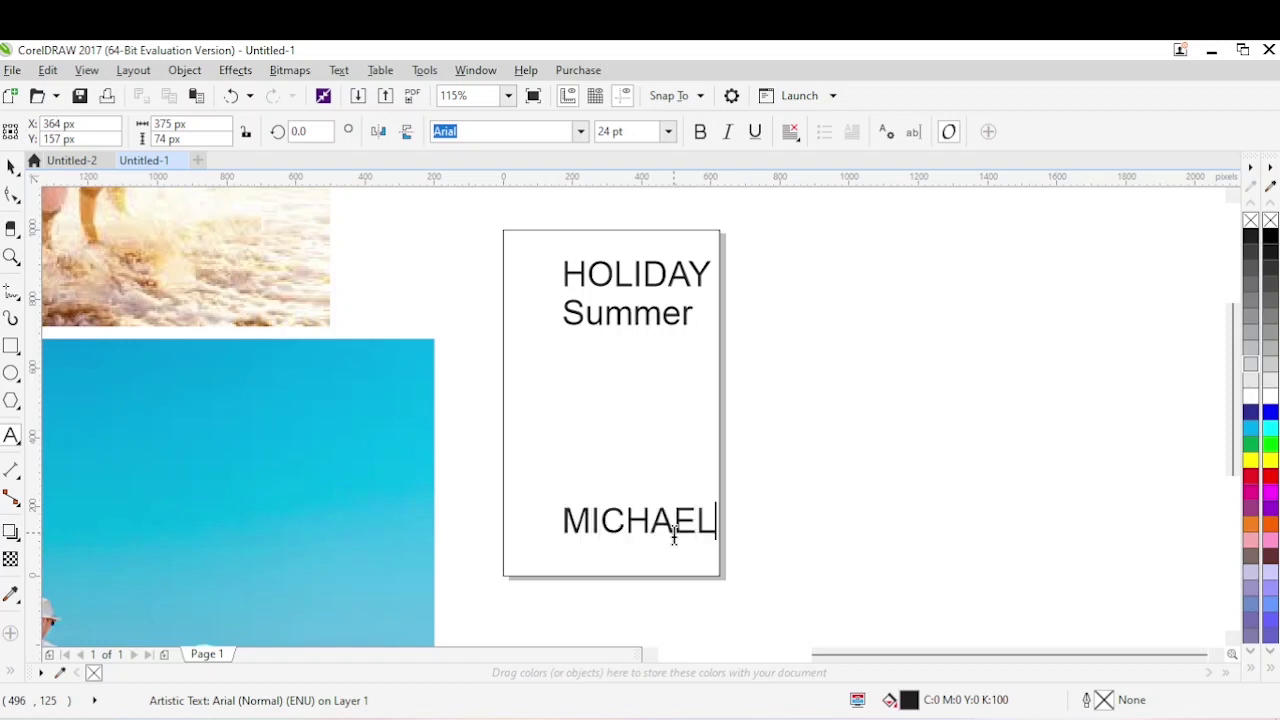
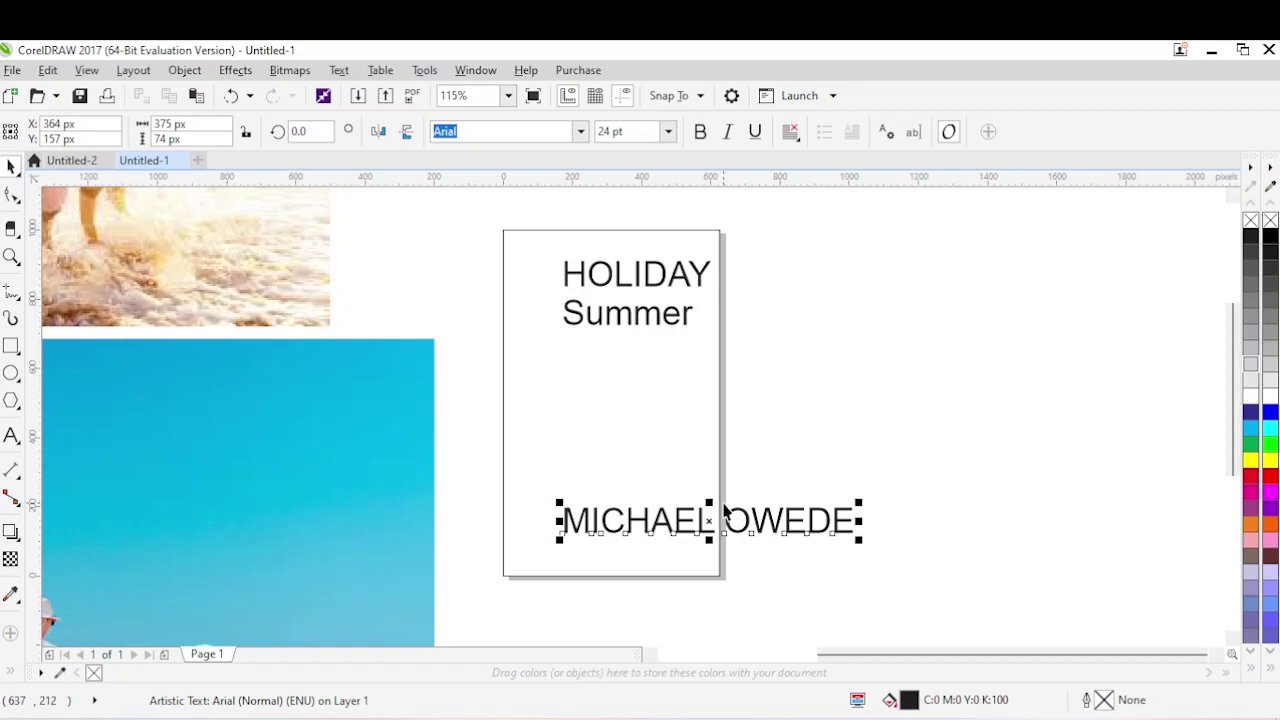
pyautogui.click(812, 241)
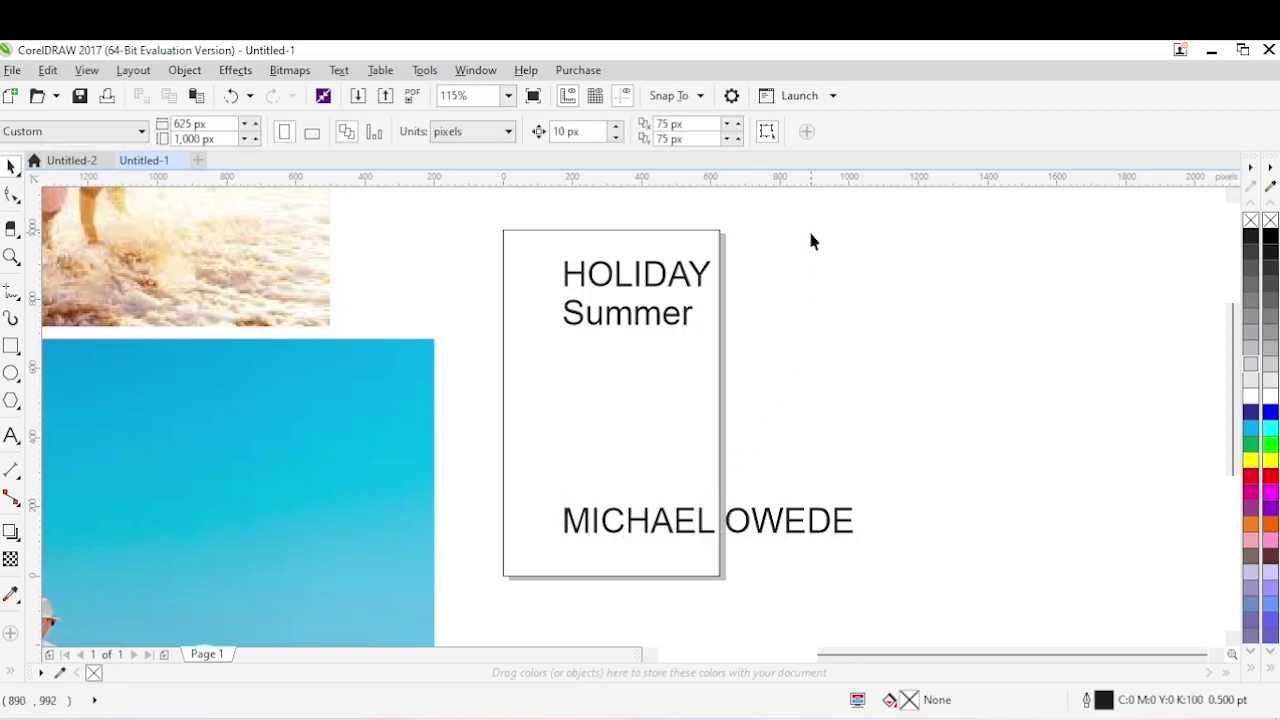
# Set the HOLIDAY text in Humanst521 BT Bold and move the Summer text down to about the middle of the page
pyautogui.click(701, 275)
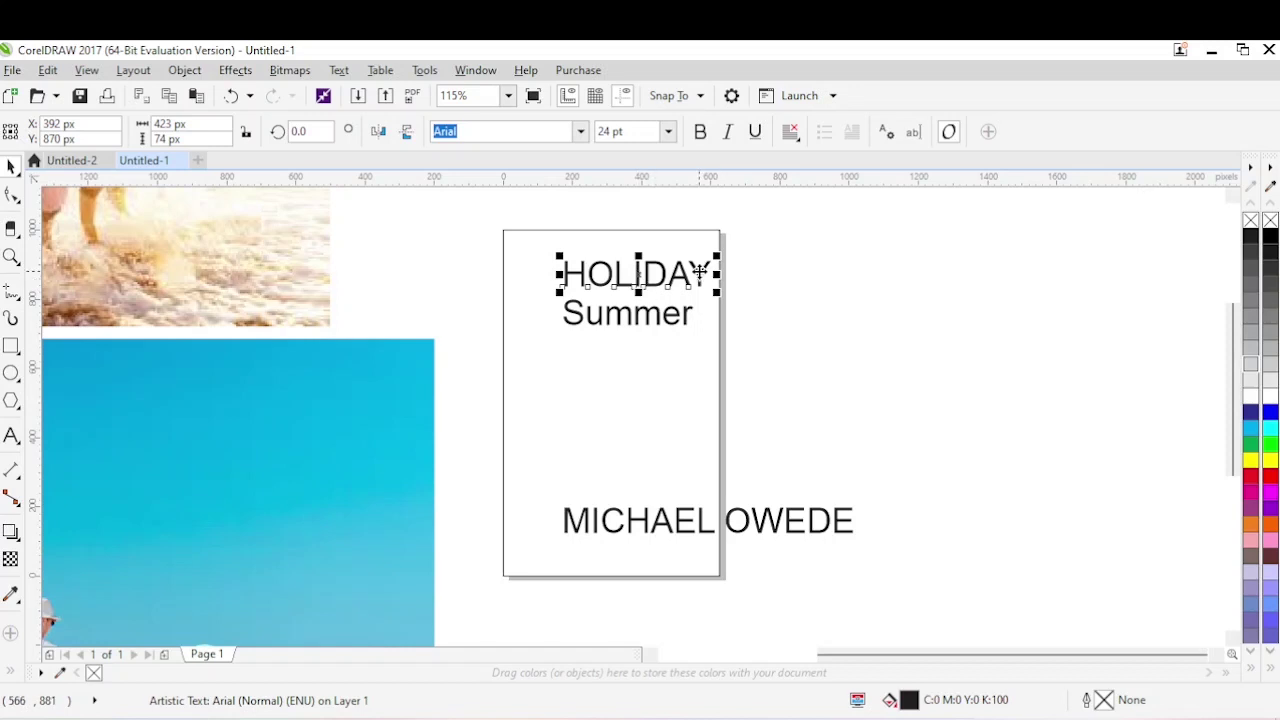
pyautogui.click(580, 132)
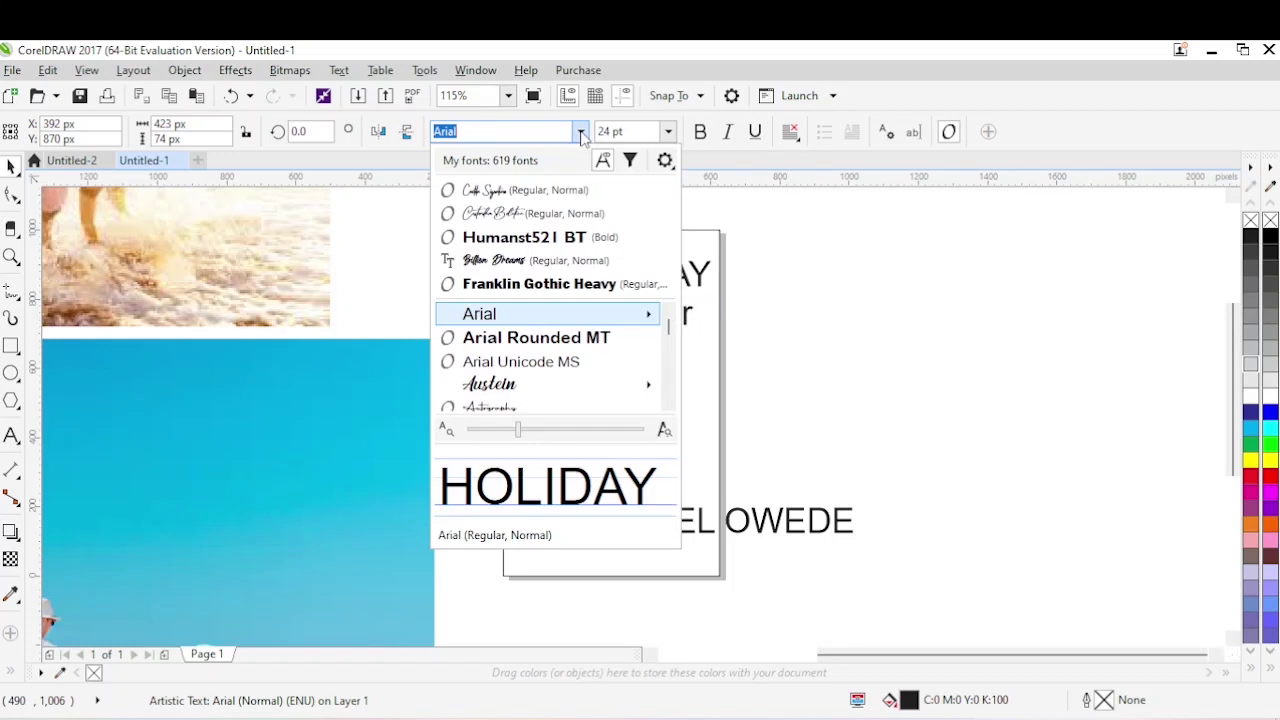
pyautogui.click(541, 238)
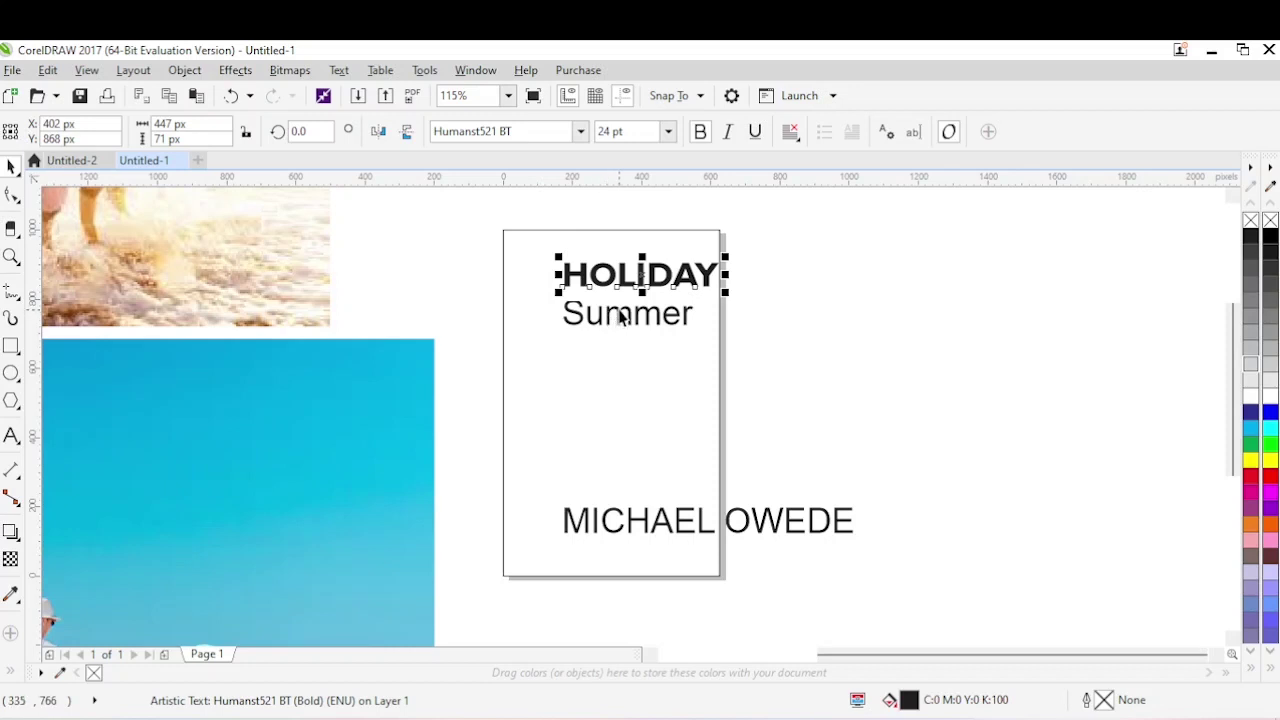
pyautogui.moveTo(621, 317); pyautogui.dragTo(610, 385)
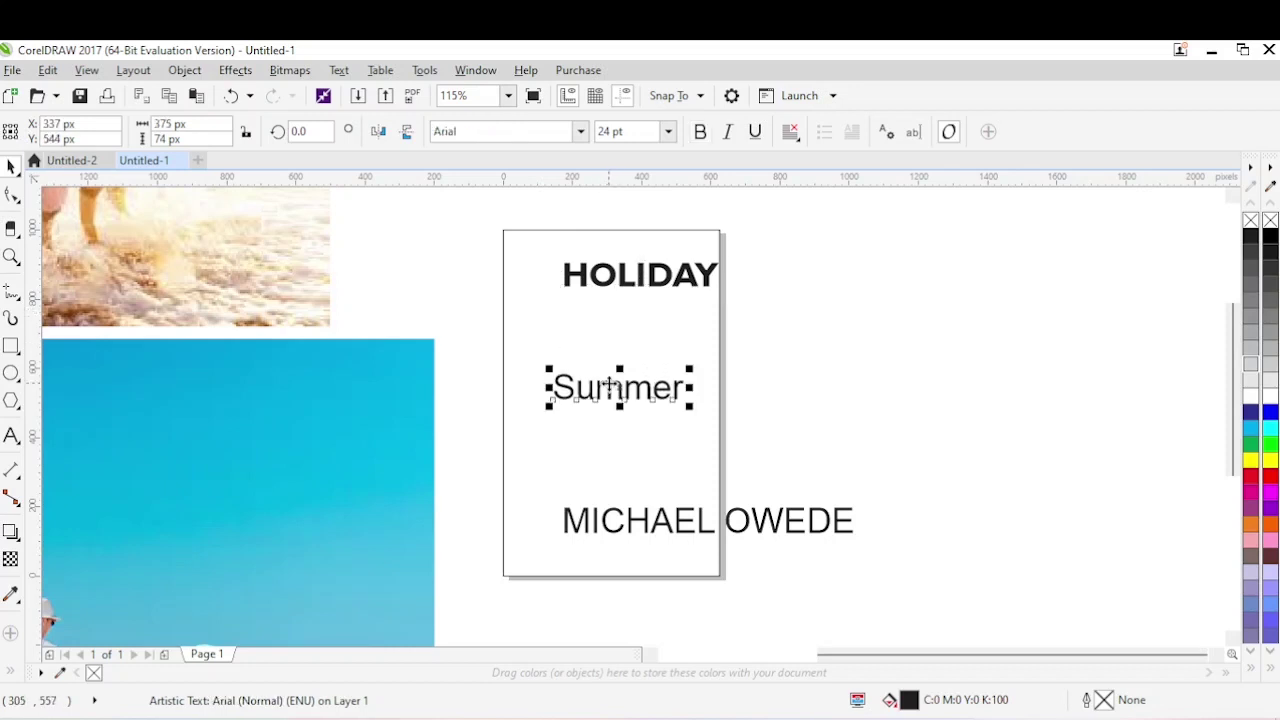
# Split the HOLIDAY text into two lines, HOLI and DAY, within the same artistic text
pyautogui.click(651, 276)
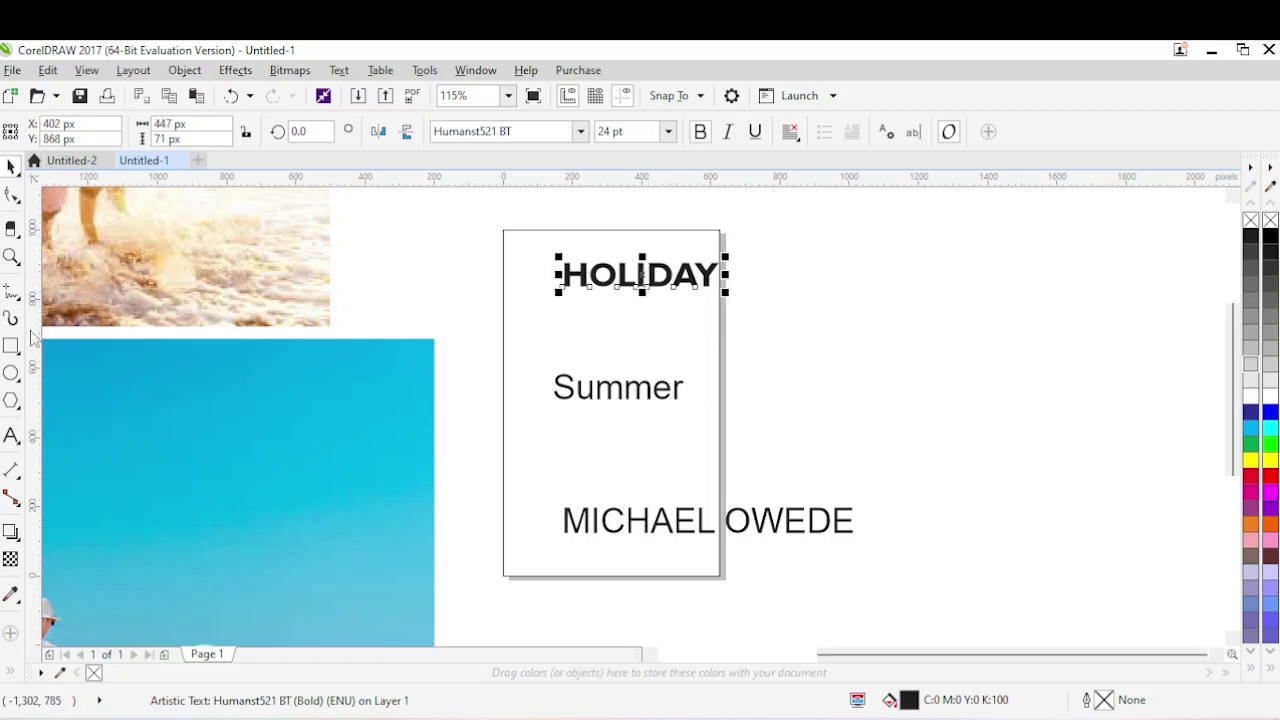
pyautogui.click(11, 437)
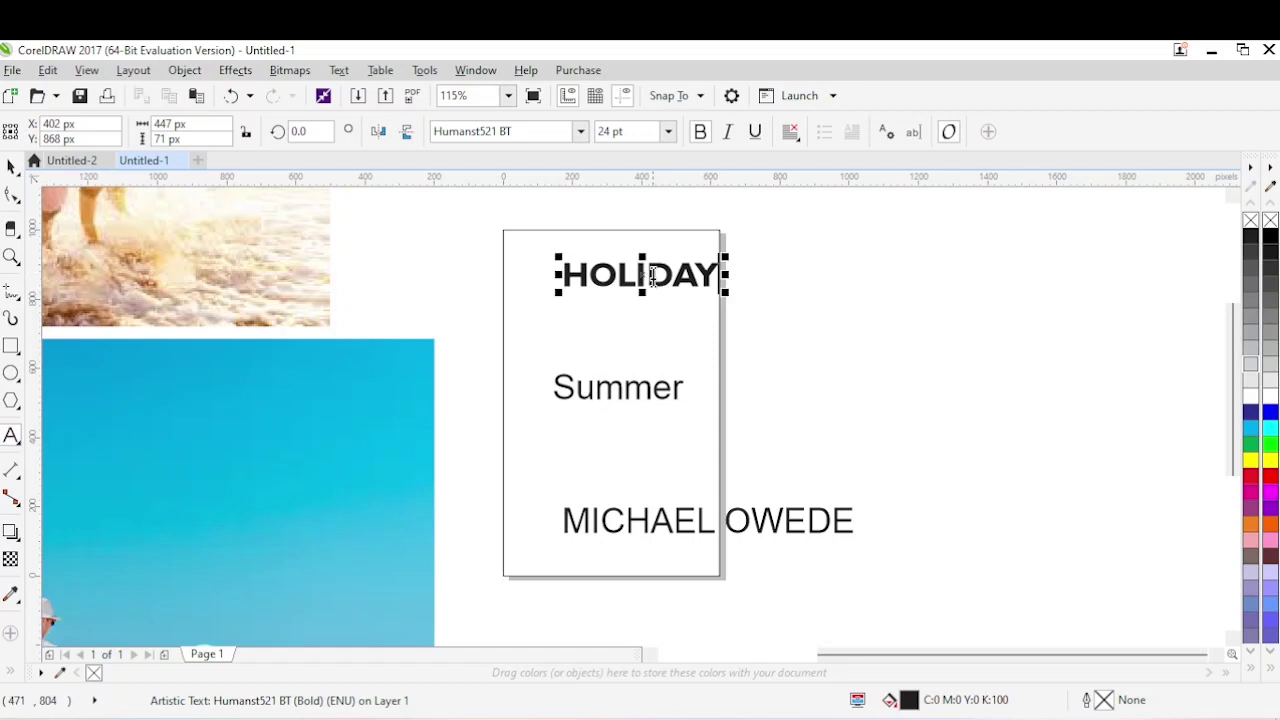
pyautogui.click(648, 275)
pyautogui.press('Return')
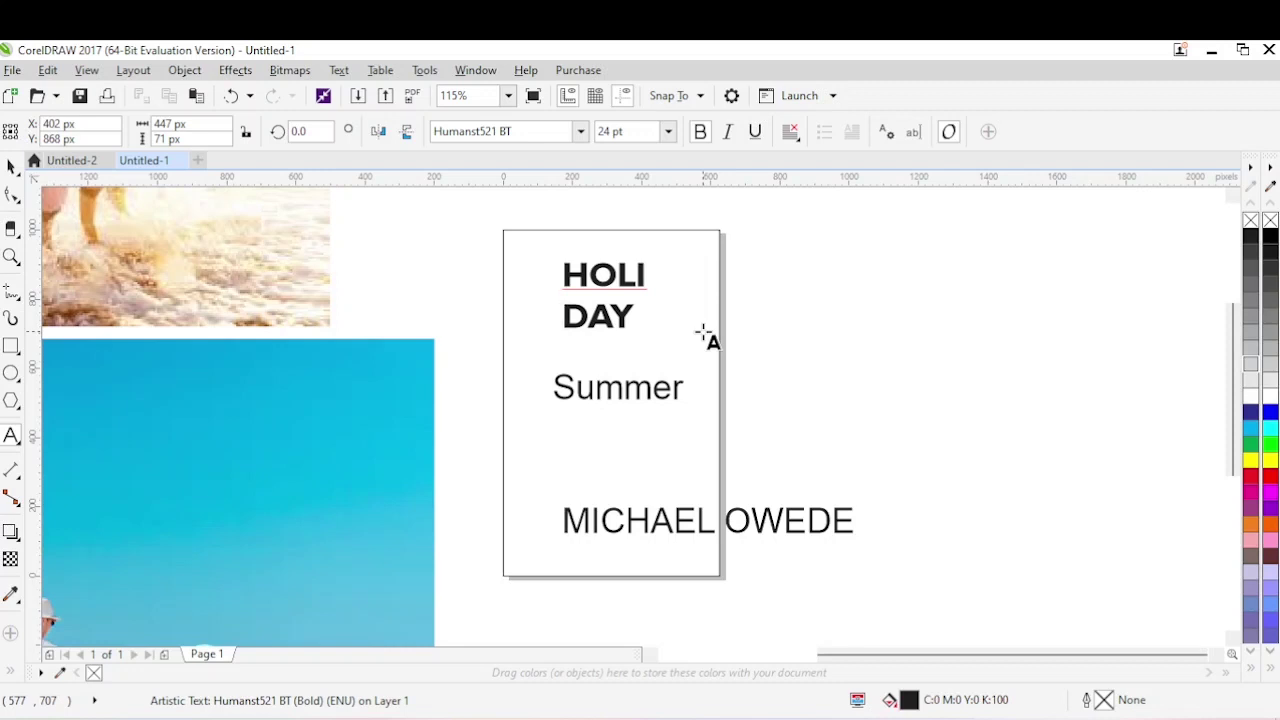
pyautogui.hotkey('ctrl', 'space')
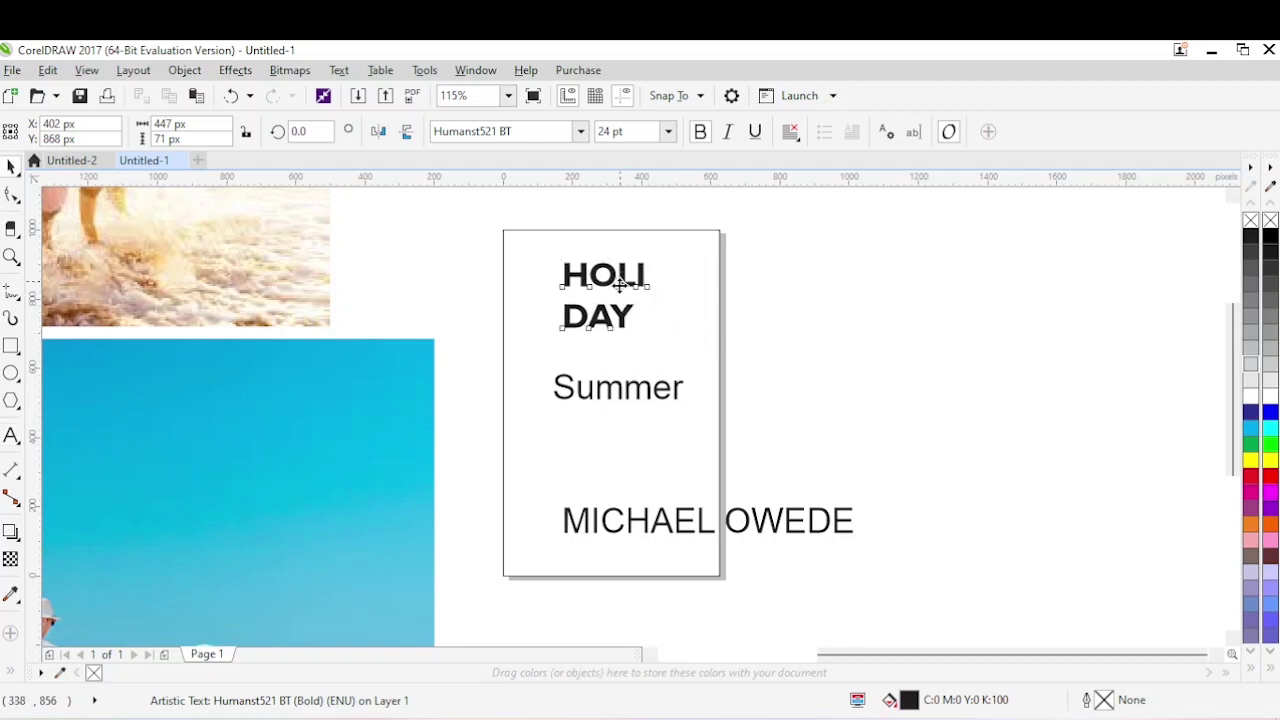
# Lower the HOLI DAY text slightly, break its lines apart, and enlarge DAY to HOLI's width at about 28 pt, tight beneath it
pyautogui.moveTo(620, 285); pyautogui.dragTo(622, 316)
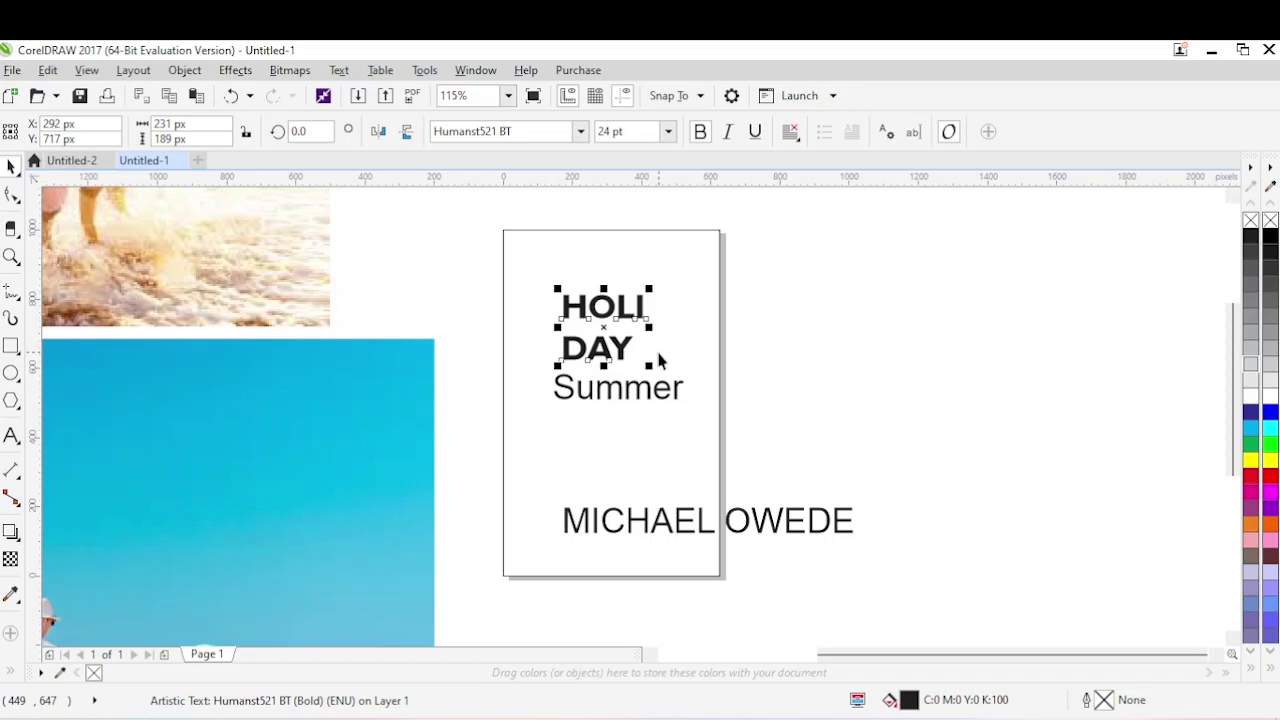
pyautogui.press('Tab')
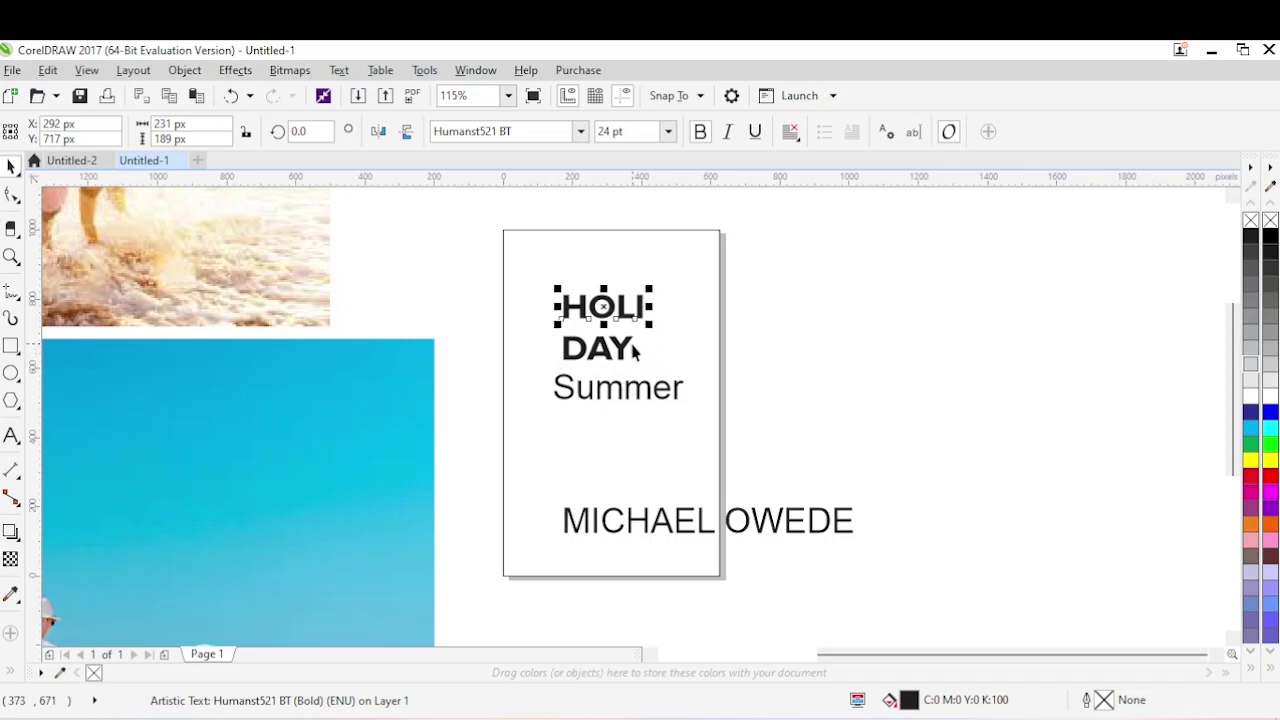
pyautogui.moveTo(633, 350)
pyautogui.mouseDown()
pyautogui.moveTo(622, 333)
pyautogui.moveTo(652, 361)
pyautogui.mouseUp()
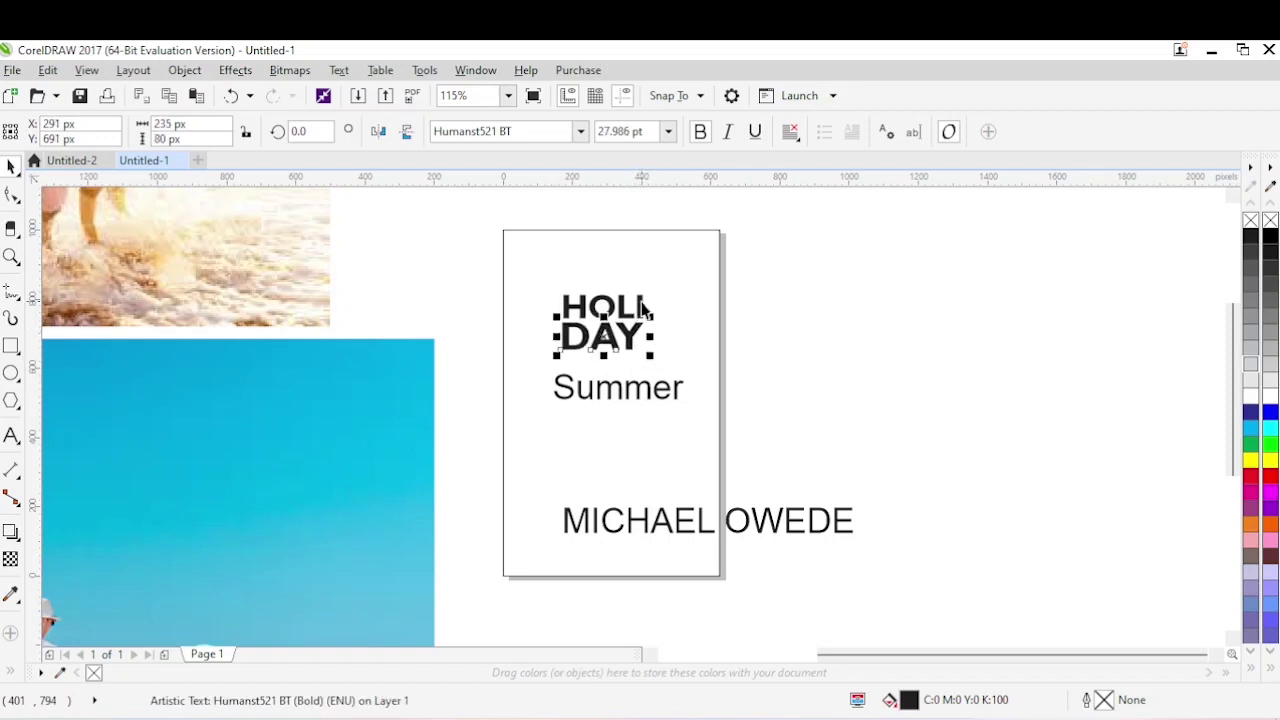
# Enlarge HOLI and DAY together to about 339 × 230 px and shift them slightly down on the page
pyautogui.keyDown('shift'); pyautogui.click(643, 311); pyautogui.keyUp('shift')
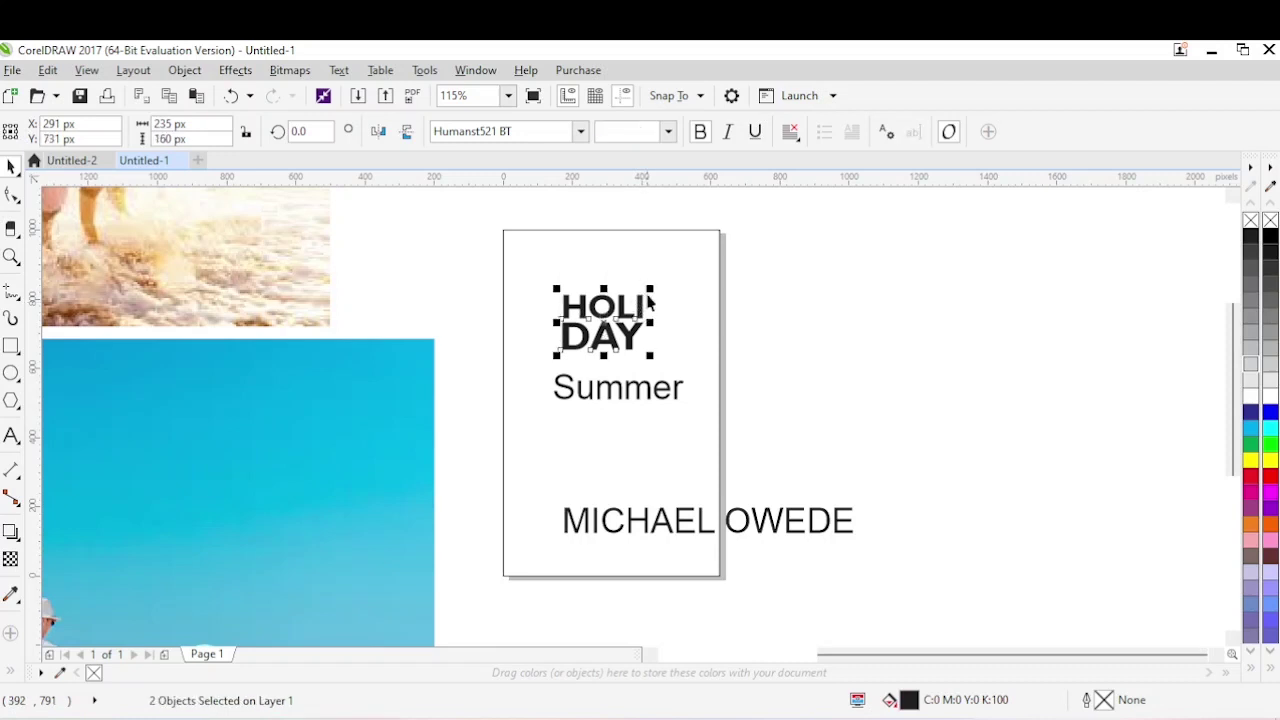
pyautogui.moveTo(652, 288); pyautogui.dragTo(667, 267)
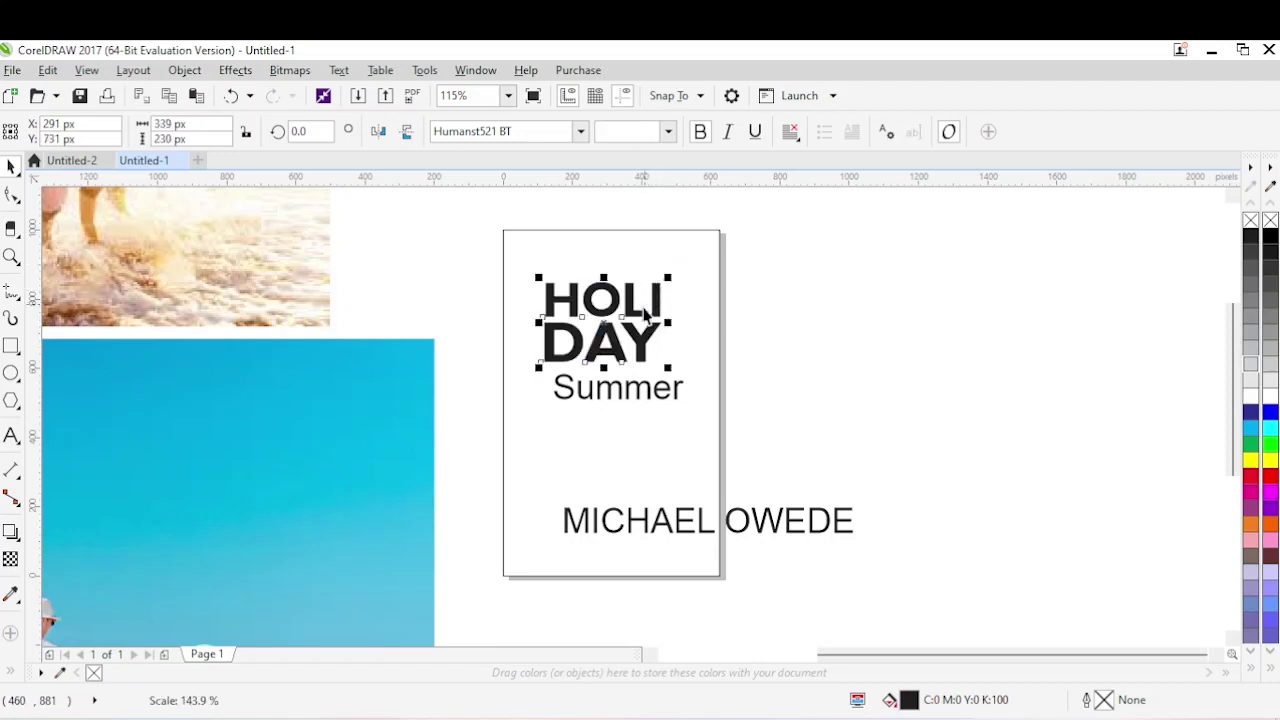
pyautogui.moveTo(646, 316); pyautogui.dragTo(653, 335)
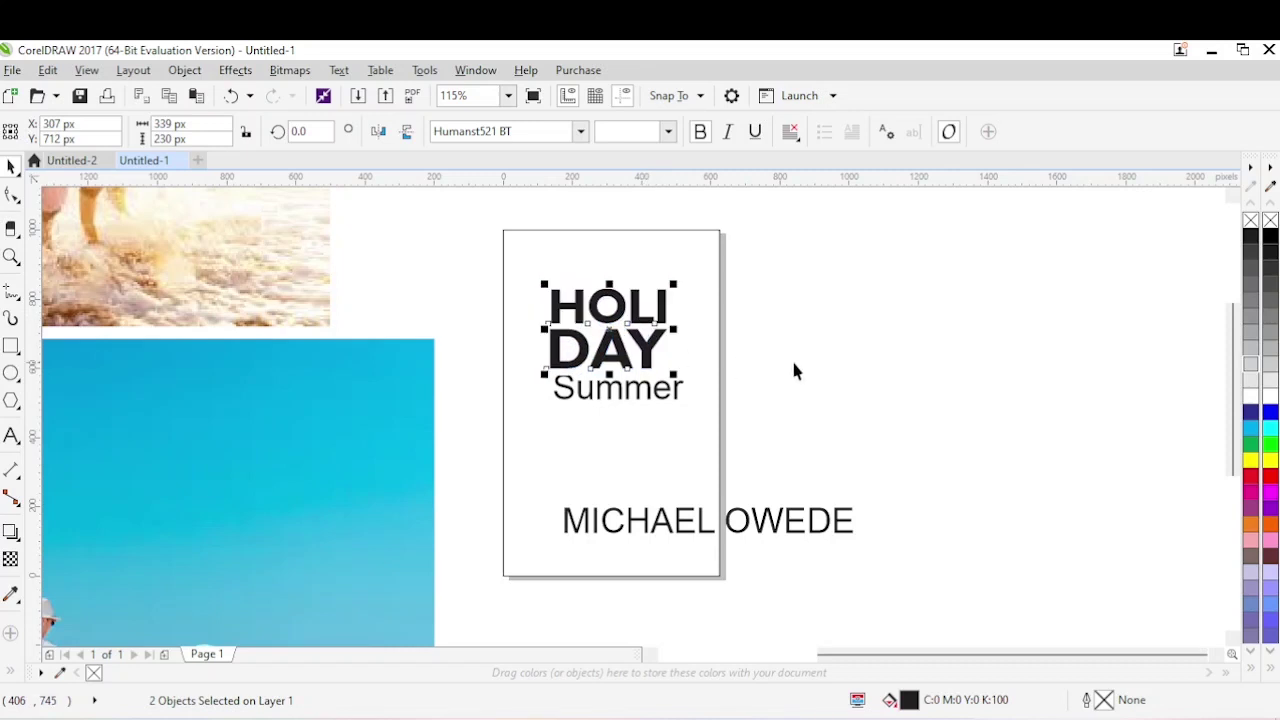
# Set the Summer text in the Castila Signature font
pyautogui.click(694, 380)
pyautogui.click(676, 400)
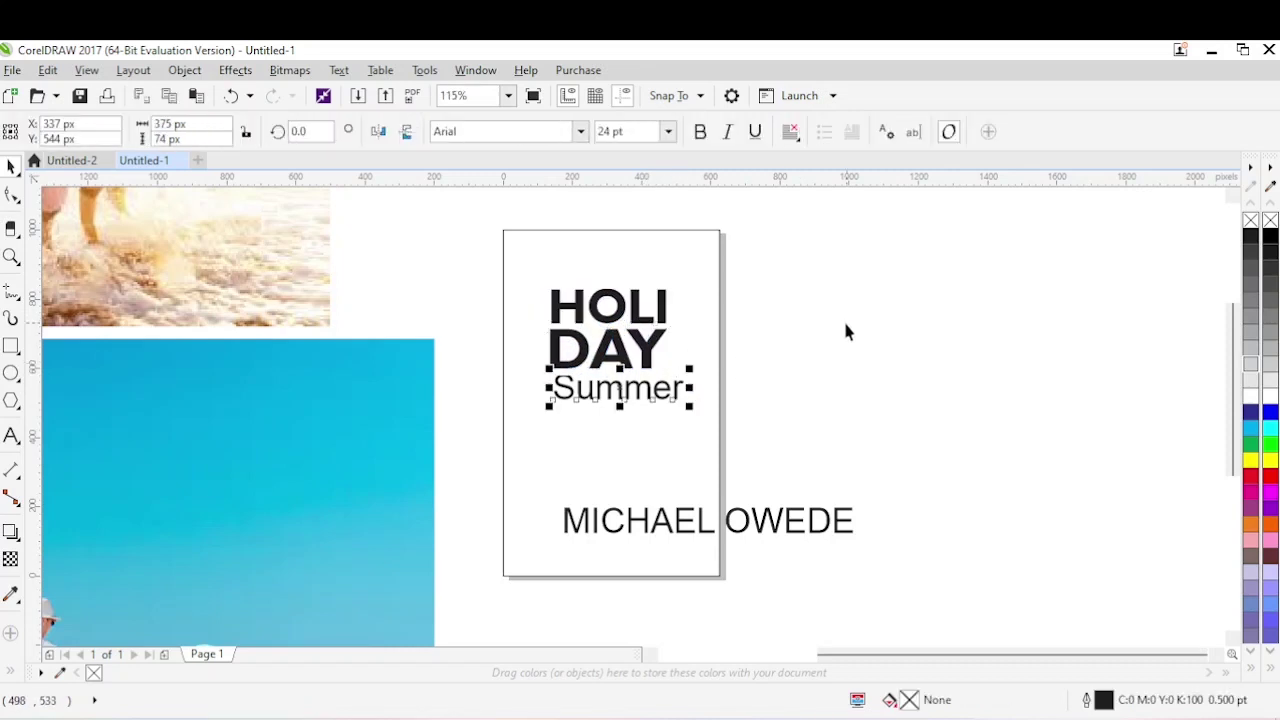
pyautogui.click(836, 358)
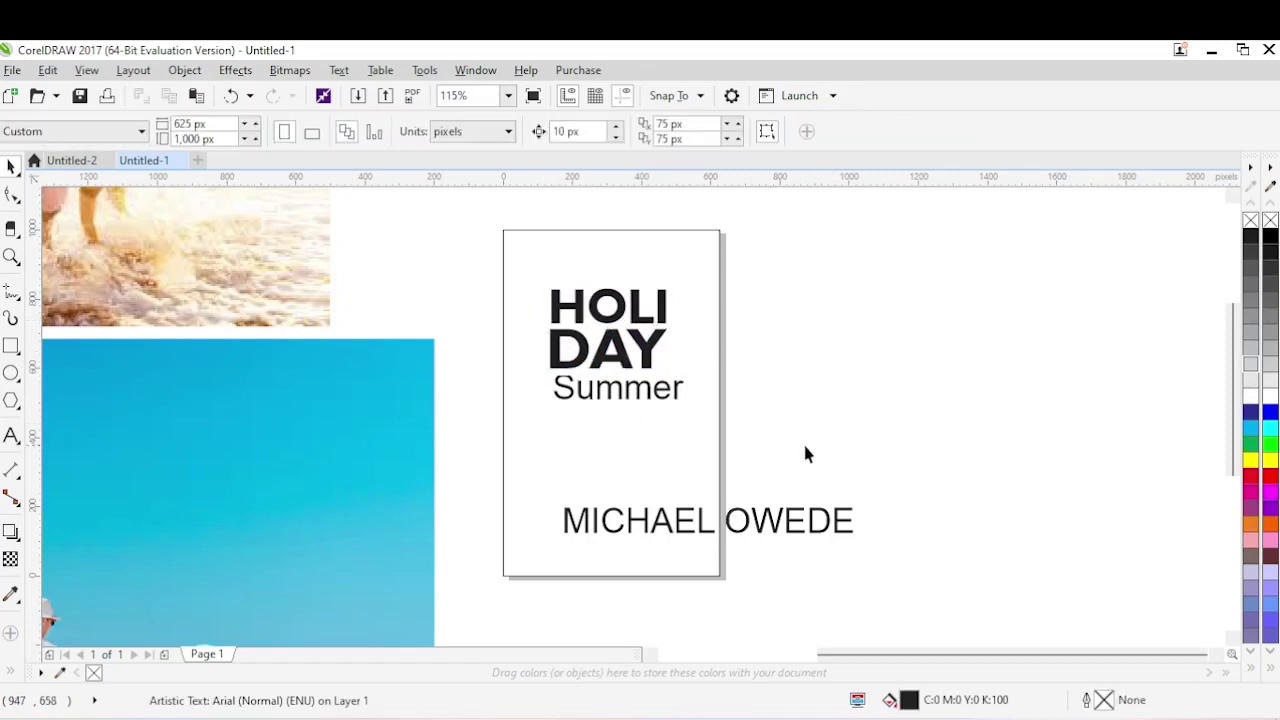
pyautogui.click(676, 397)
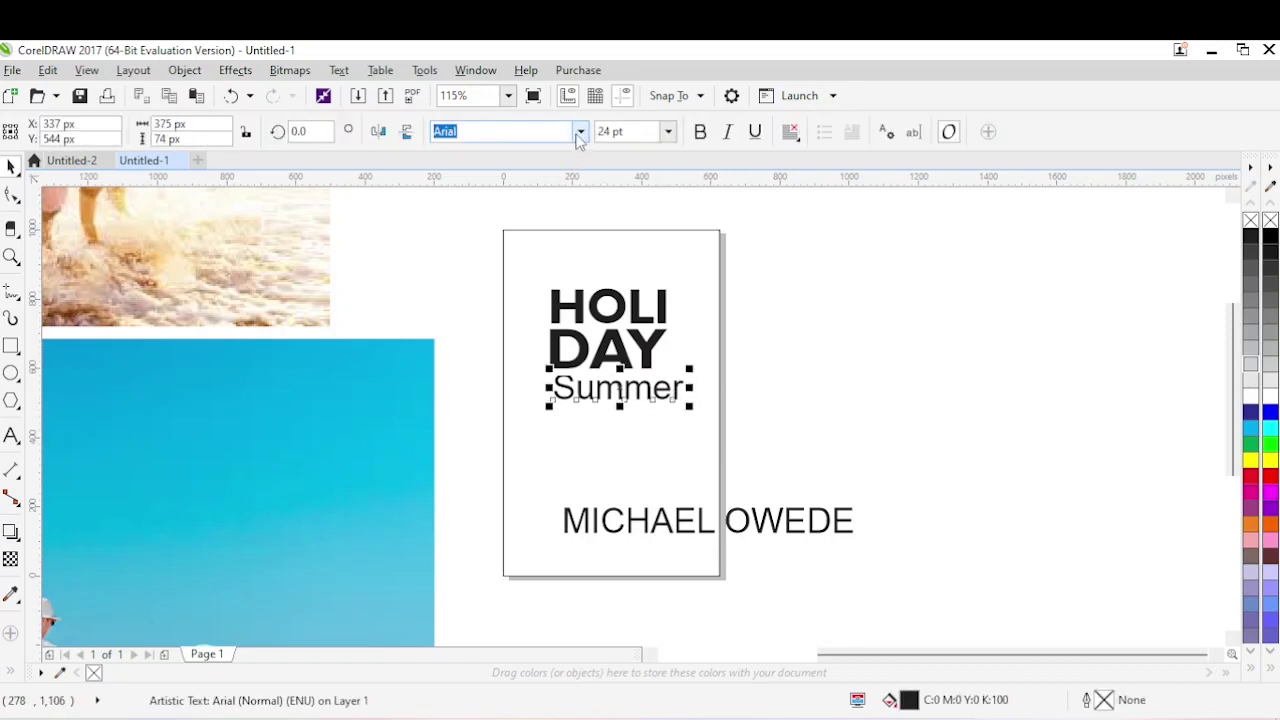
pyautogui.click(579, 133)
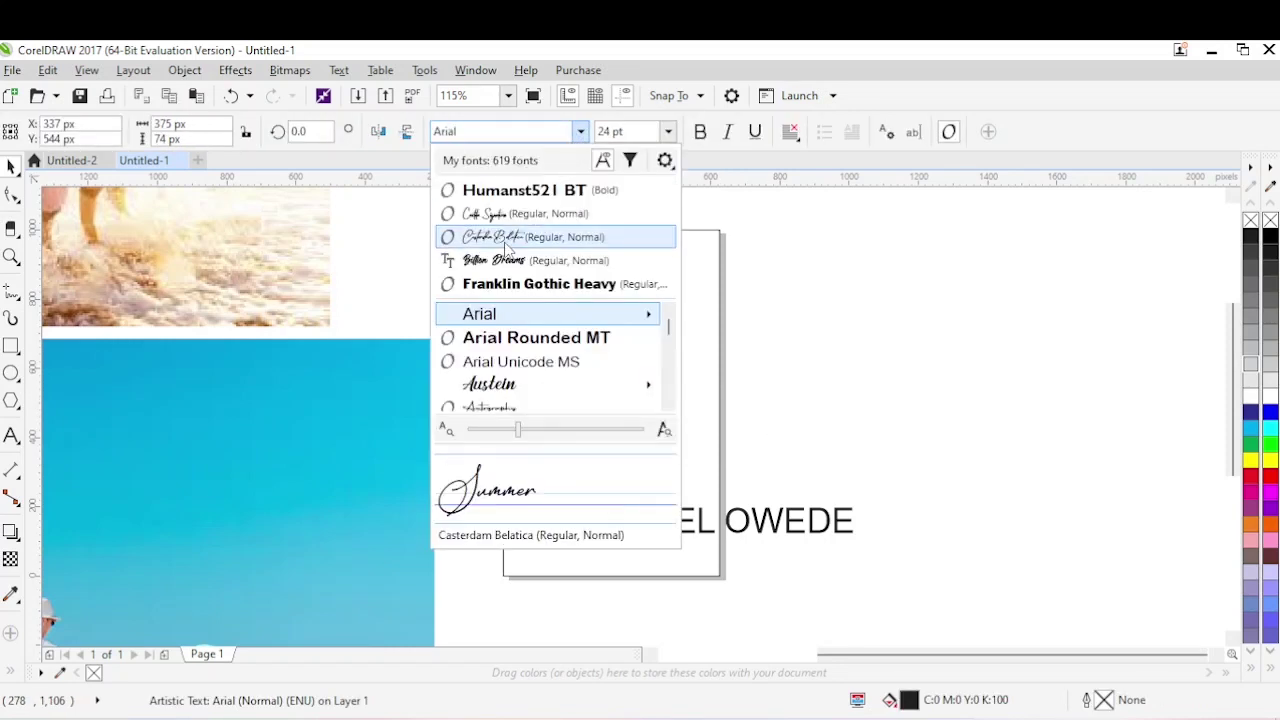
pyautogui.click(500, 212)
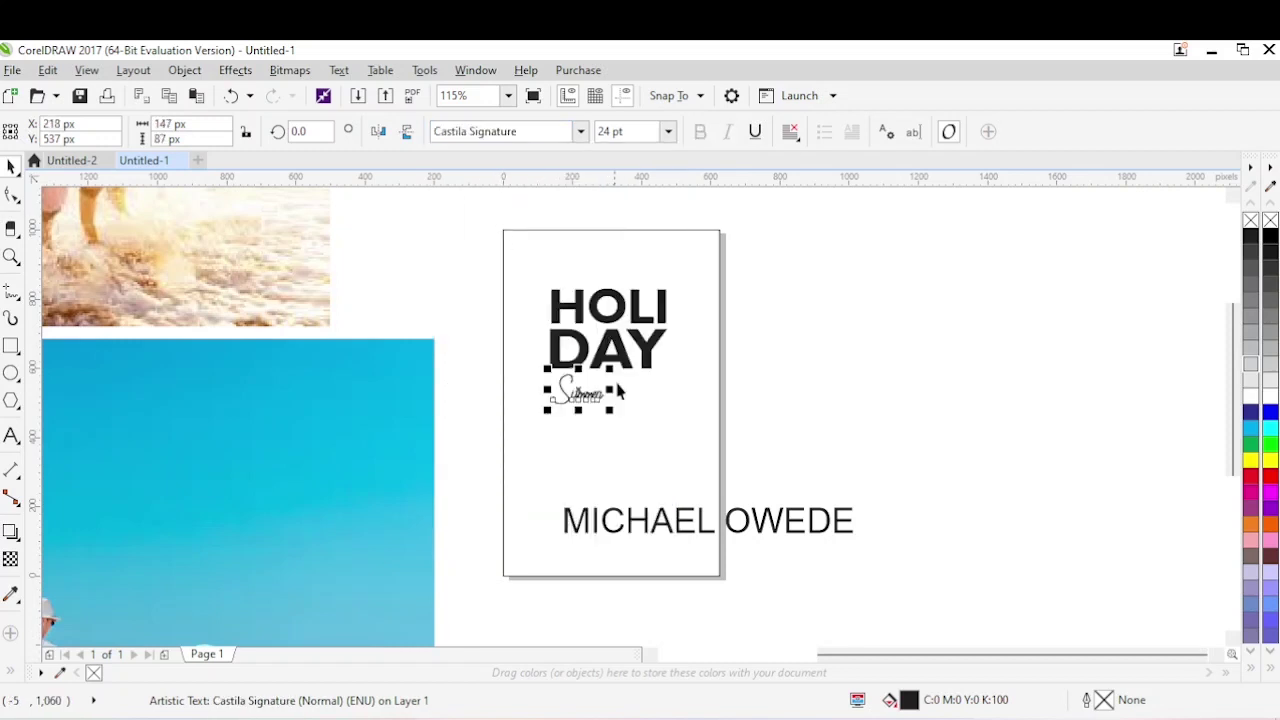
# Enlarge the Summer text to about 53 pt and place it so its S overlaps the D of DAY
pyautogui.moveTo(612, 368); pyautogui.dragTo(672, 310)
pyautogui.moveTo(645, 392); pyautogui.dragTo(643, 400)
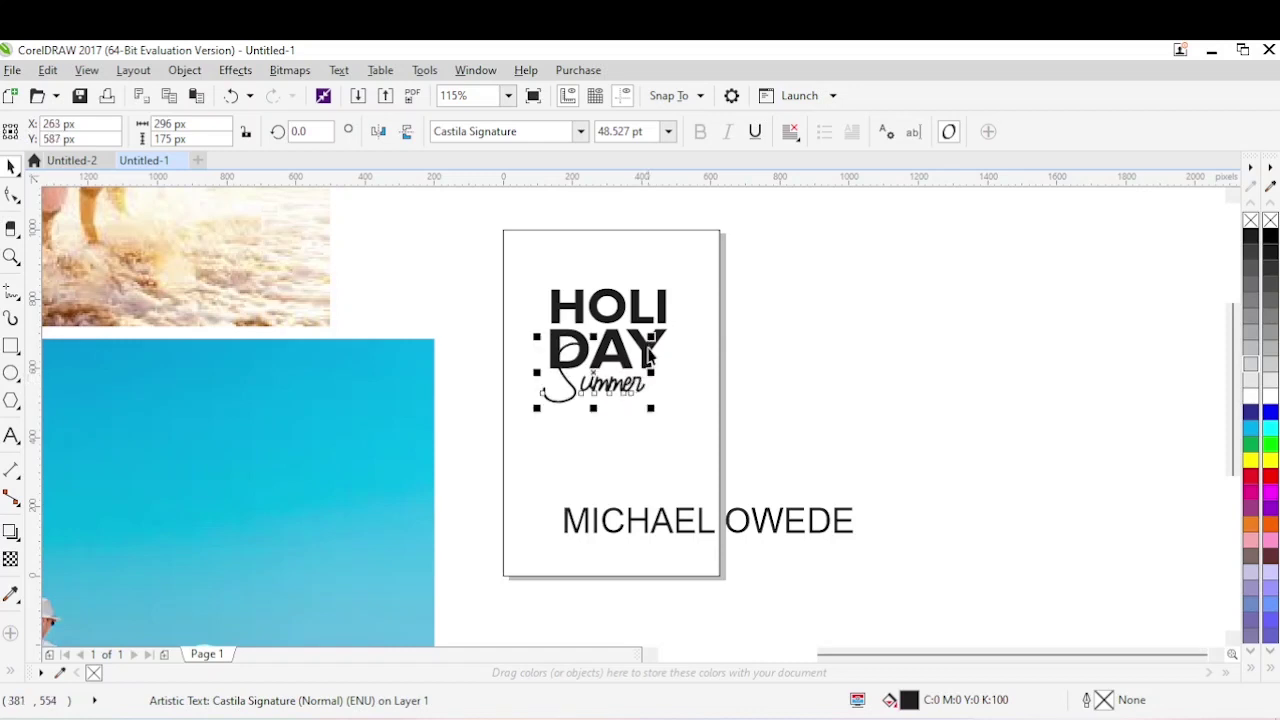
pyautogui.moveTo(653, 336); pyautogui.dragTo(661, 330)
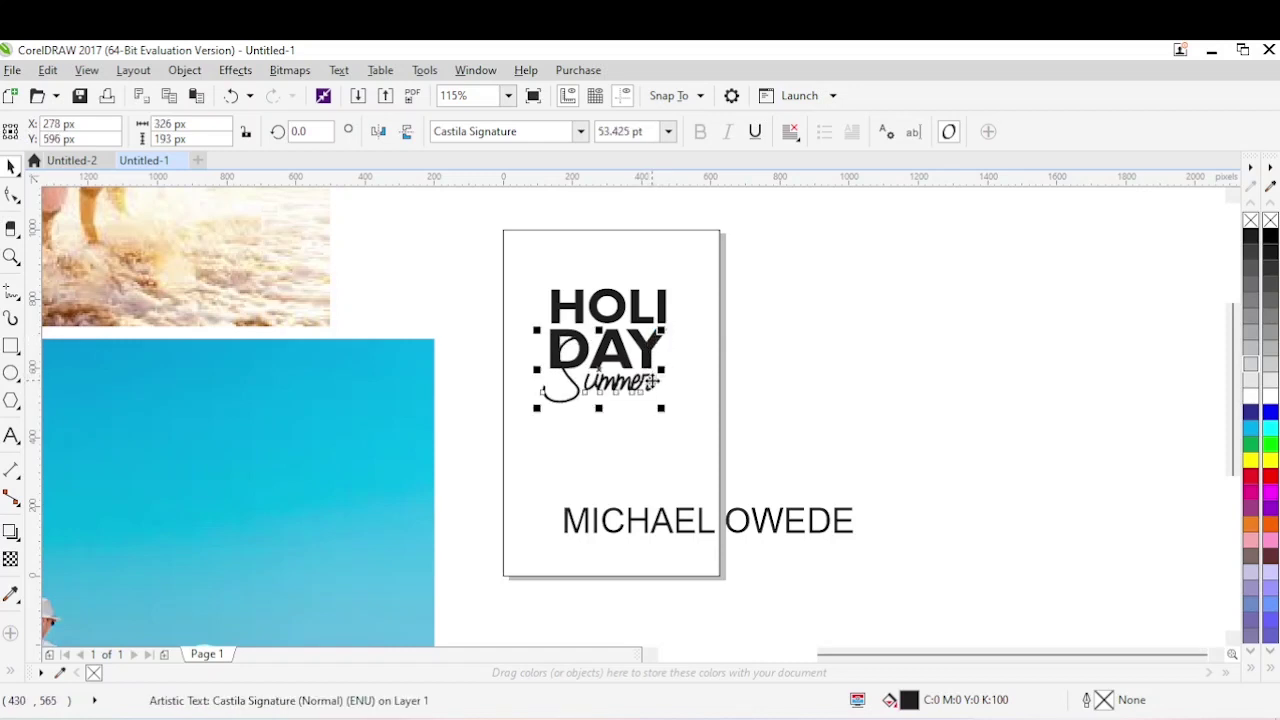
pyautogui.moveTo(651, 381); pyautogui.dragTo(647, 378)
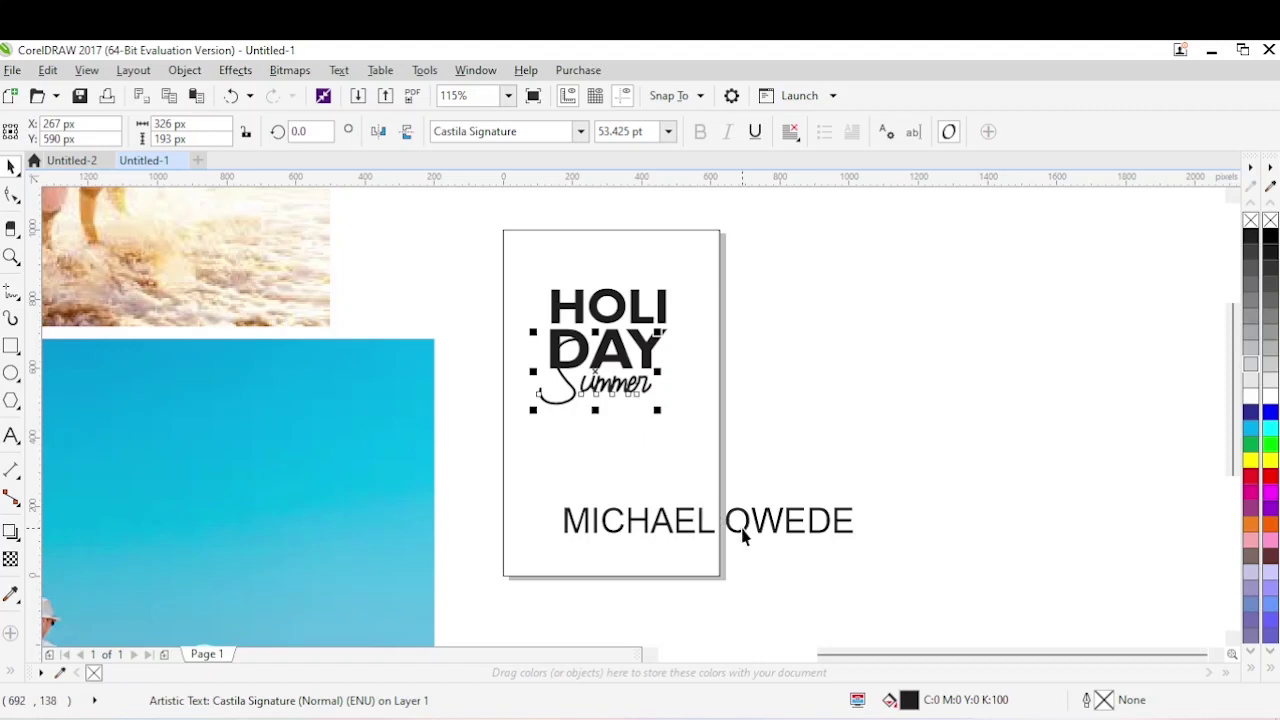
# Set the author's name in Humanst521 BT Bold, shrink it to about 9.7 pt, and place it near the page's bottom edge
pyautogui.click(742, 537)
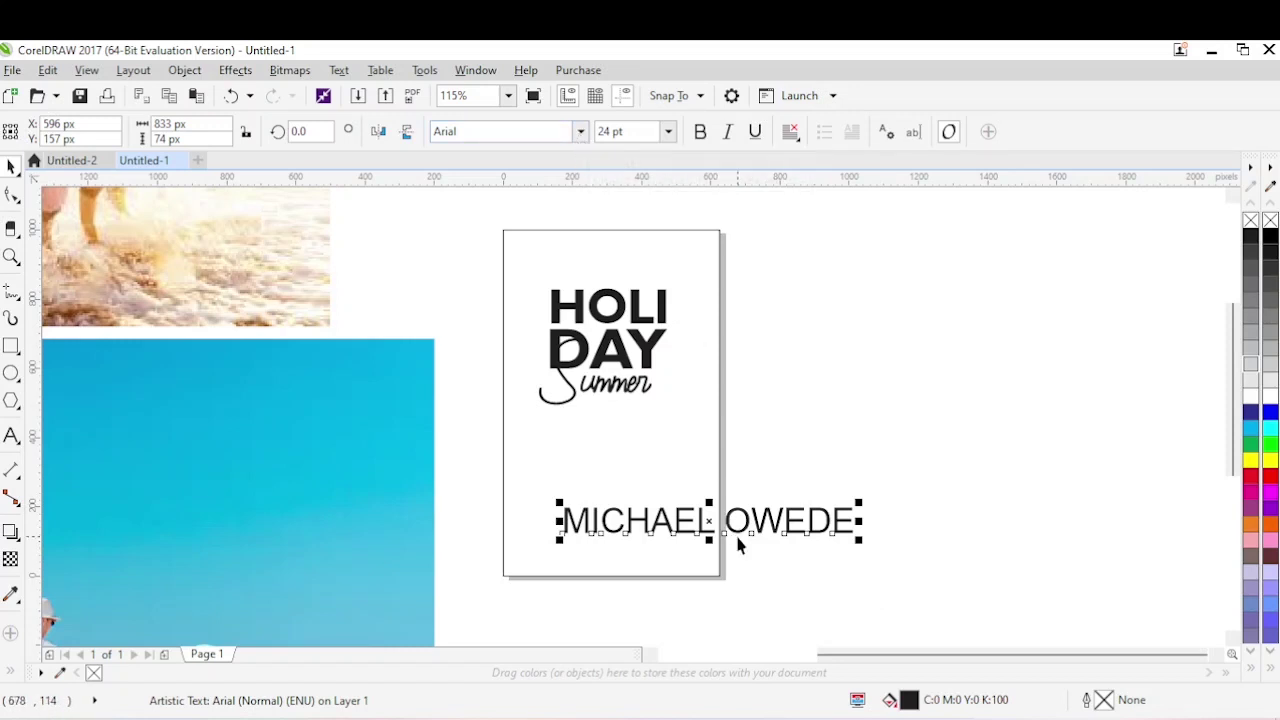
pyautogui.click(580, 135)
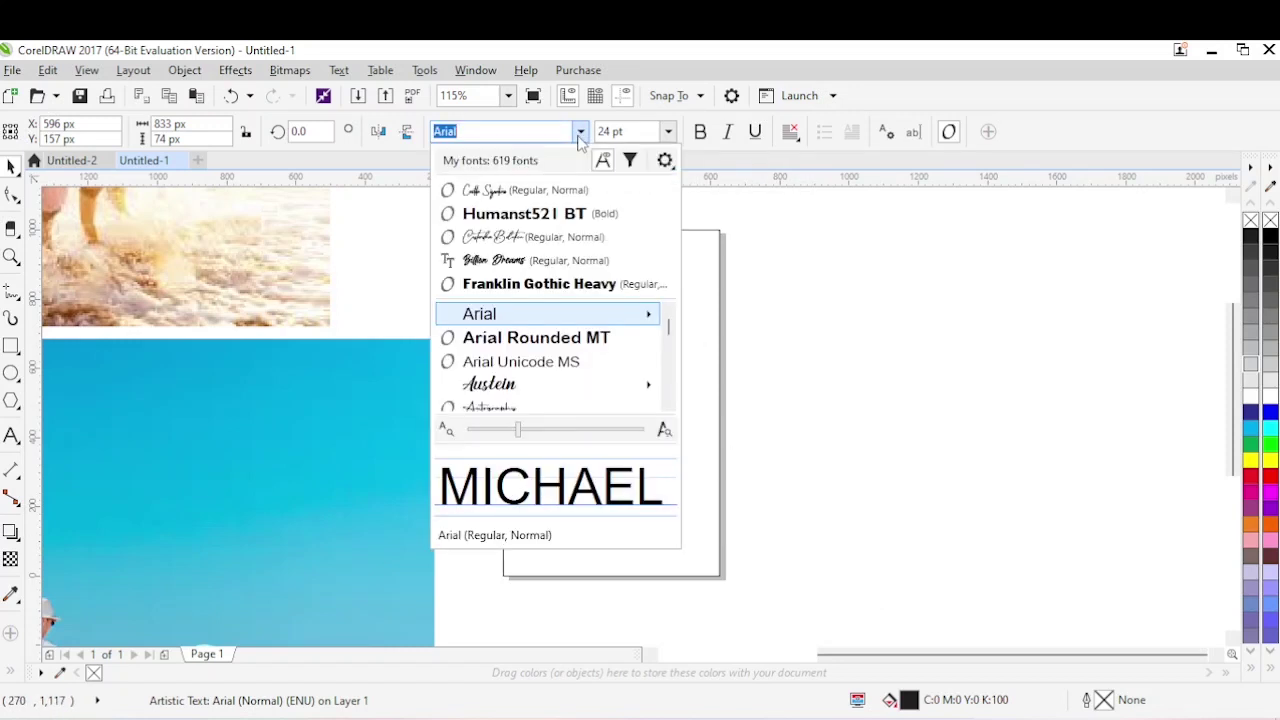
pyautogui.click(550, 214)
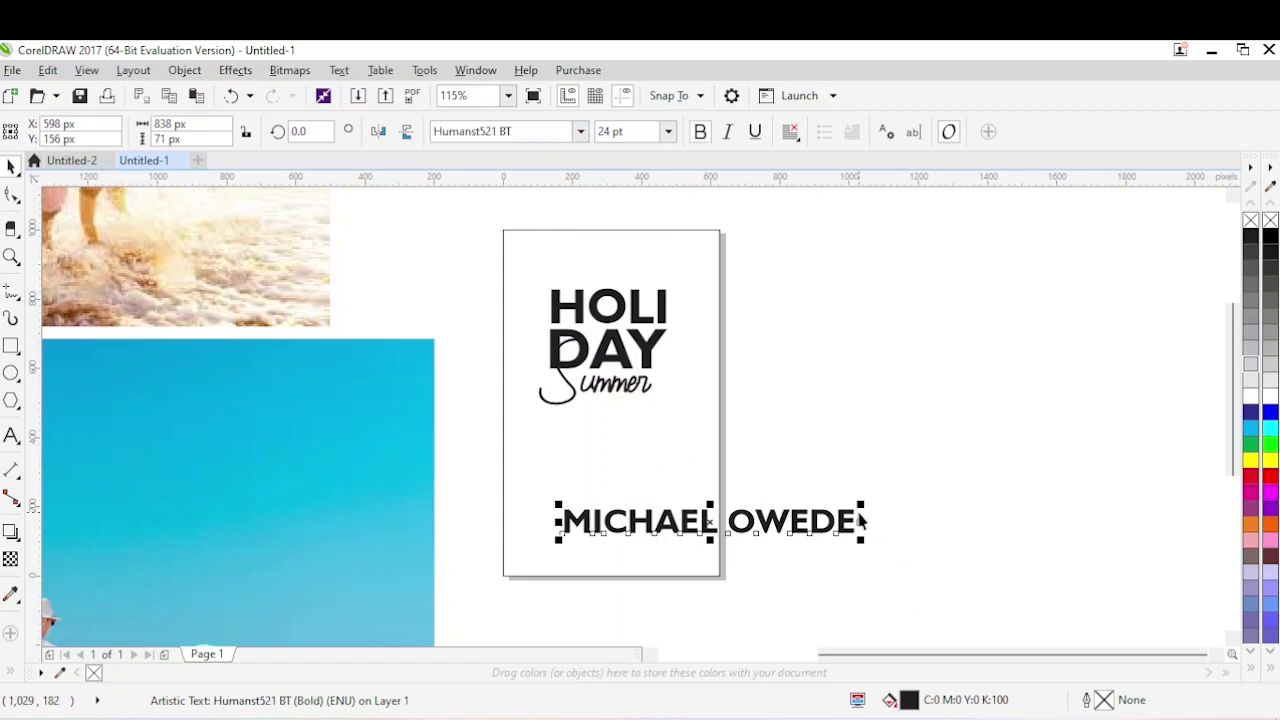
pyautogui.moveTo(856, 520); pyautogui.dragTo(690, 554)
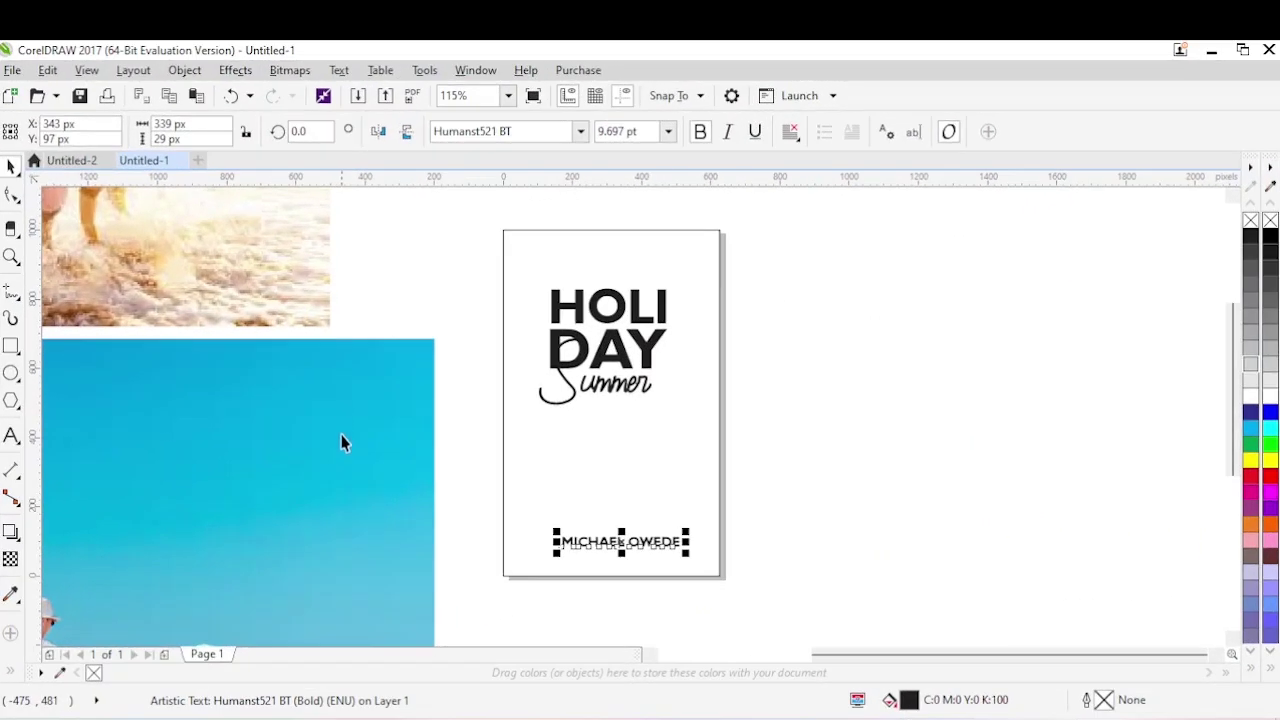
# Scale the blue-sky beach photo down to about 1,189 × 792 px and place it beside the lower half of the page
pyautogui.moveTo(341, 443); pyautogui.dragTo(790, 373)
pyautogui.moveTo(951, 256)
pyautogui.mouseDown()
pyautogui.moveTo(832, 385)
pyautogui.moveTo(757, 383)
pyautogui.moveTo(970, 250)
pyautogui.moveTo(940, 246)
pyautogui.moveTo(963, 246)
pyautogui.mouseUp()
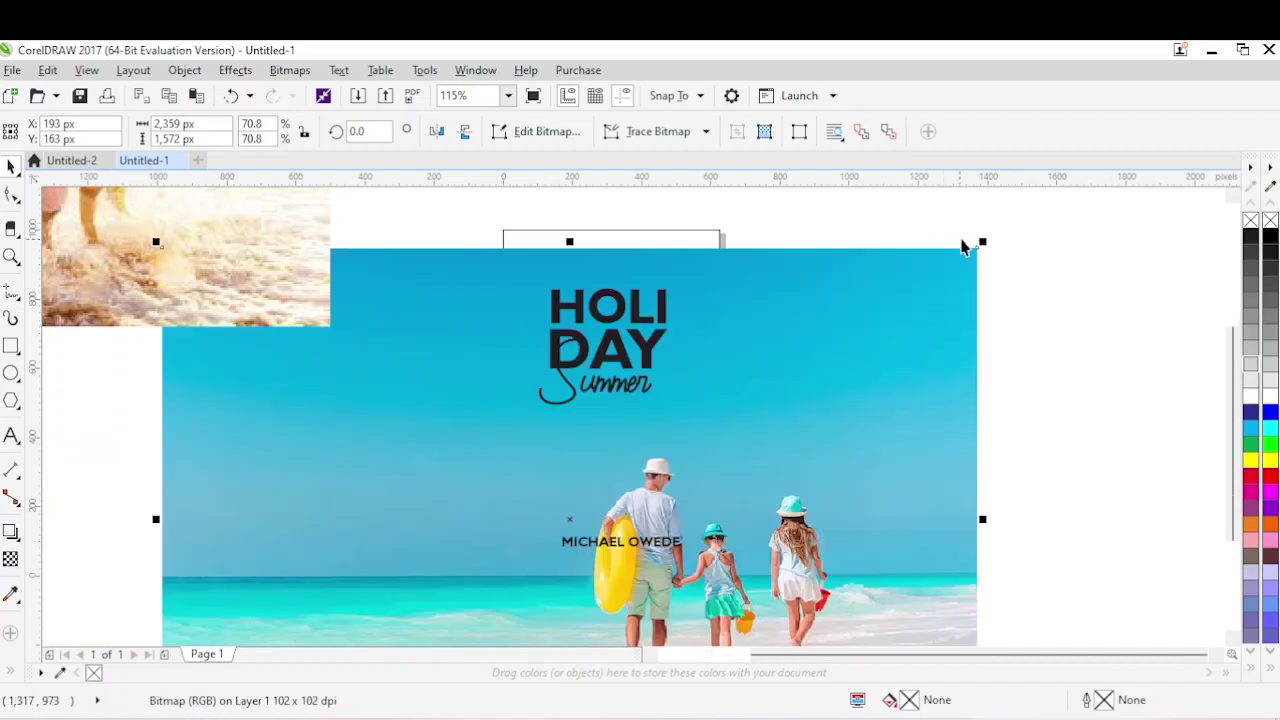
pyautogui.click(983, 254)
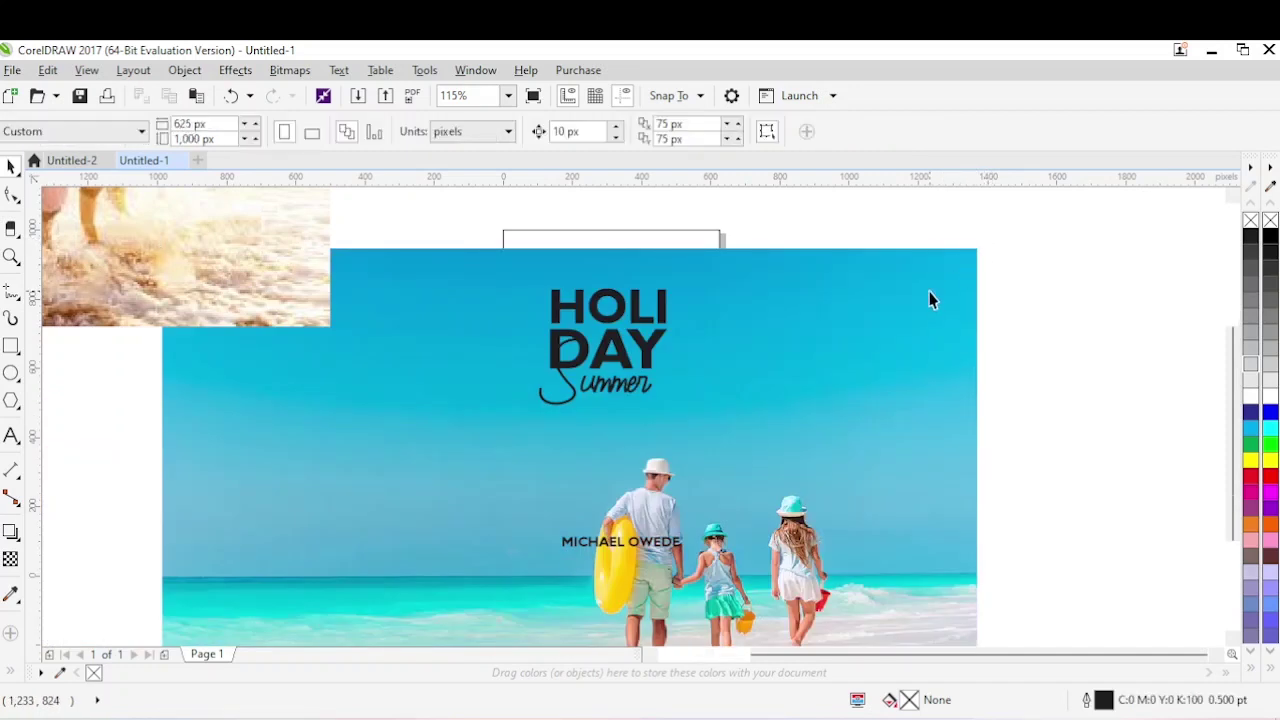
pyautogui.click(929, 294)
pyautogui.moveTo(982, 241); pyautogui.dragTo(578, 512)
pyautogui.moveTo(452, 577); pyautogui.dragTo(362, 421)
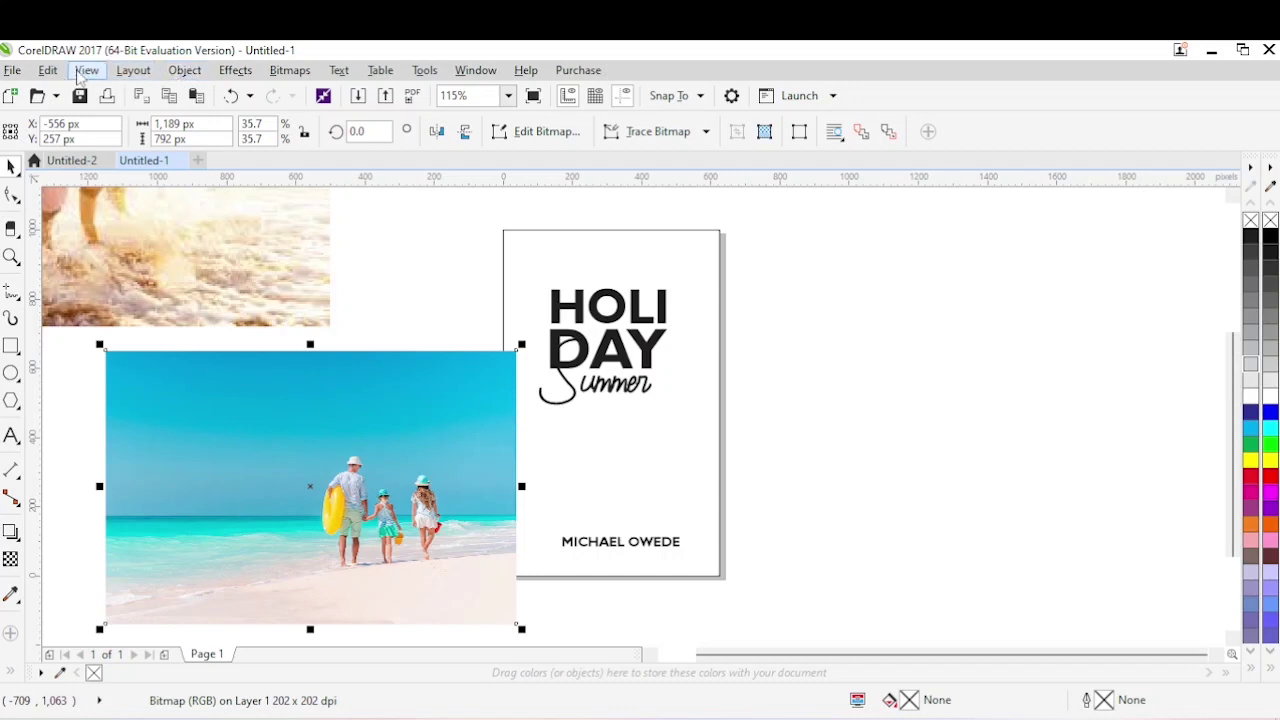
# PowerClip the blue-sky beach photo inside the page-sized rectangle
pyautogui.click(185, 71)
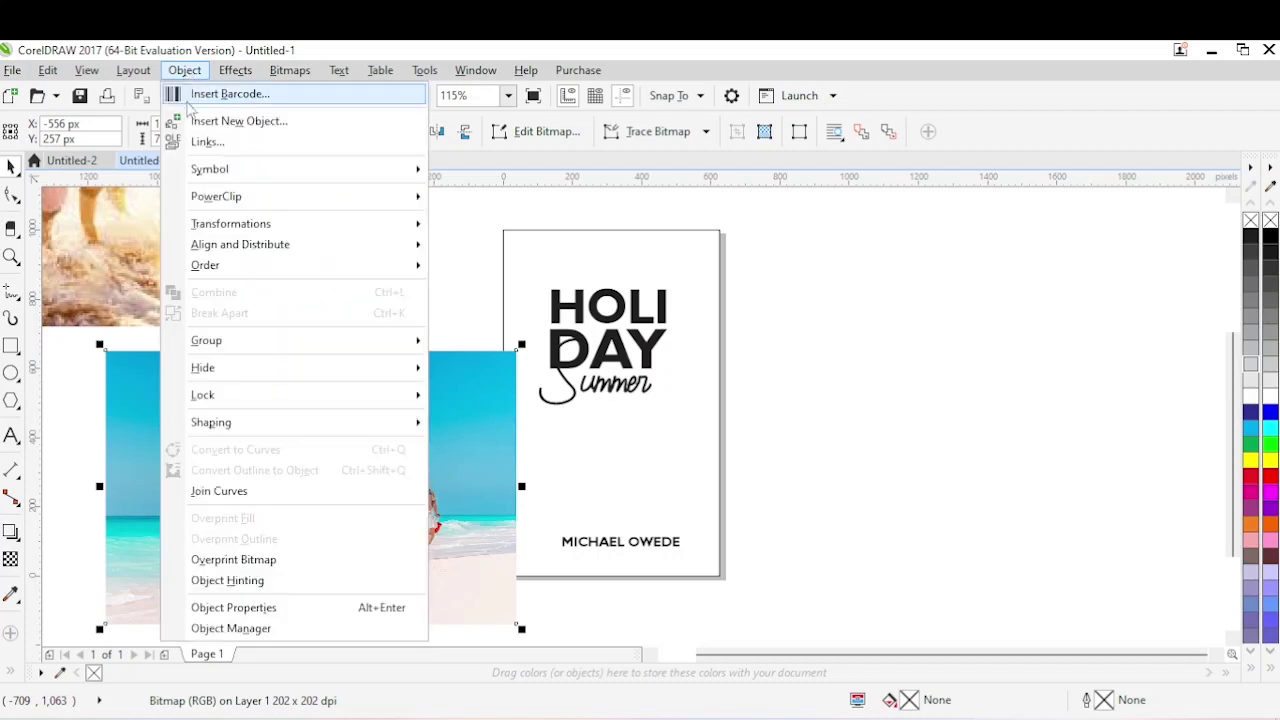
pyautogui.moveTo(210, 203)
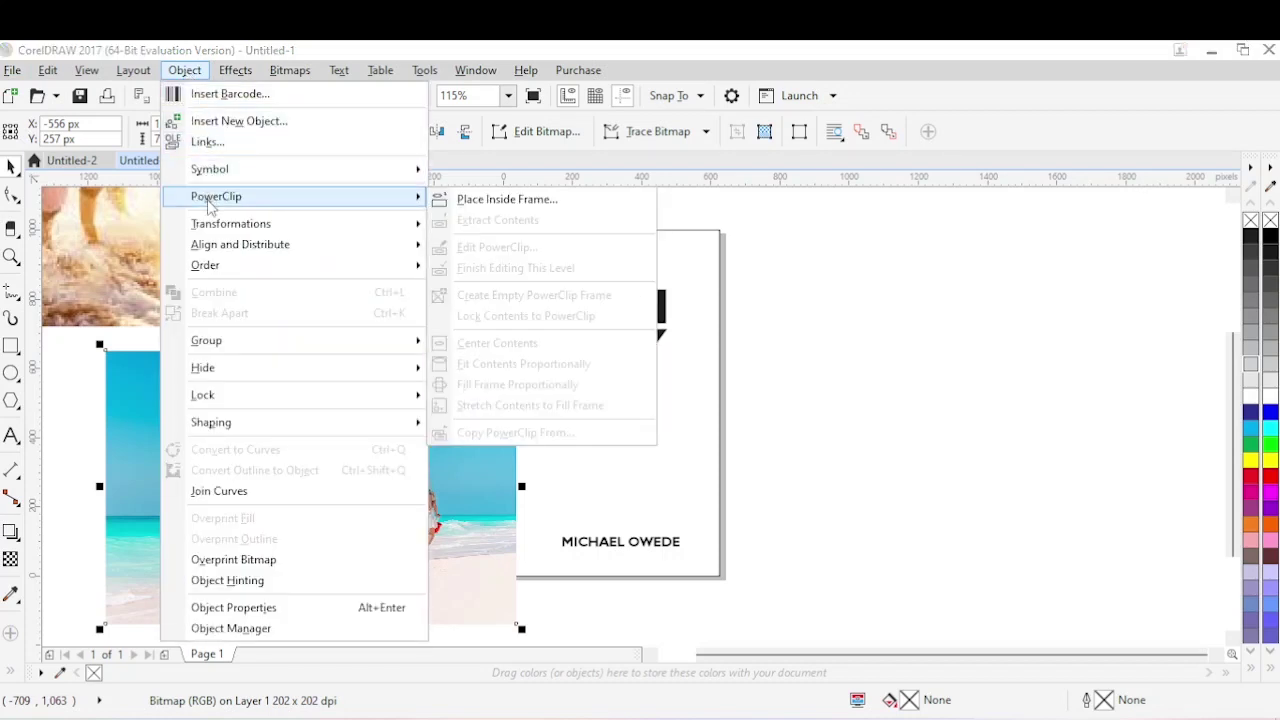
pyautogui.click(487, 201)
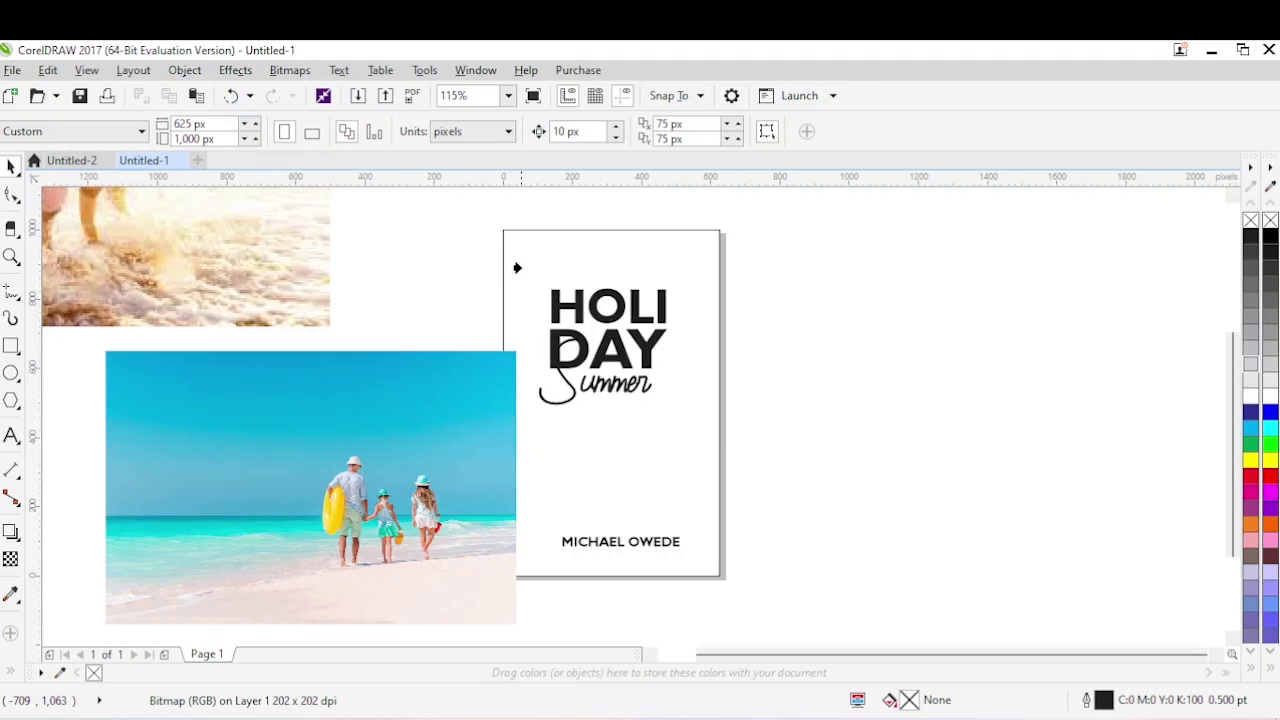
pyautogui.click(605, 466)
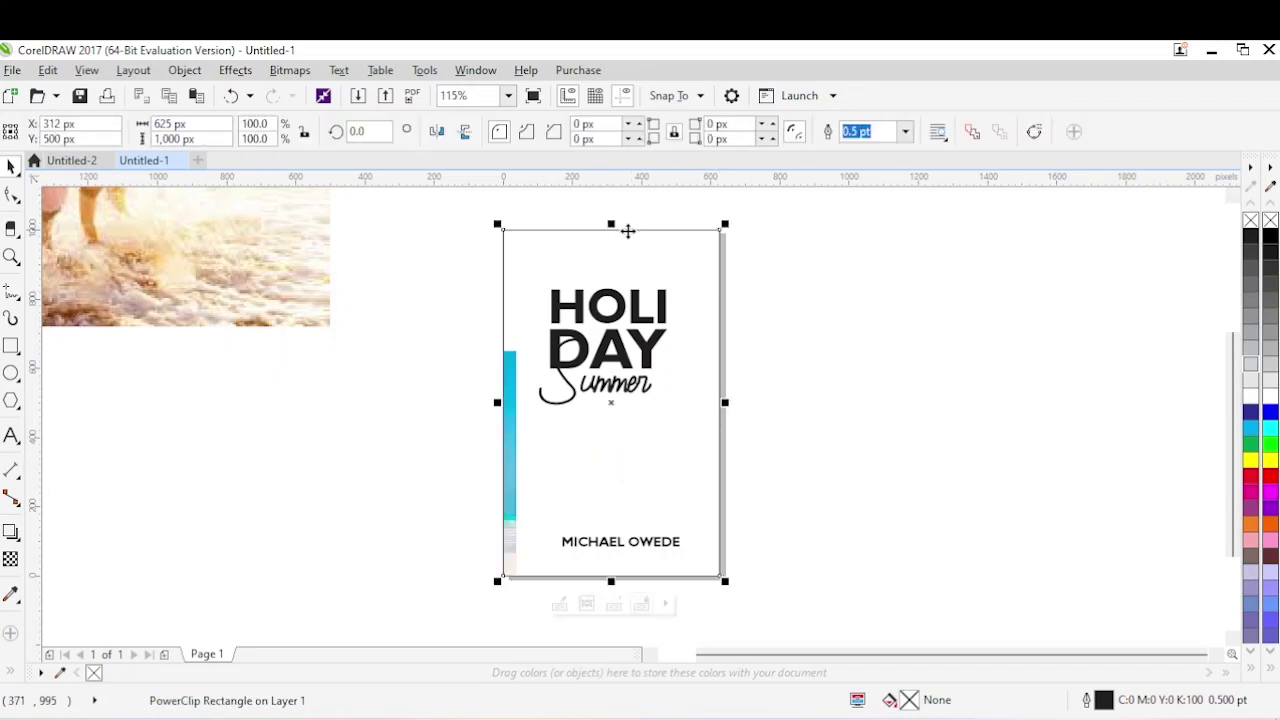
pyautogui.click(824, 362)
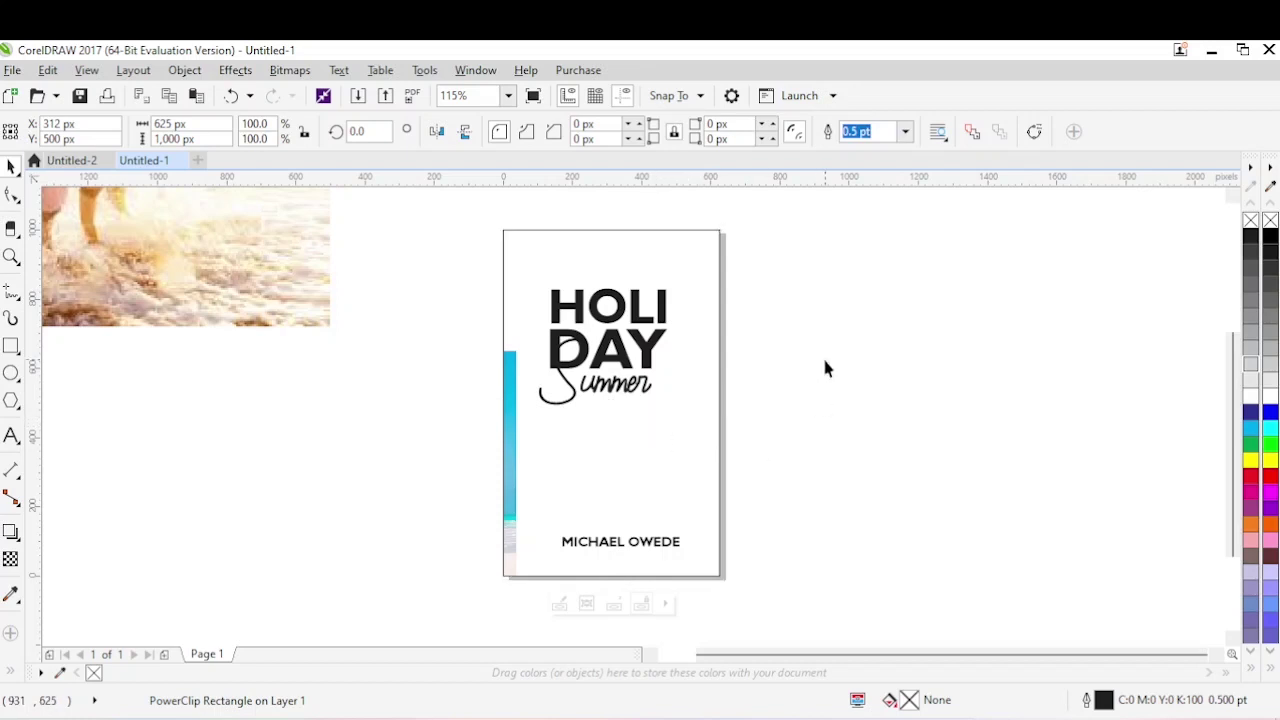
# Scale the sunlit beach photo down to about 1,057 × 703 px and place it beside the page
pyautogui.moveTo(221, 283); pyautogui.dragTo(478, 604)
pyautogui.moveTo(483, 240); pyautogui.dragTo(354, 346)
pyautogui.moveTo(220, 466); pyautogui.dragTo(380, 393)
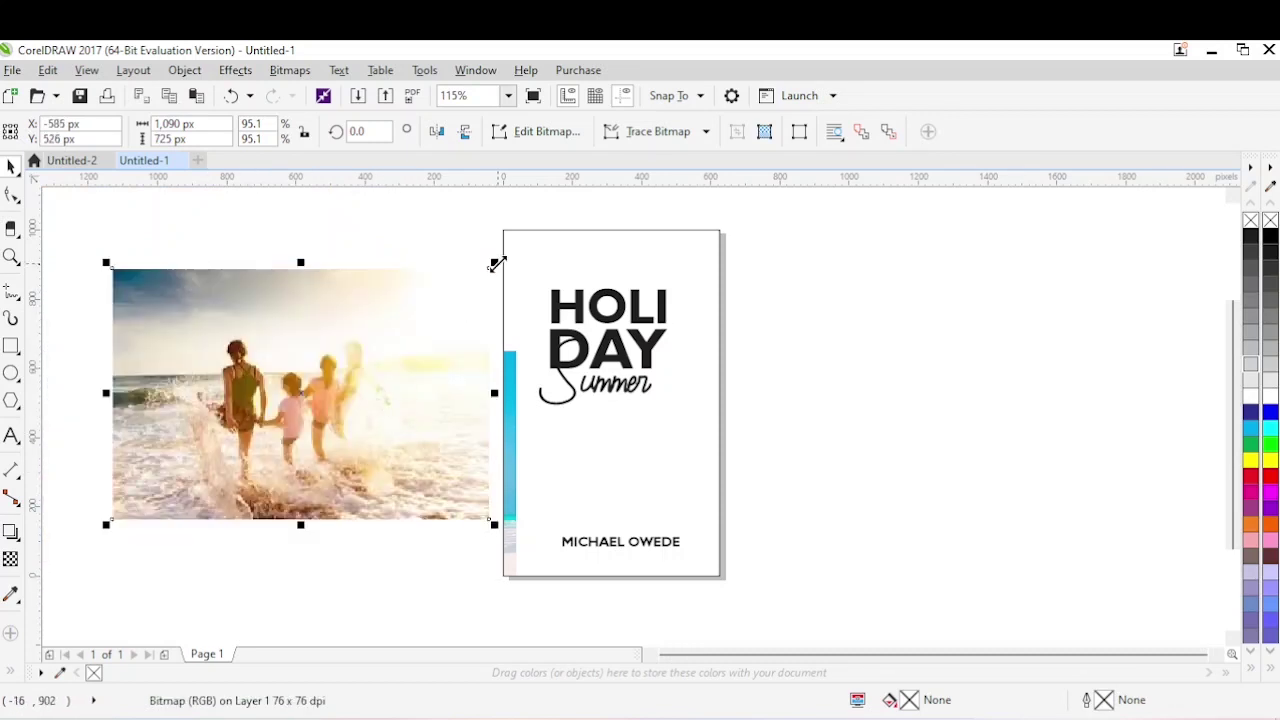
pyautogui.moveTo(494, 263); pyautogui.dragTo(480, 273)
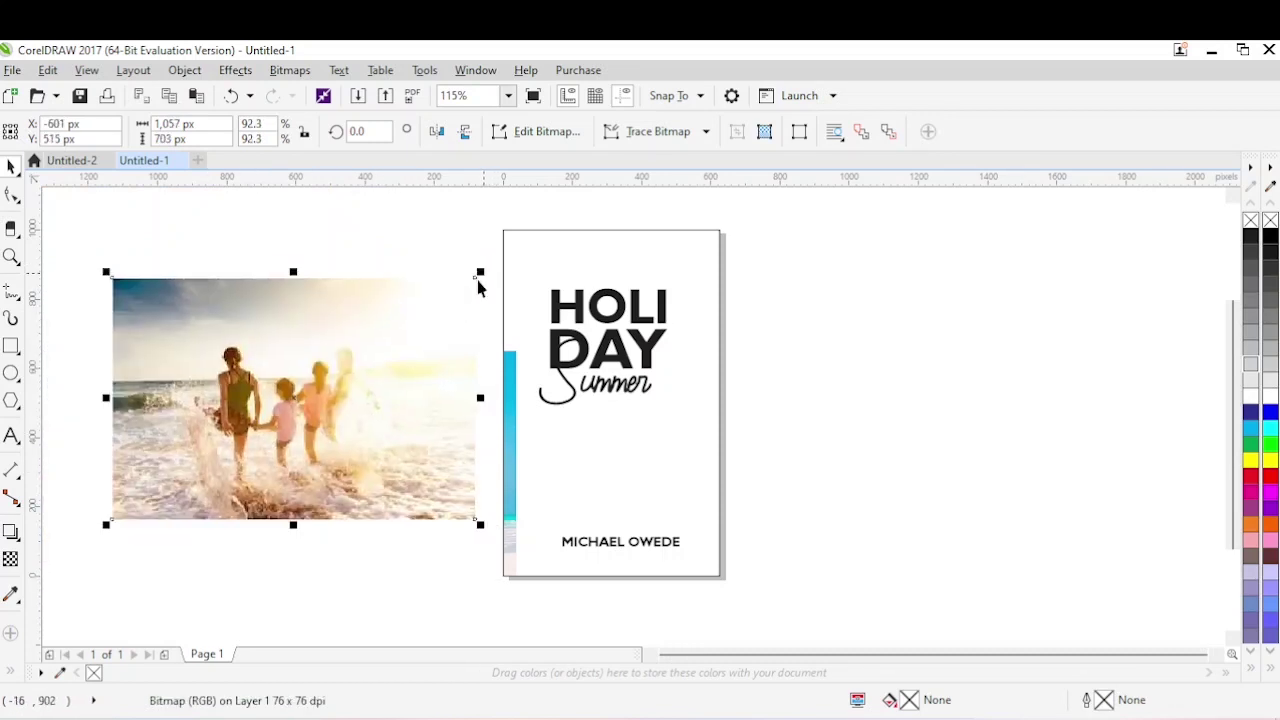
# PowerClip the sunlit beach photo inside the HOLI text
pyautogui.click(184, 72)
pyautogui.moveTo(326, 197)
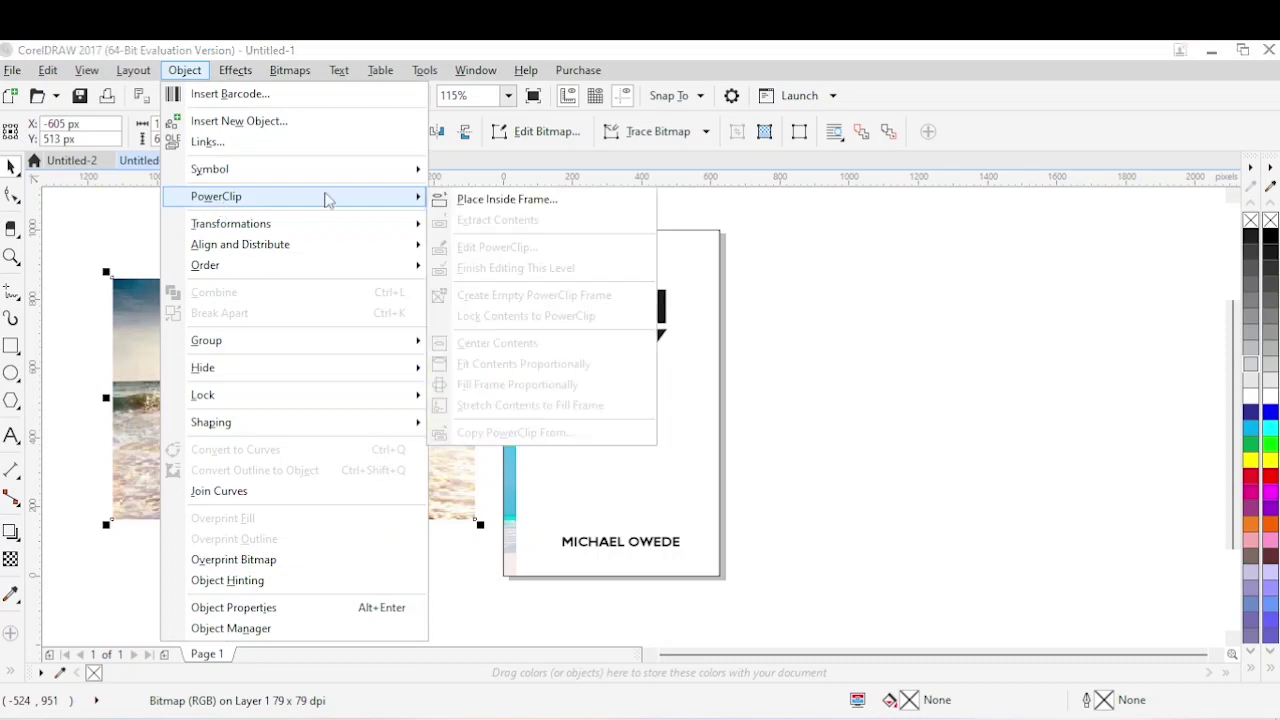
pyautogui.click(519, 200)
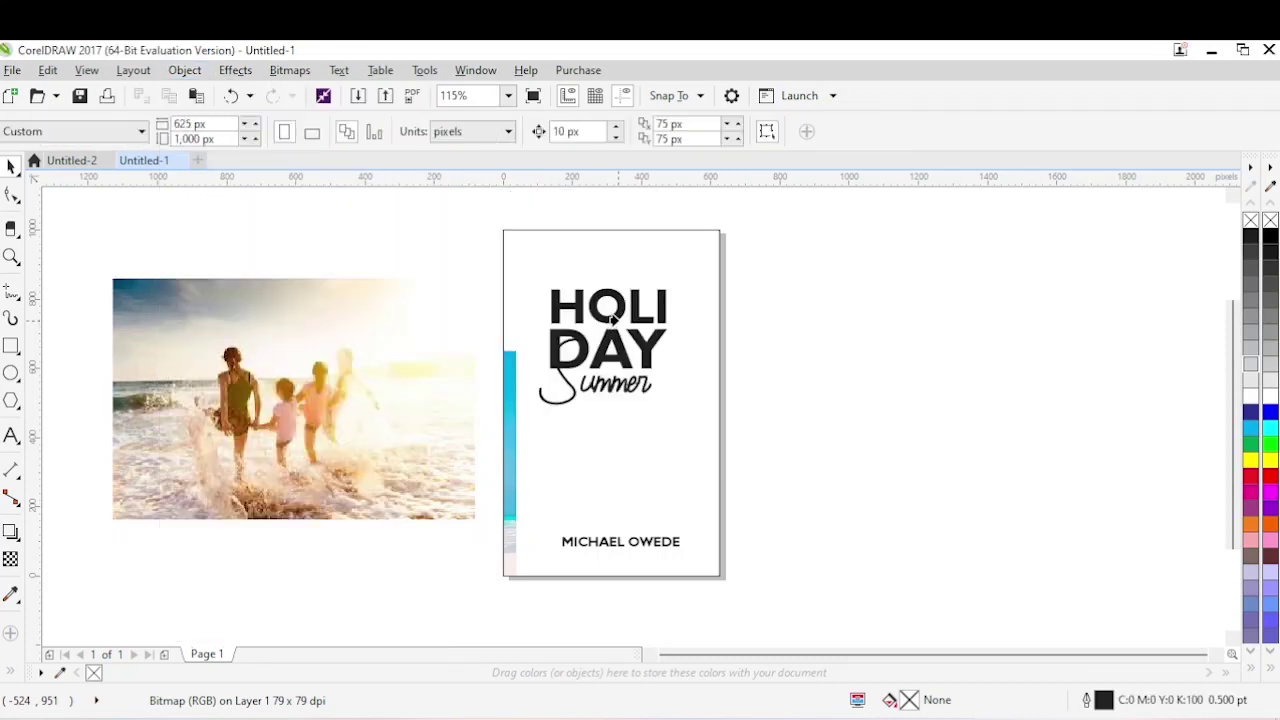
pyautogui.click(613, 315)
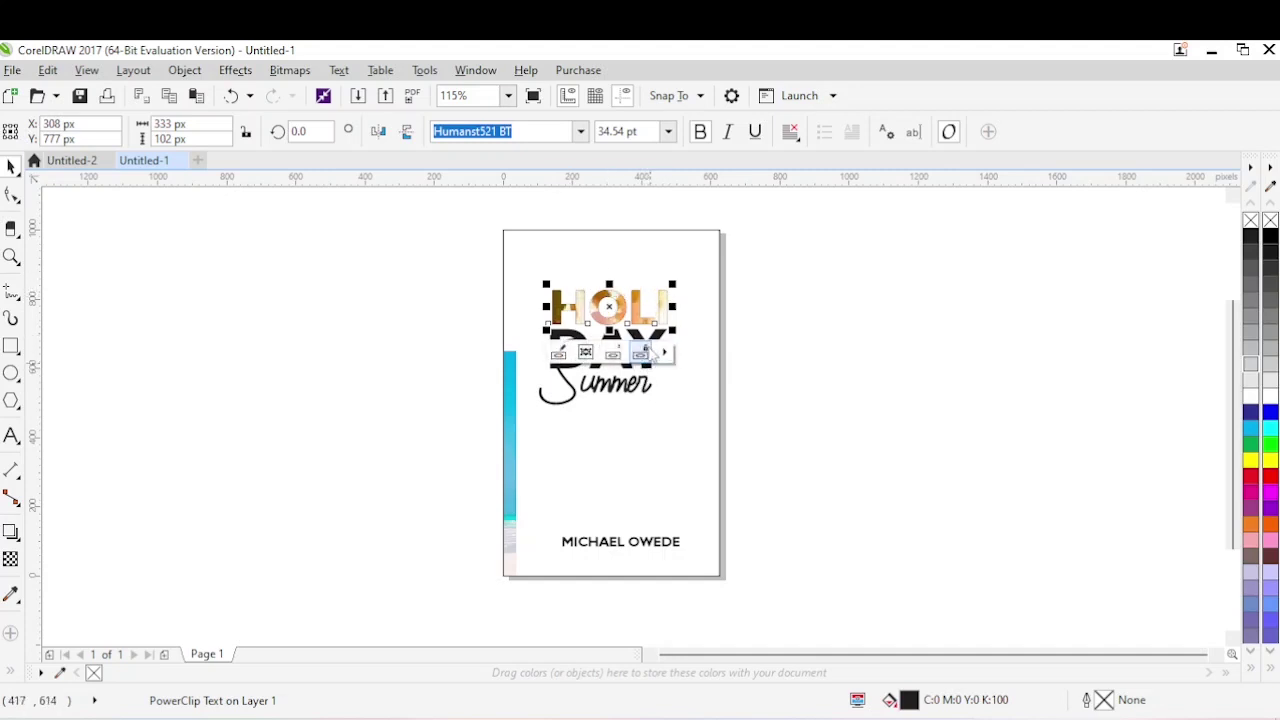
# Undo the PowerClip in the HOLI text and group the HOLI and DAY text lines together
pyautogui.click(640, 347)
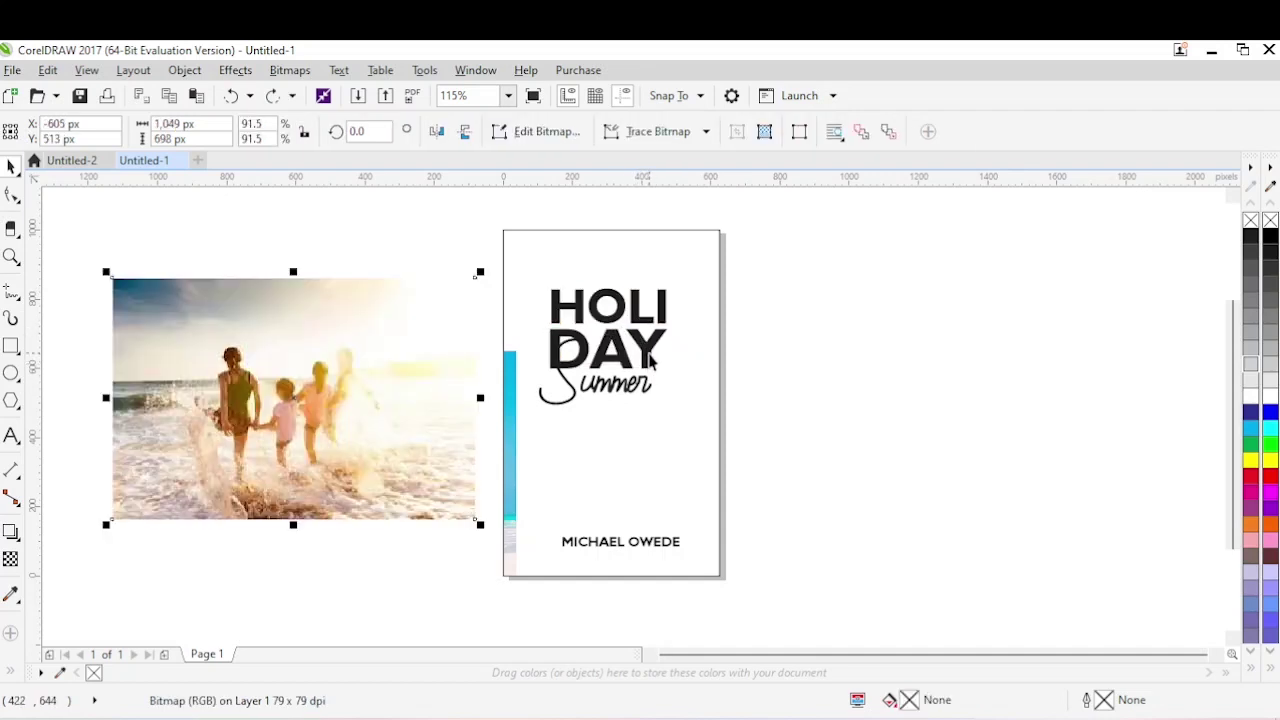
pyautogui.click(648, 360)
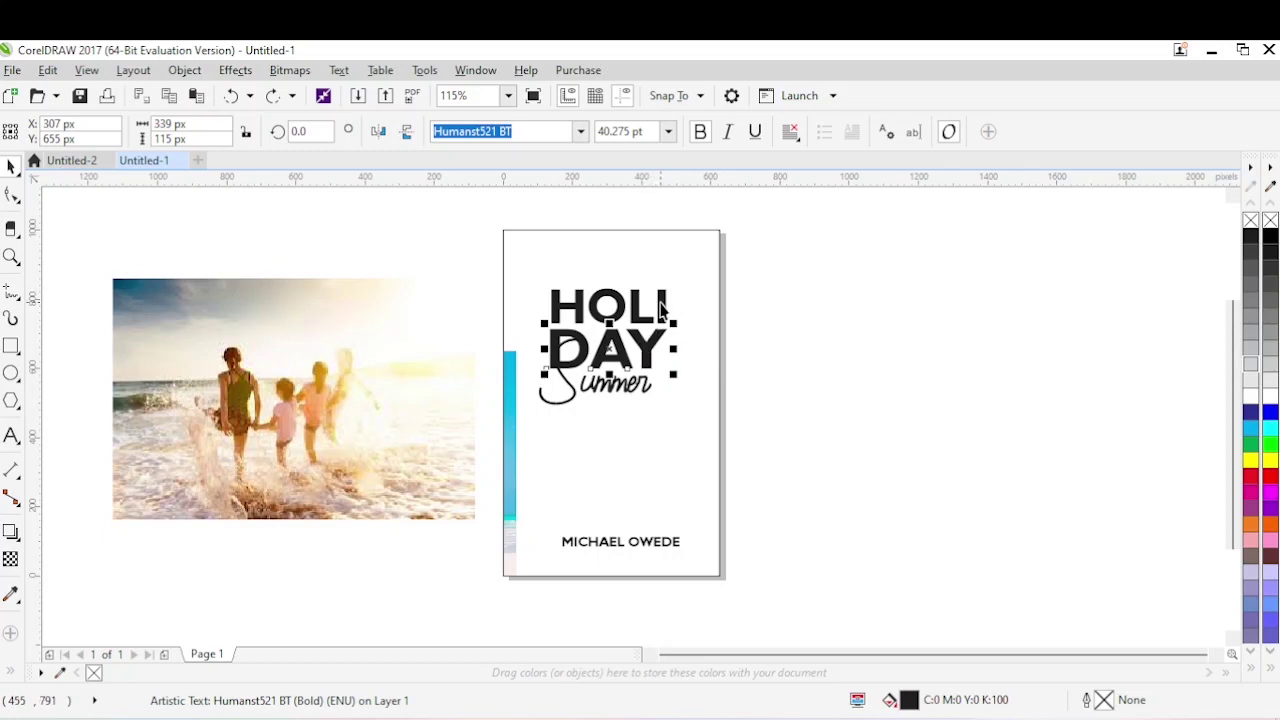
pyautogui.keyDown('shift'); pyautogui.click(662, 302); pyautogui.keyUp('shift')
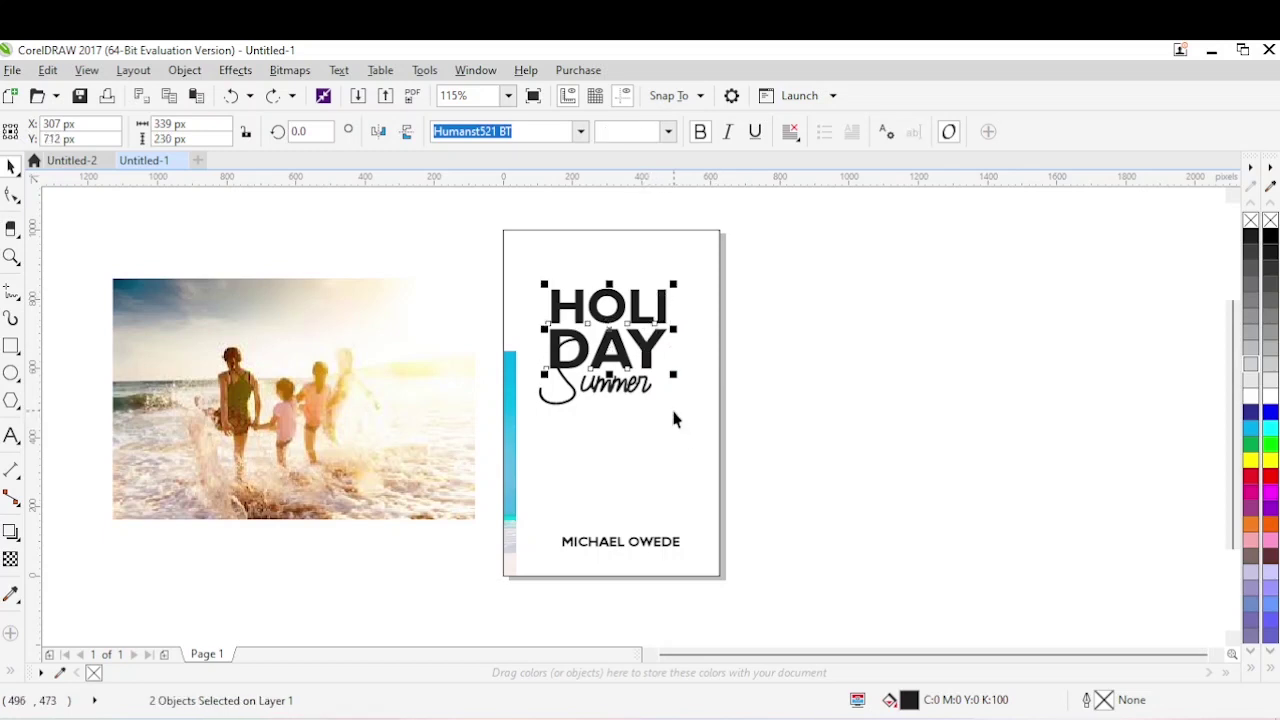
pyautogui.hotkey('ctrl', 'g')
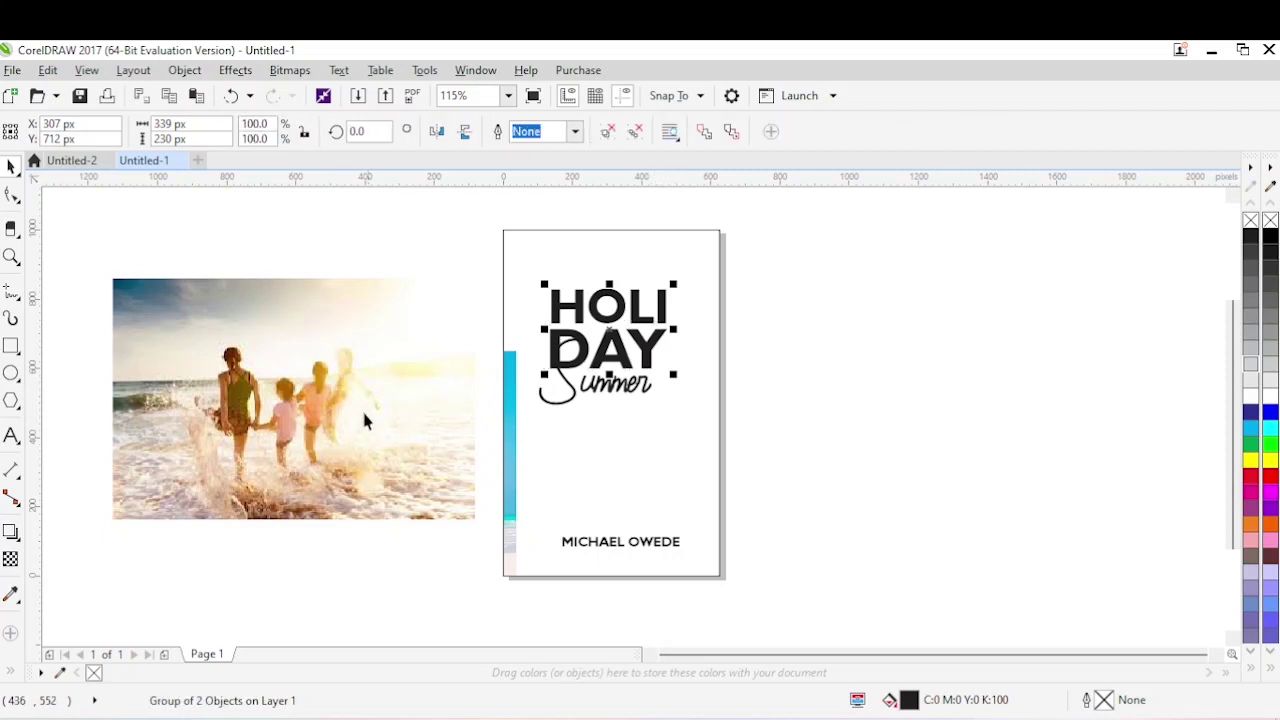
# PowerClip the sunlit beach photo inside the grouped HOLI DAY text
pyautogui.click(287, 378)
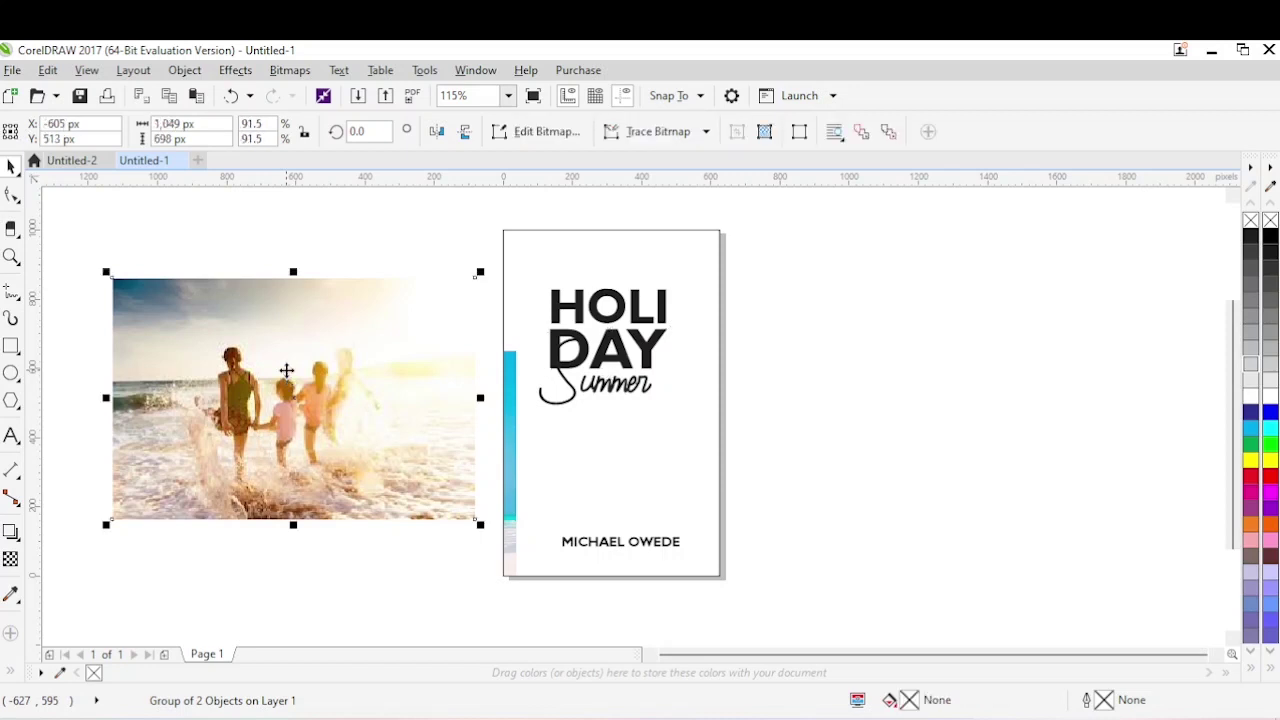
pyautogui.click(184, 70)
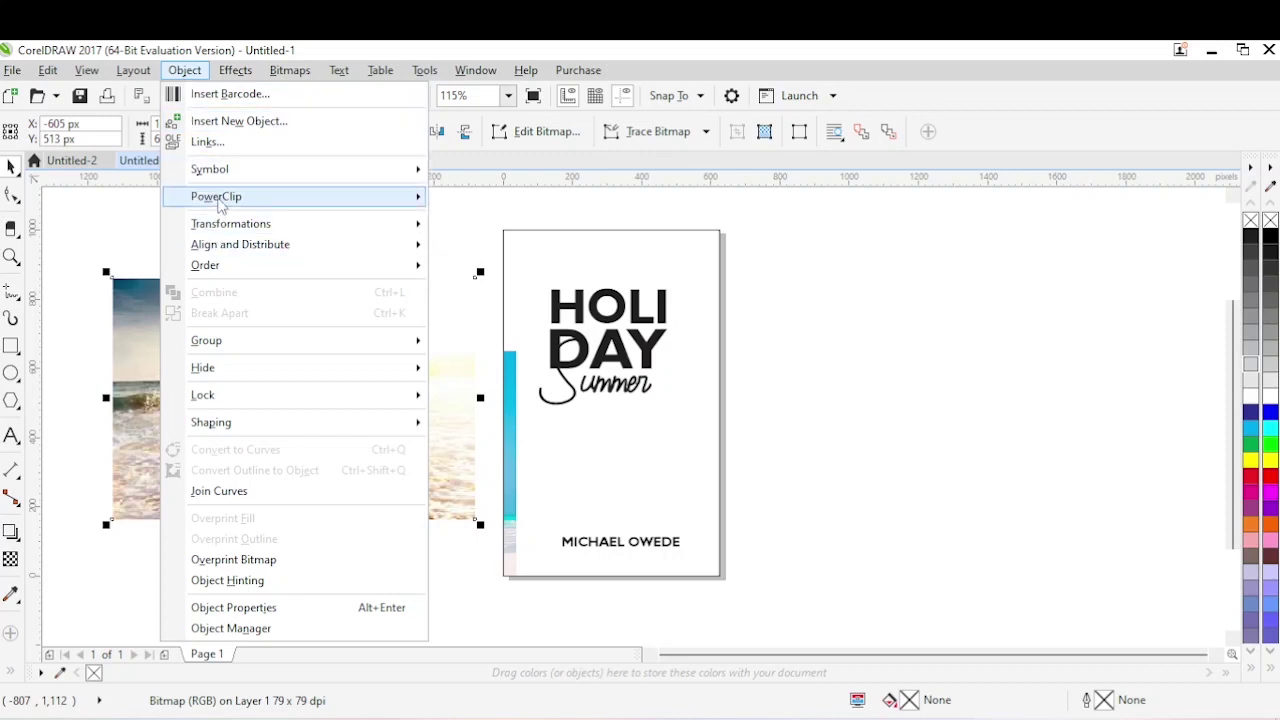
pyautogui.moveTo(238, 203)
pyautogui.click(507, 200)
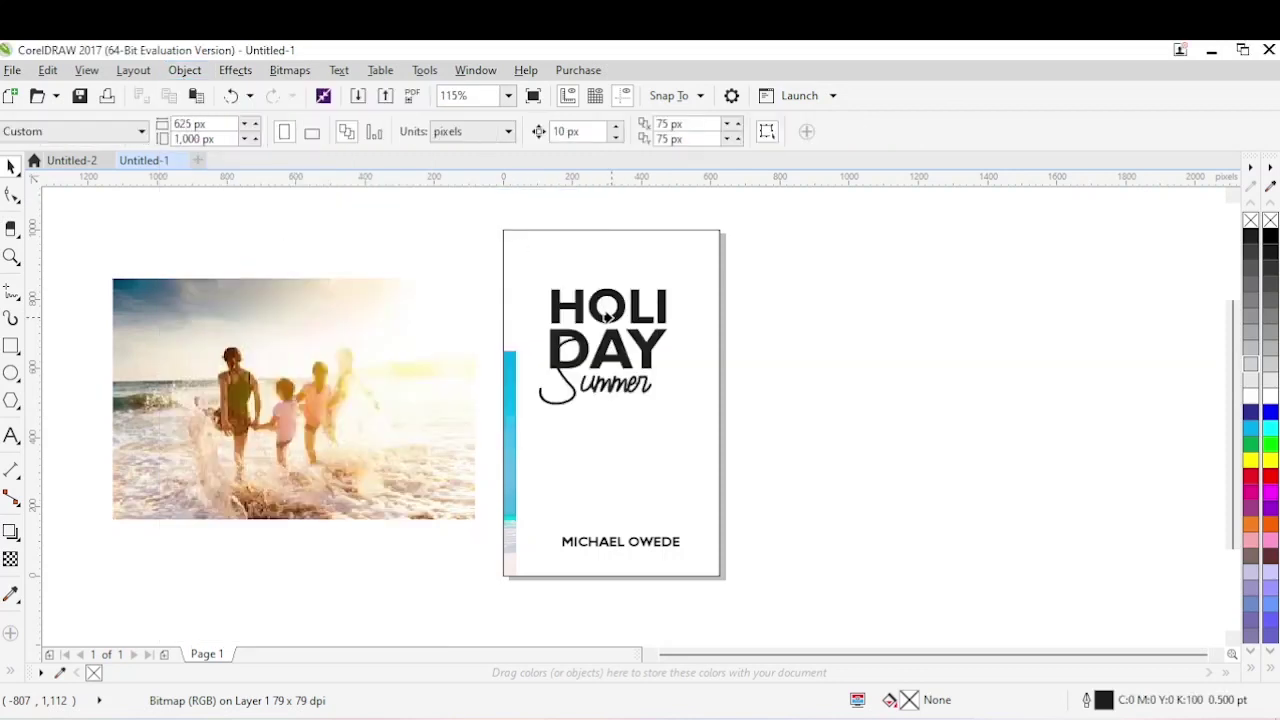
pyautogui.click(607, 316)
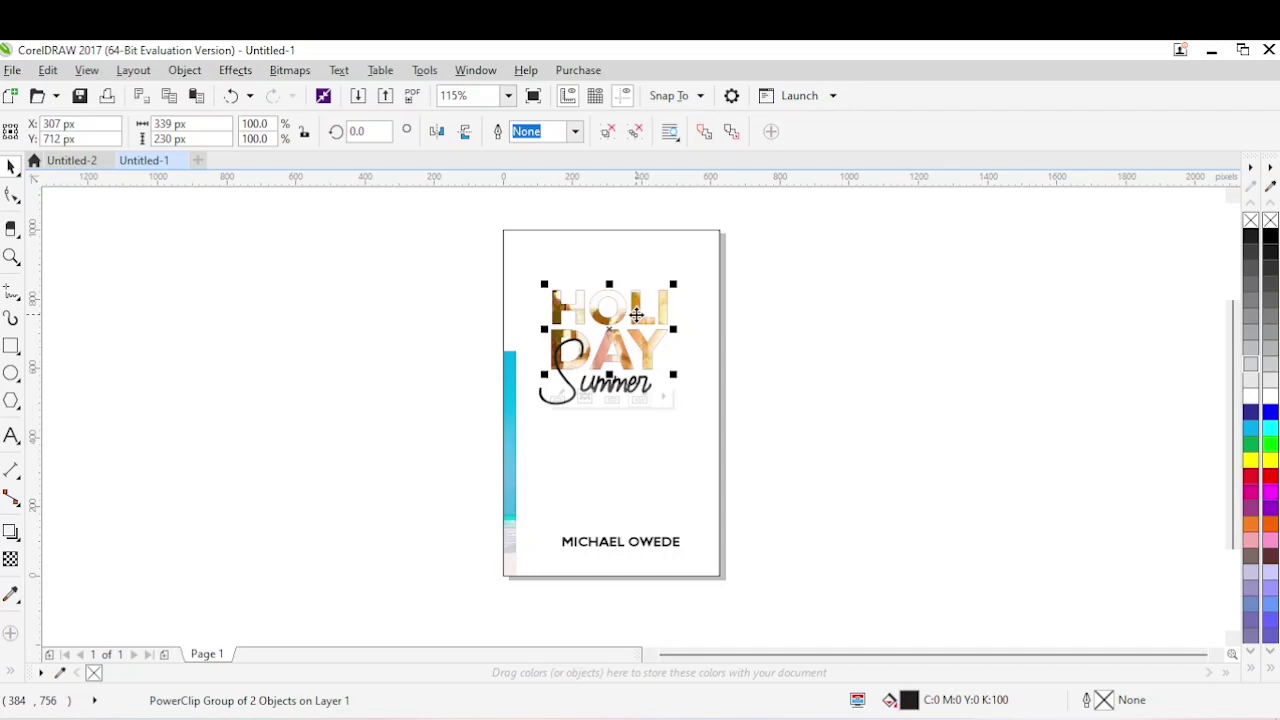
pyautogui.click(185, 71)
pyautogui.moveTo(213, 198)
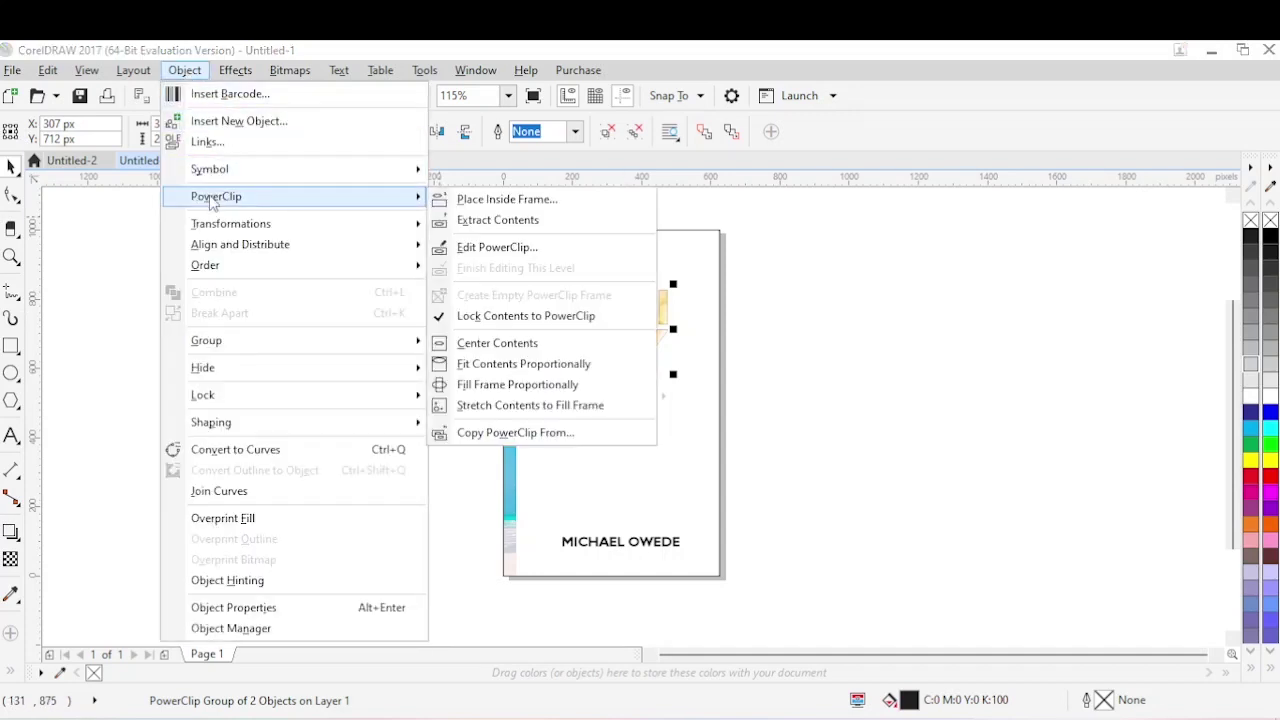
pyautogui.click(507, 221)
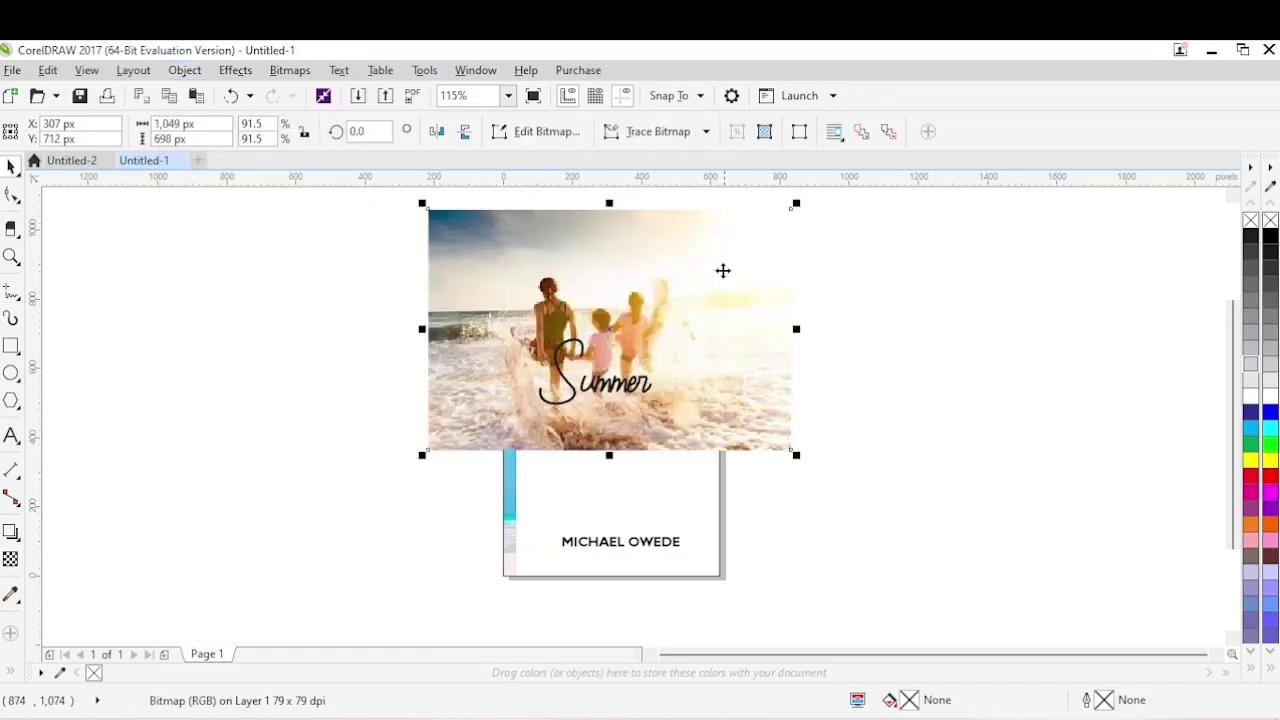
pyautogui.click(231, 95)
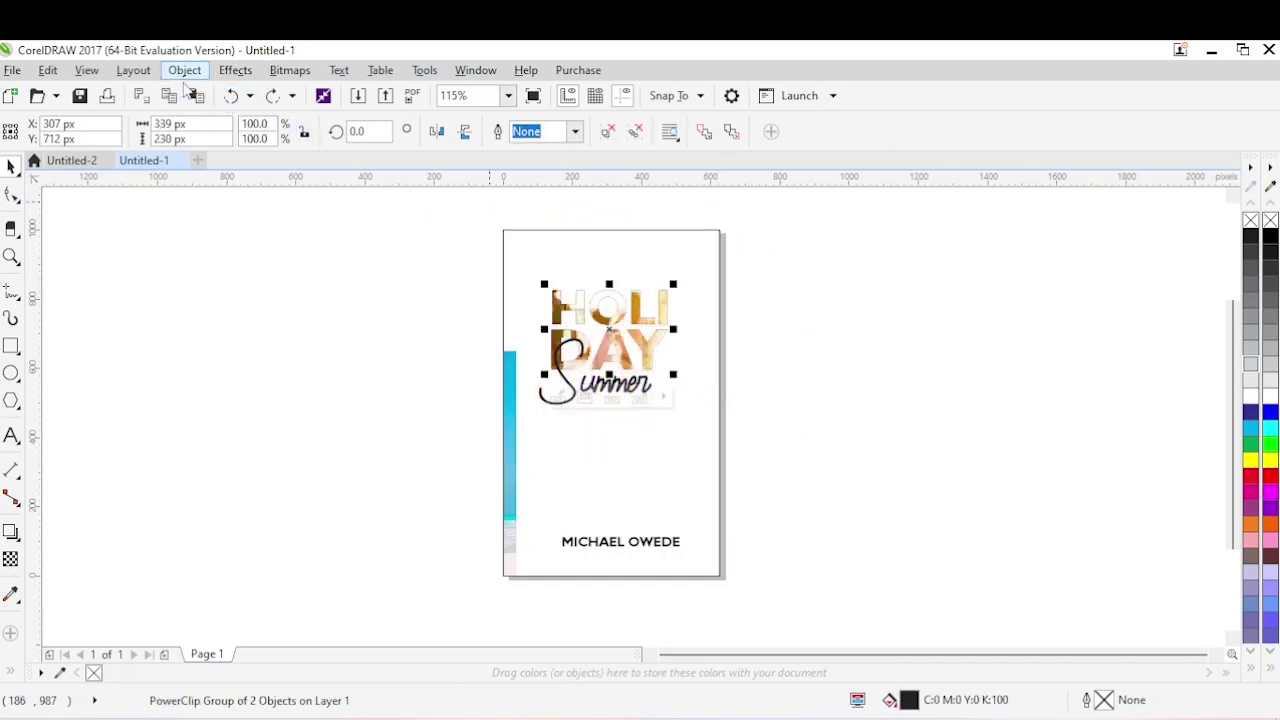
# Edit the HOLI DAY PowerClip, scaling its photo down to about 499 × 332 px and positioning it over the letters, and finish editing
pyautogui.click(184, 72)
pyautogui.moveTo(232, 196)
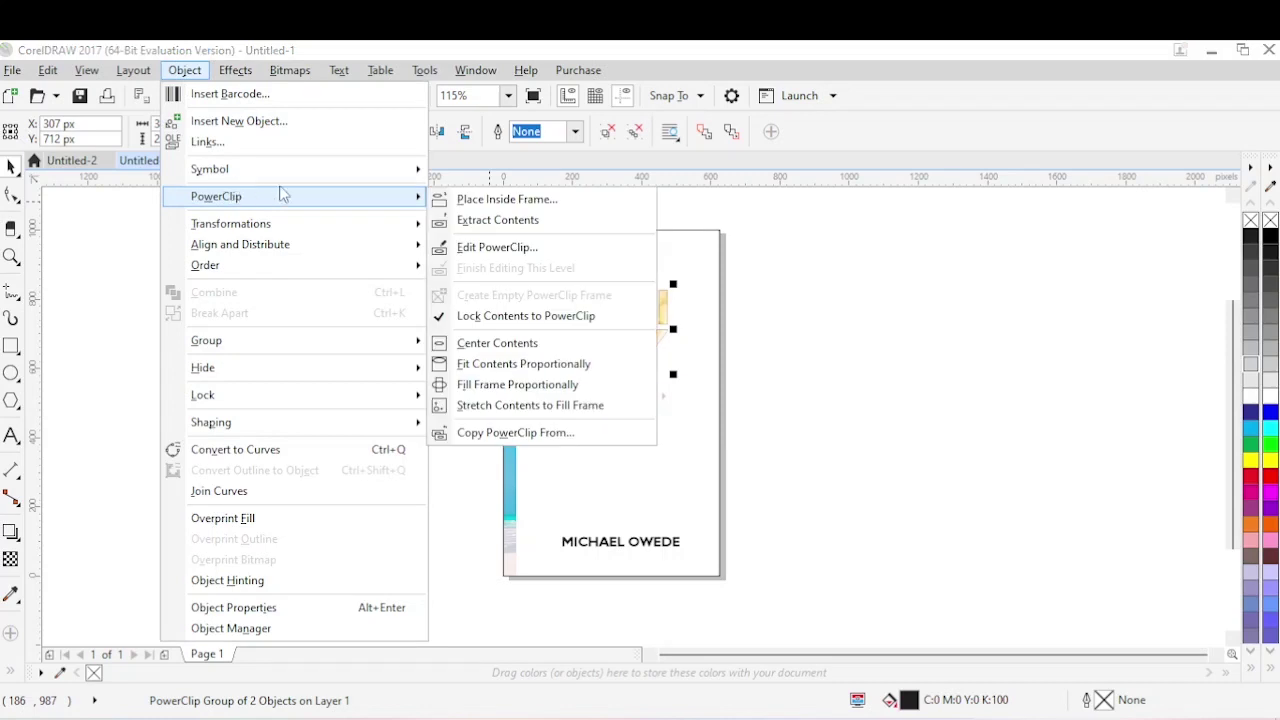
pyautogui.click(495, 250)
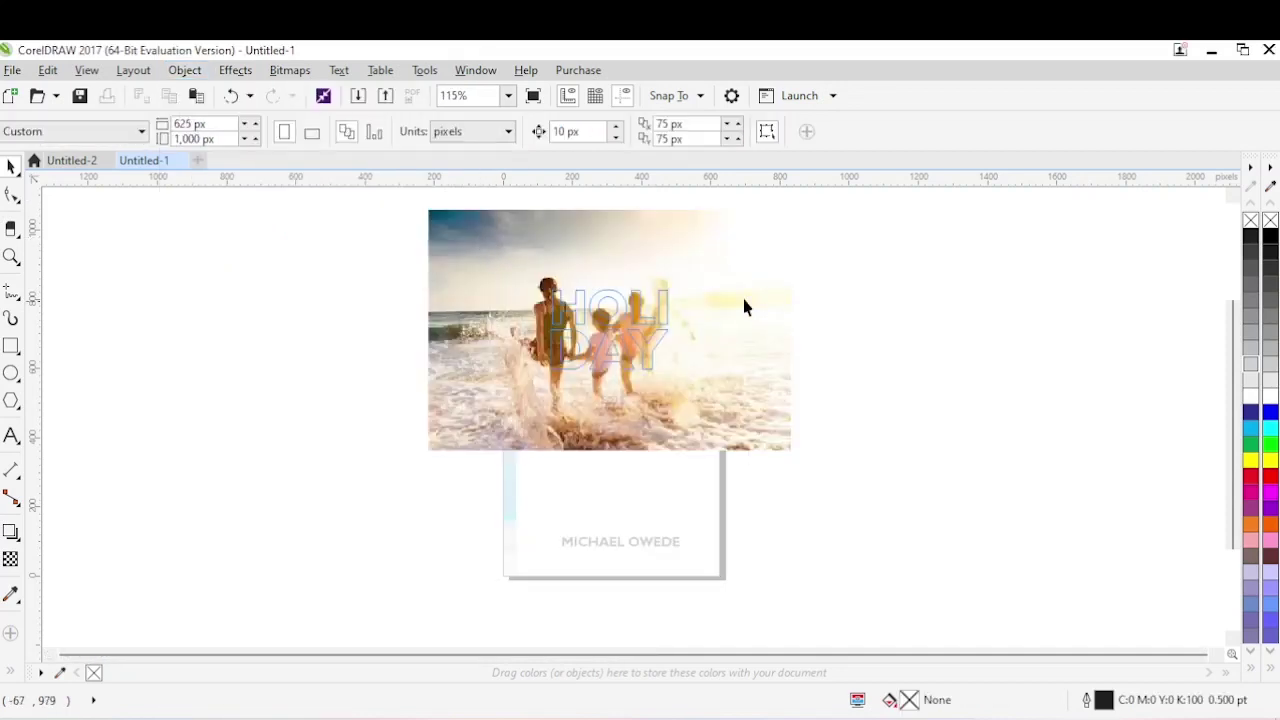
pyautogui.moveTo(796, 205); pyautogui.dragTo(695, 288)
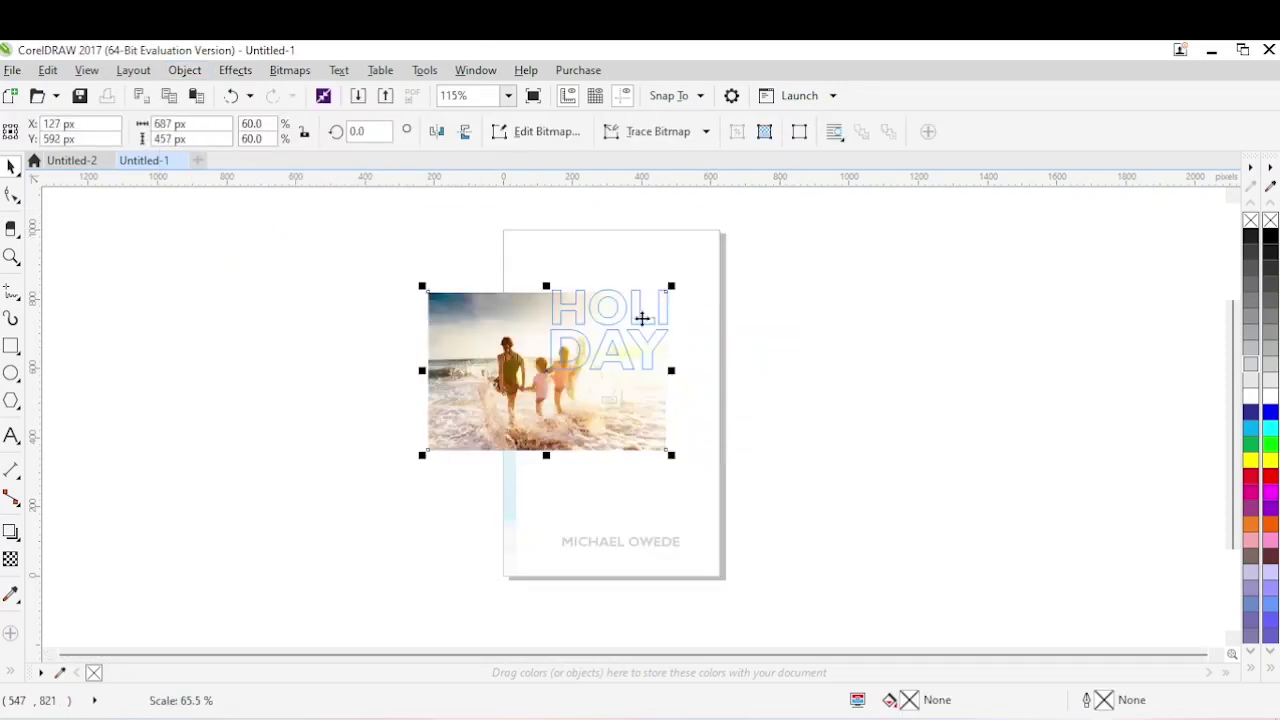
pyautogui.moveTo(417, 461); pyautogui.dragTo(483, 415)
pyautogui.moveTo(562, 378); pyautogui.dragTo(595, 349)
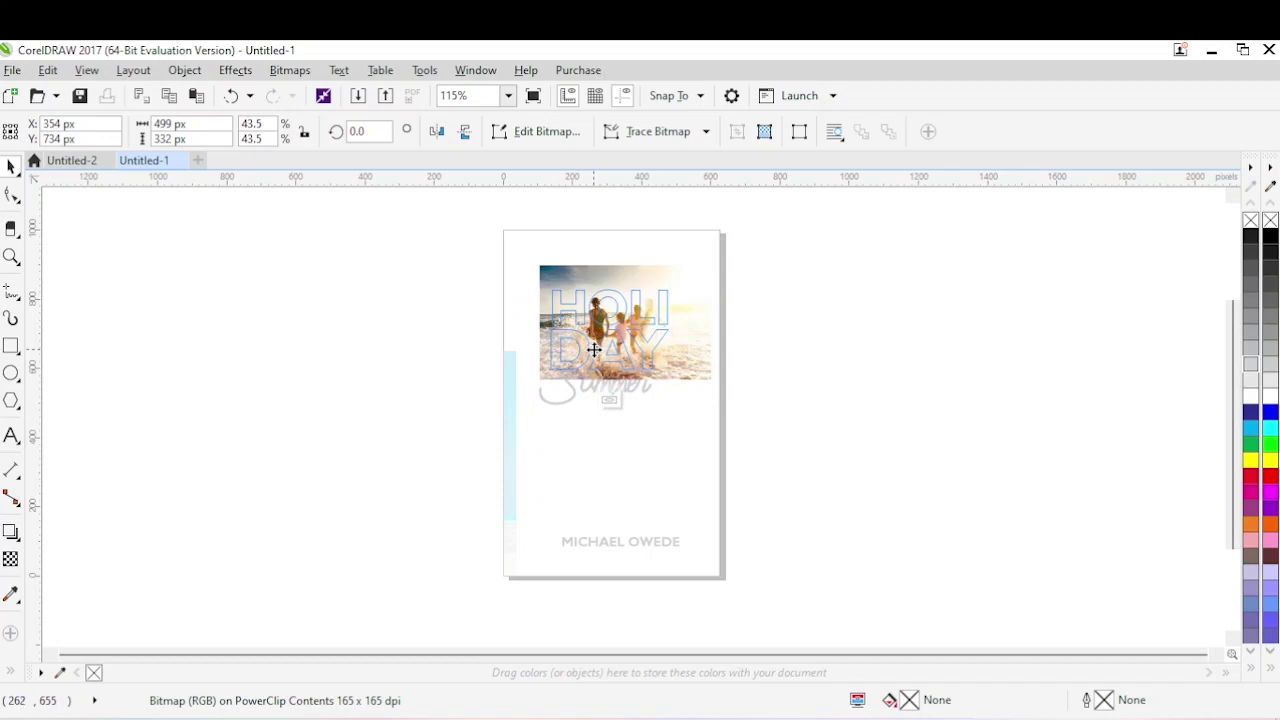
pyautogui.click(594, 350)
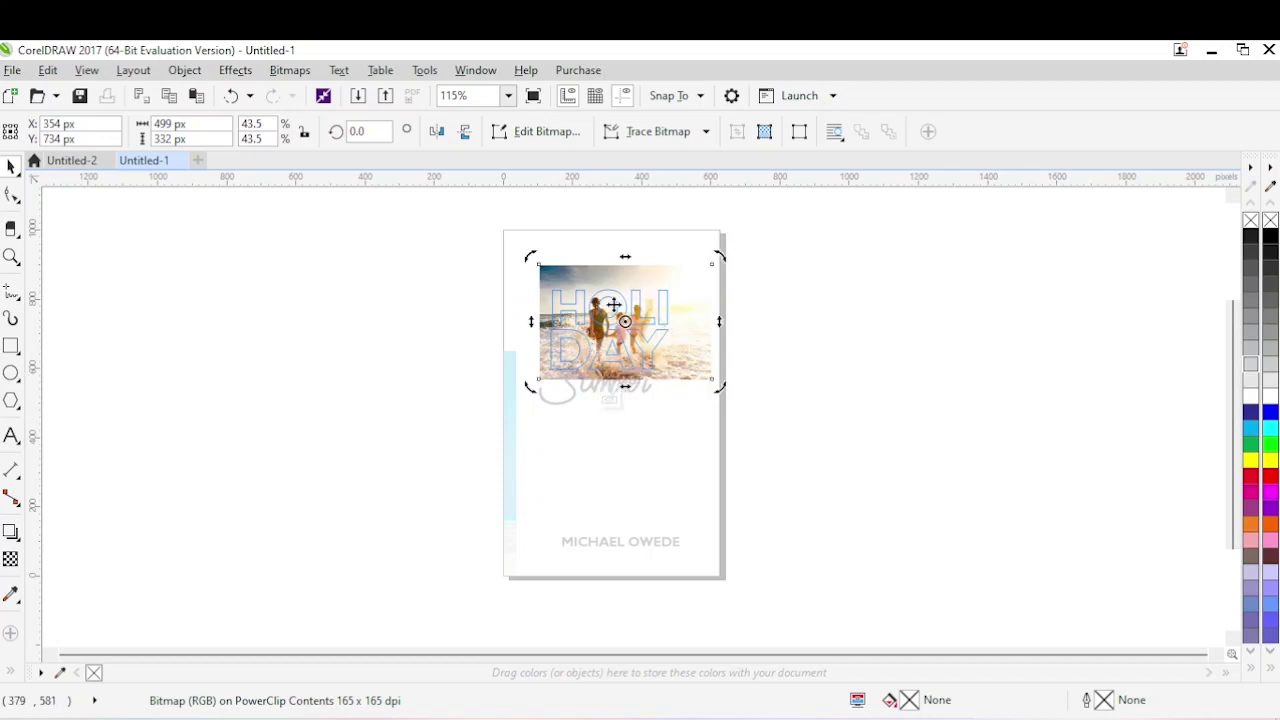
pyautogui.click(609, 401)
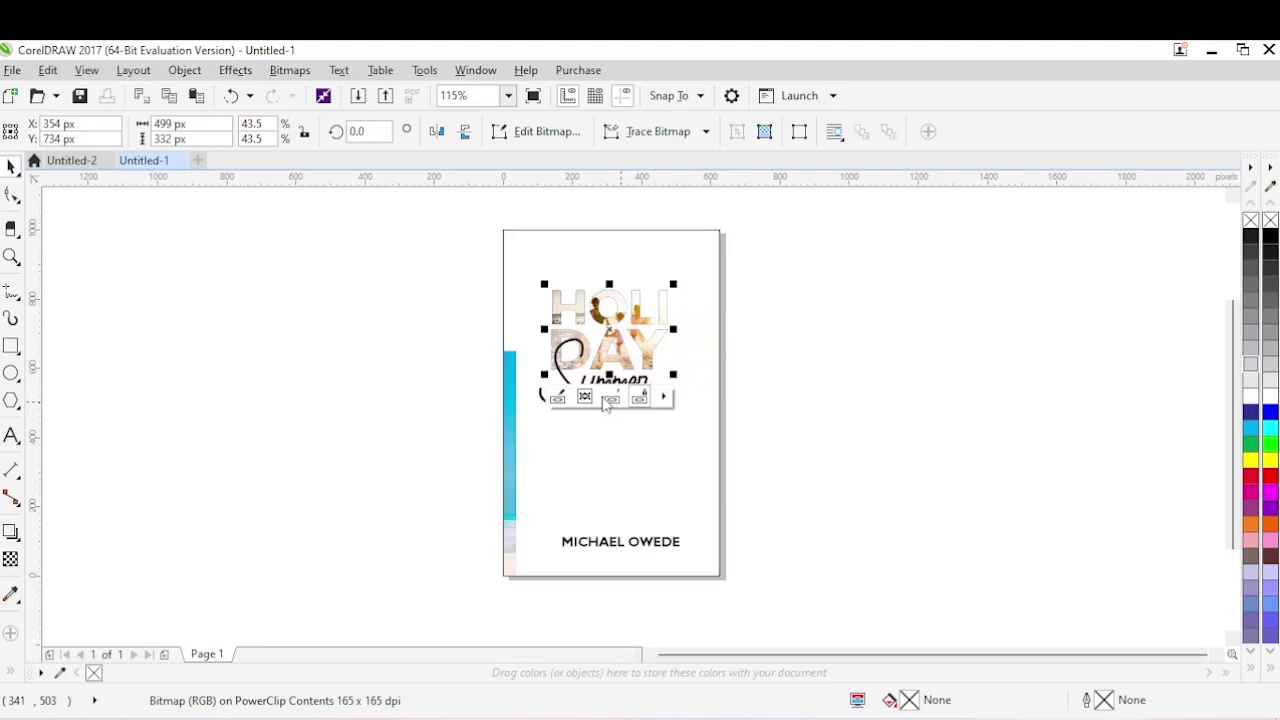
pyautogui.click(798, 345)
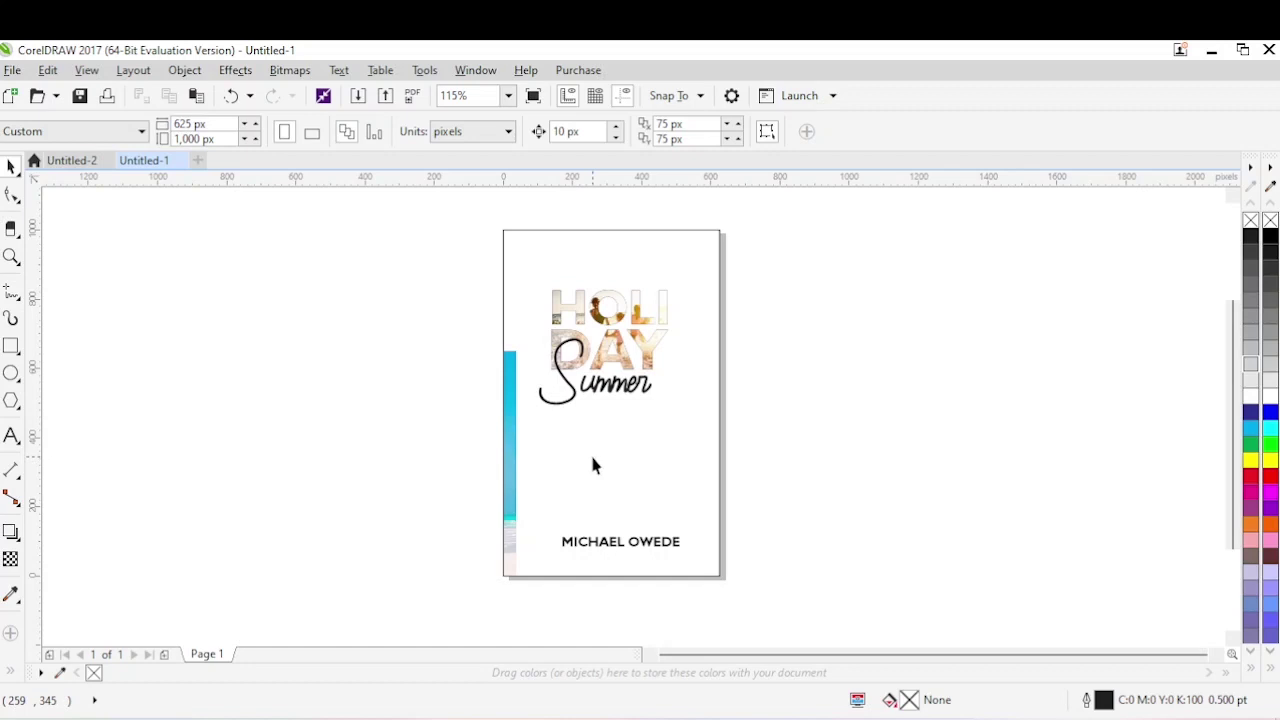
# Open the page rectangle's PowerClip for editing and fit the blue-sky photo, about 1,006 × 670 px, across the frame's lower part
pyautogui.click(542, 250)
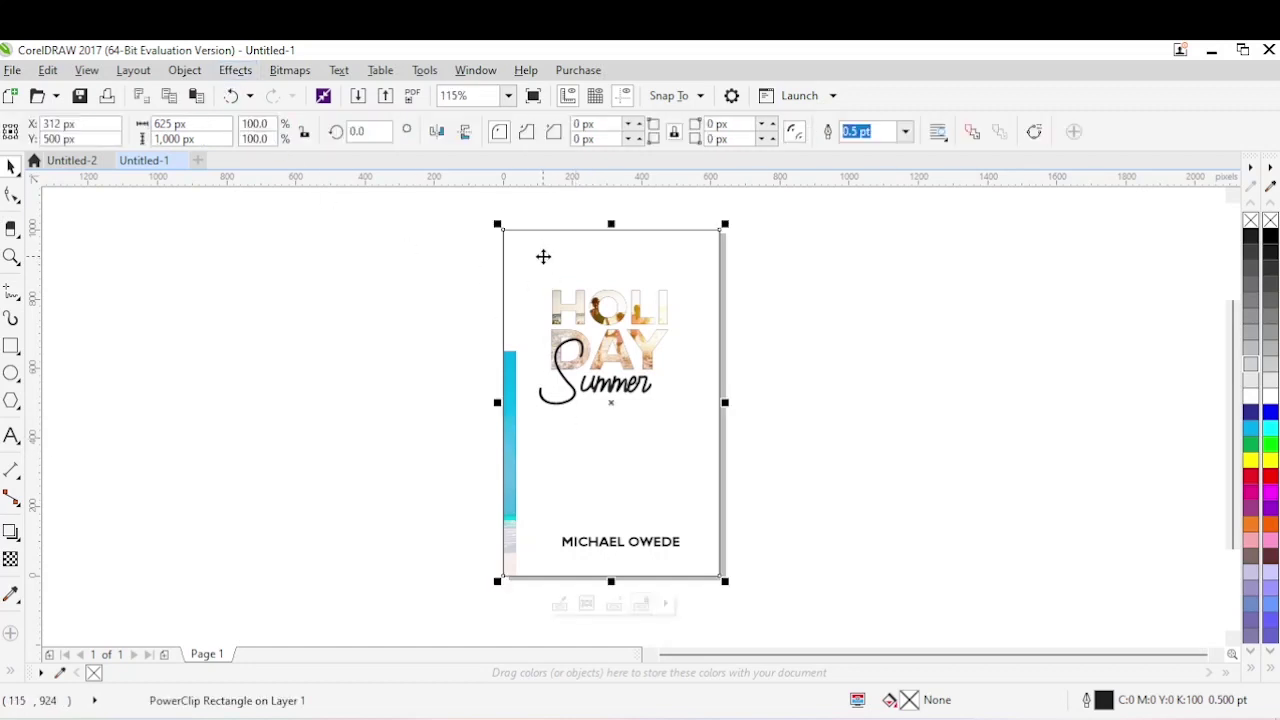
pyautogui.click(184, 70)
pyautogui.moveTo(235, 200)
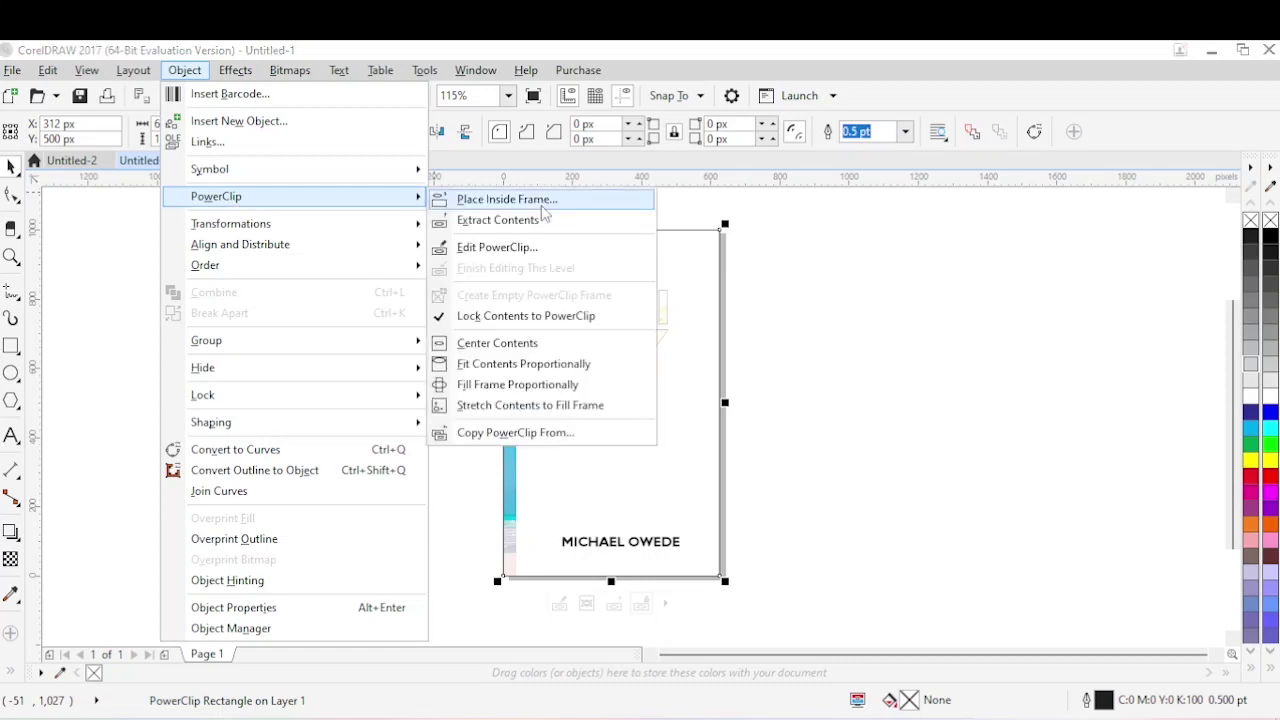
pyautogui.click(498, 248)
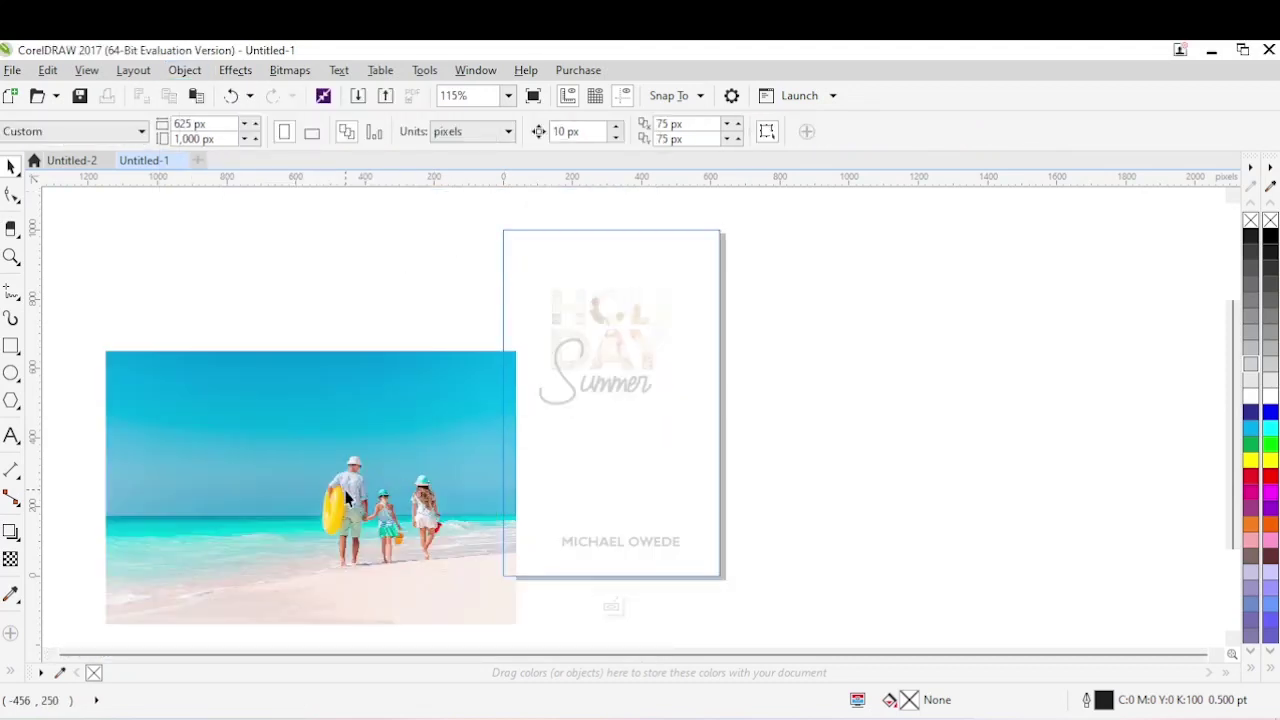
pyautogui.moveTo(367, 490); pyautogui.dragTo(558, 470)
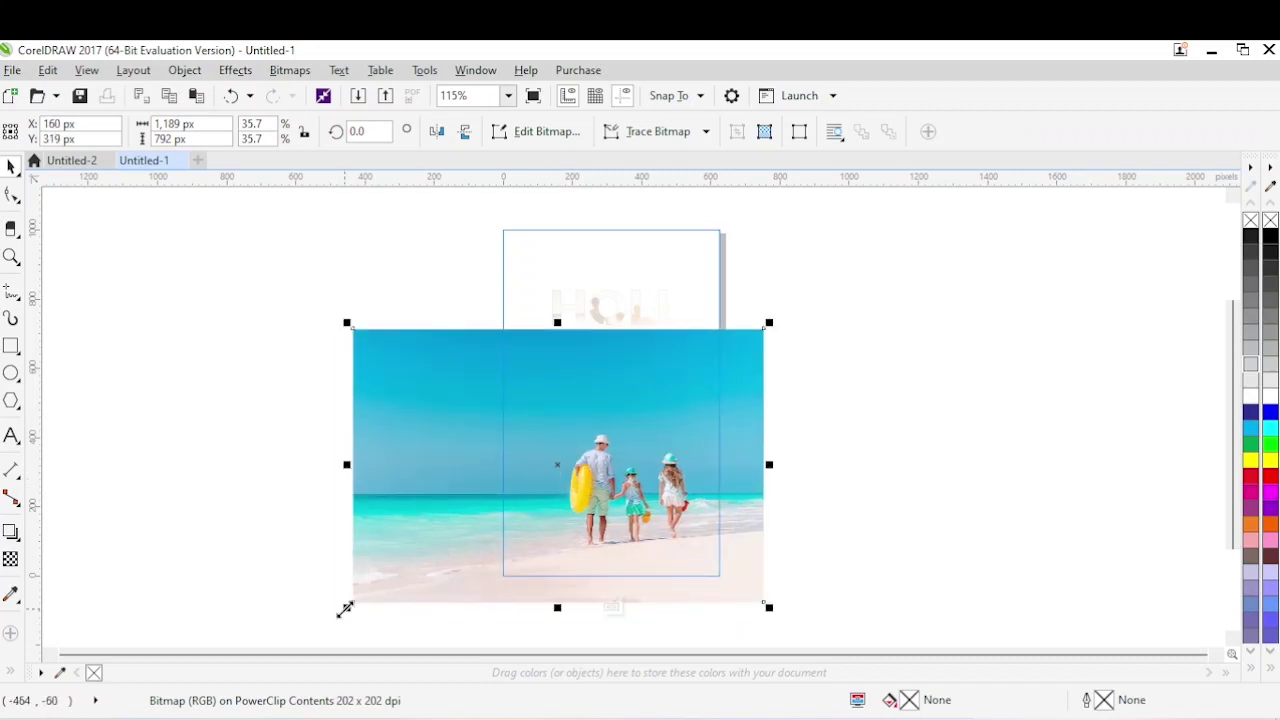
pyautogui.moveTo(347, 607); pyautogui.dragTo(440, 565)
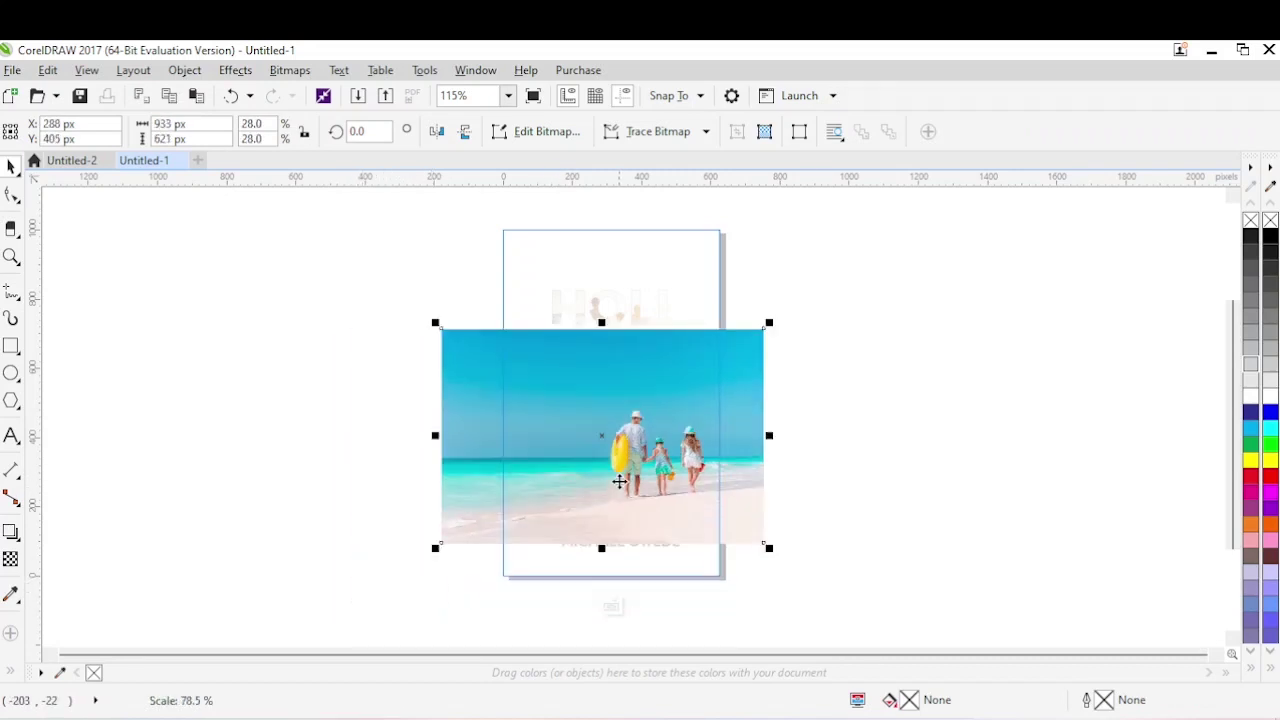
pyautogui.moveTo(622, 500); pyautogui.dragTo(623, 530)
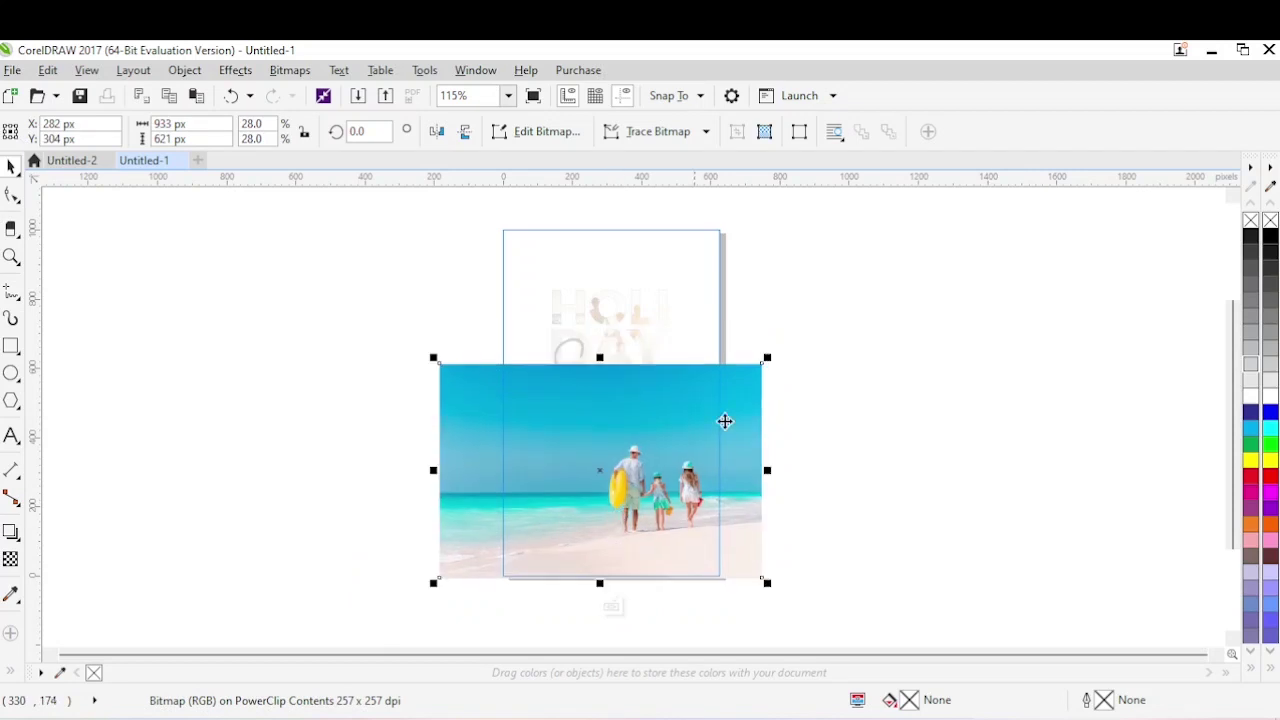
pyautogui.moveTo(766, 358); pyautogui.dragTo(786, 344)
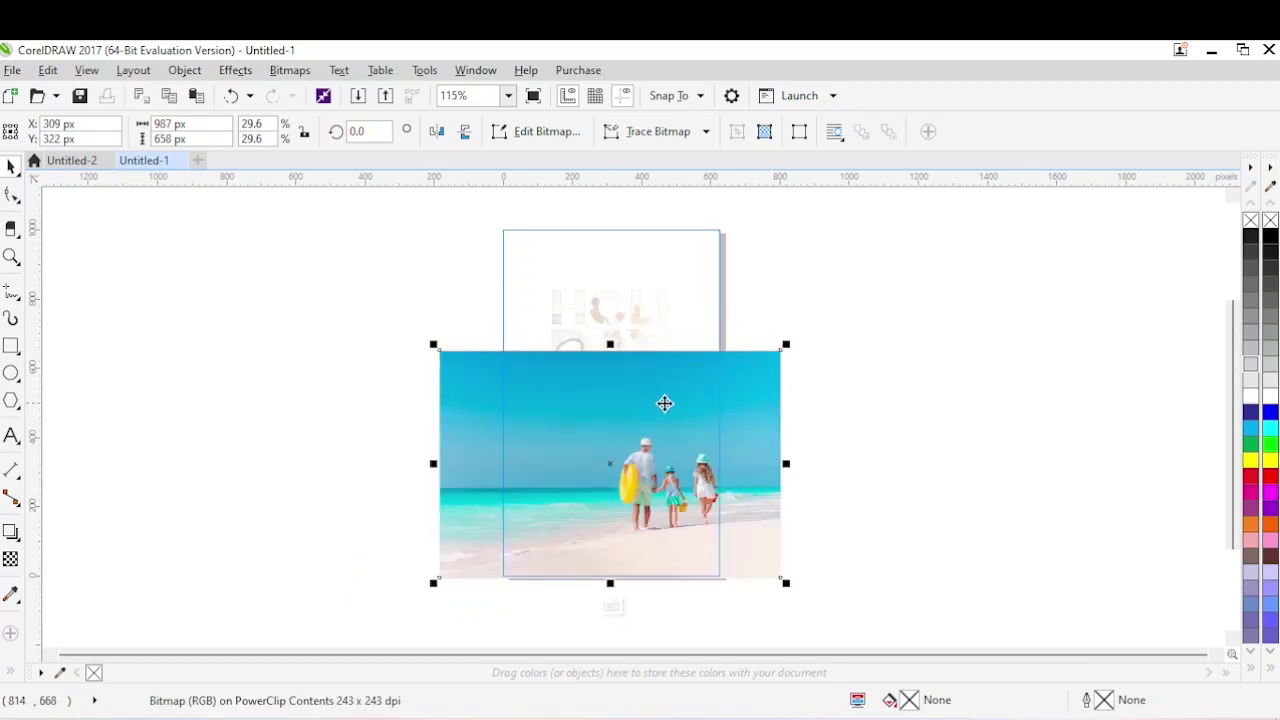
pyautogui.moveTo(433, 344); pyautogui.dragTo(428, 336)
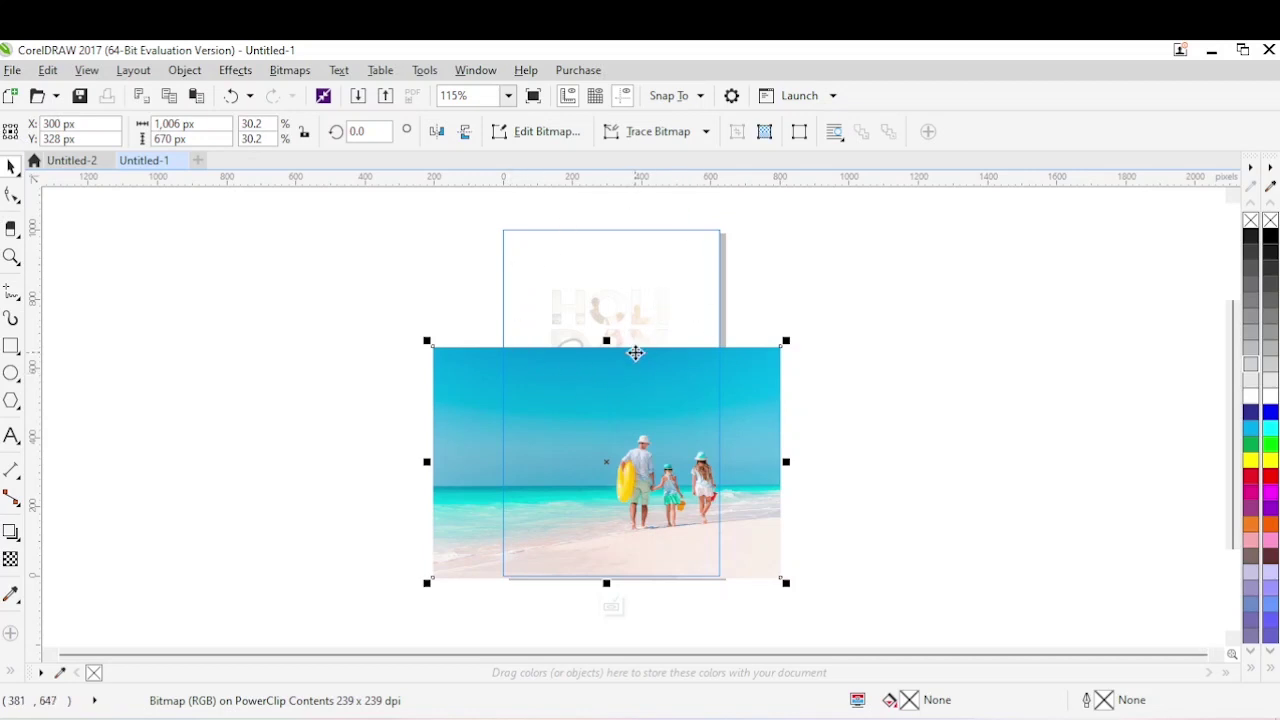
# Duplicate the blue-sky photo up to the frame's upper edge, stretch it to about 917 px tall and crop it to a 305 px sky strip
pyautogui.moveTo(645, 413); pyautogui.dragTo(626, 297)
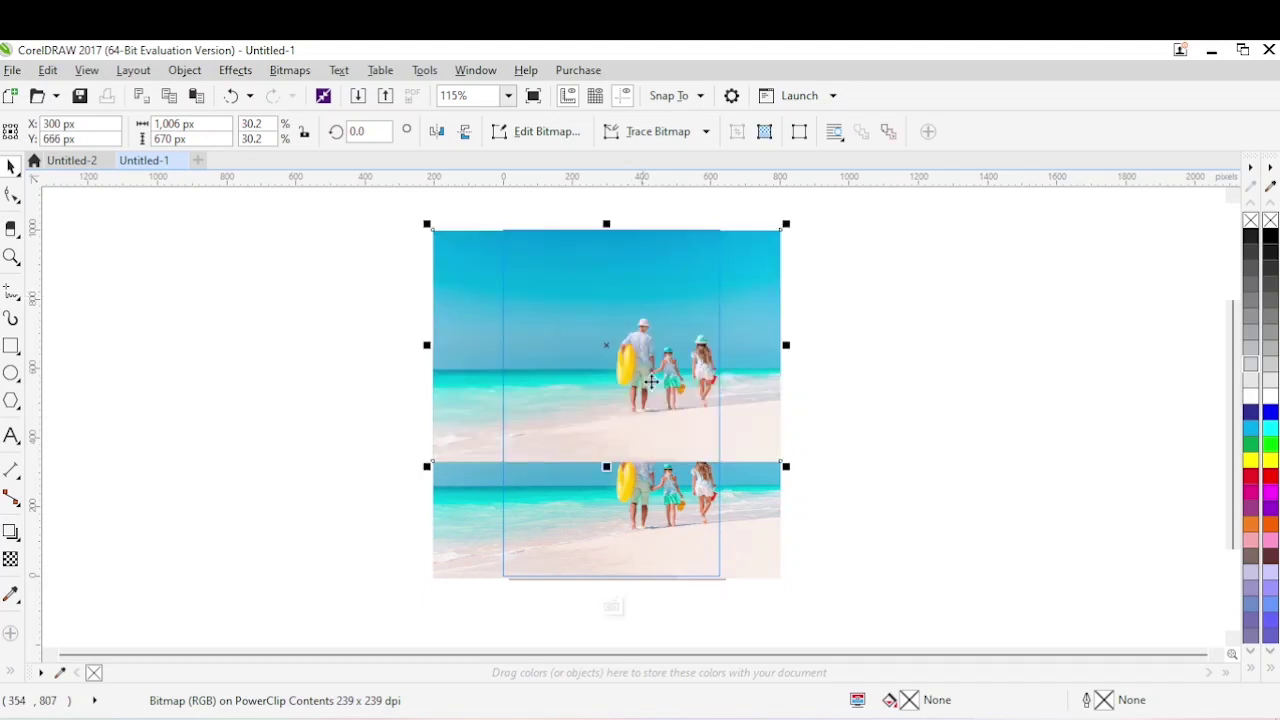
pyautogui.moveTo(606, 466); pyautogui.dragTo(606, 551)
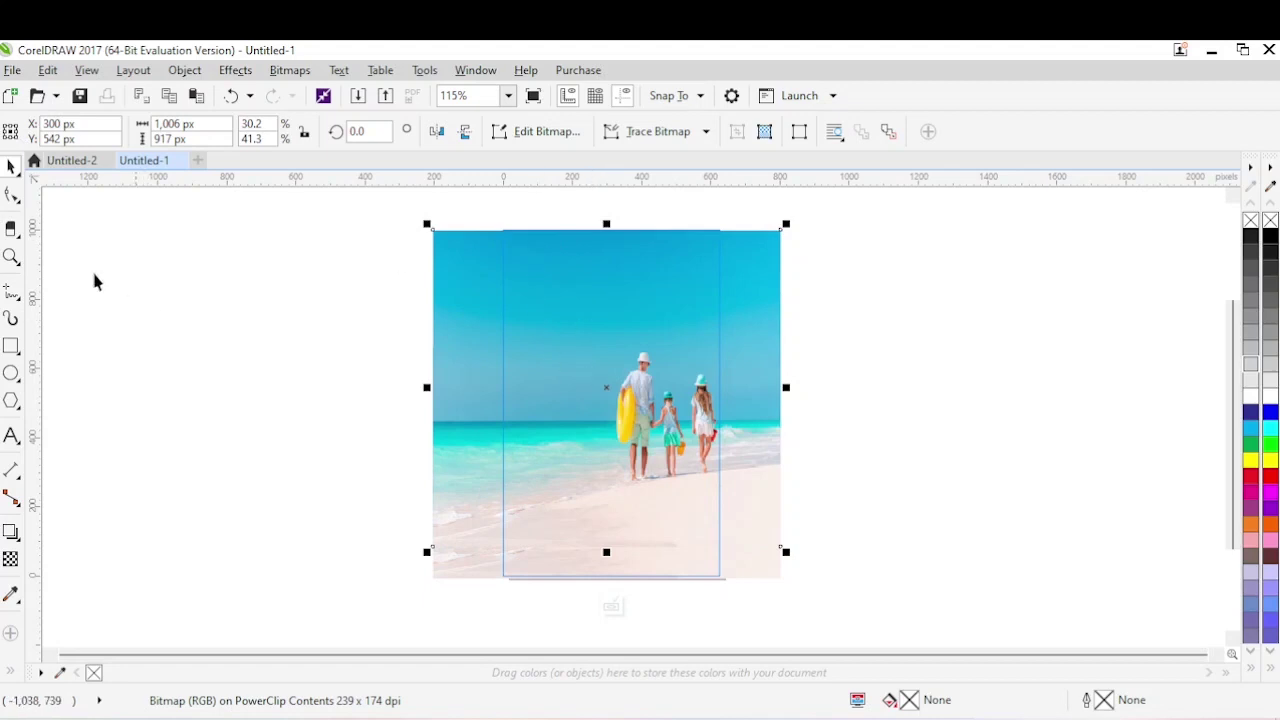
pyautogui.click(12, 195)
pyautogui.moveTo(291, 456); pyautogui.dragTo(776, 333)
pyautogui.press('space')
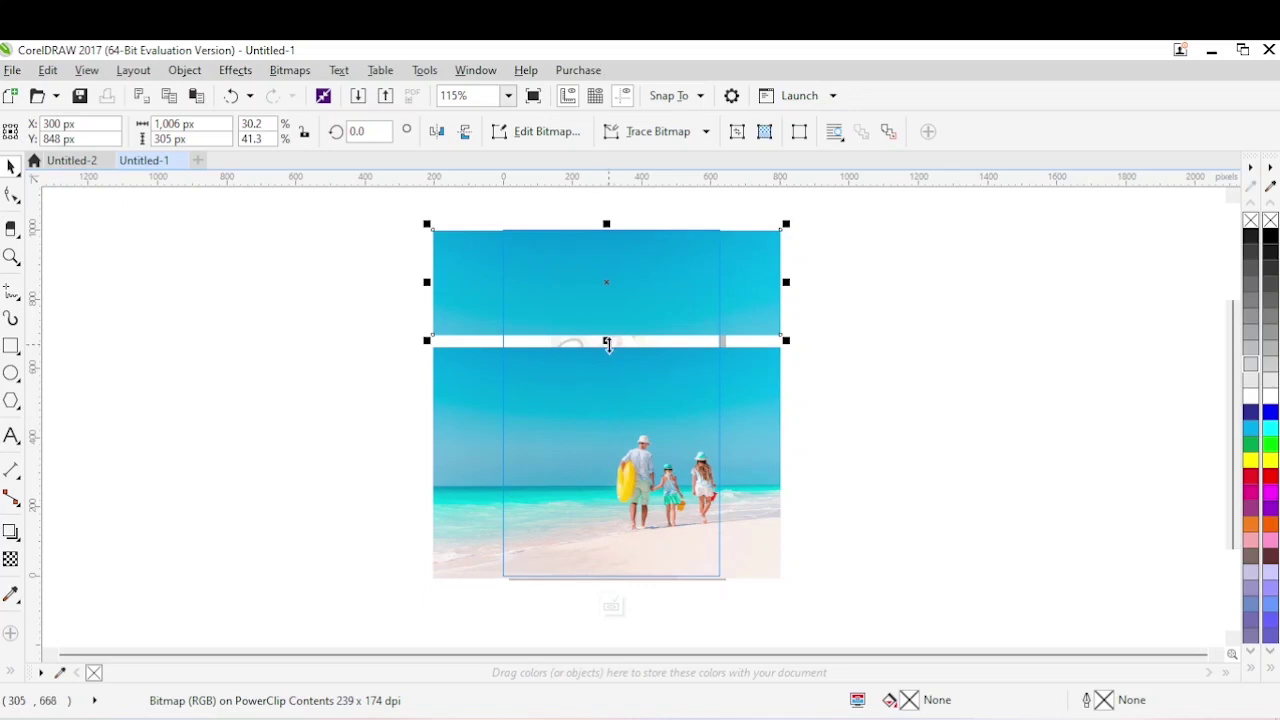
# Stretch the sky strip downward to about 463 px tall and place it behind the original beach photo
pyautogui.moveTo(606, 340); pyautogui.dragTo(604, 391)
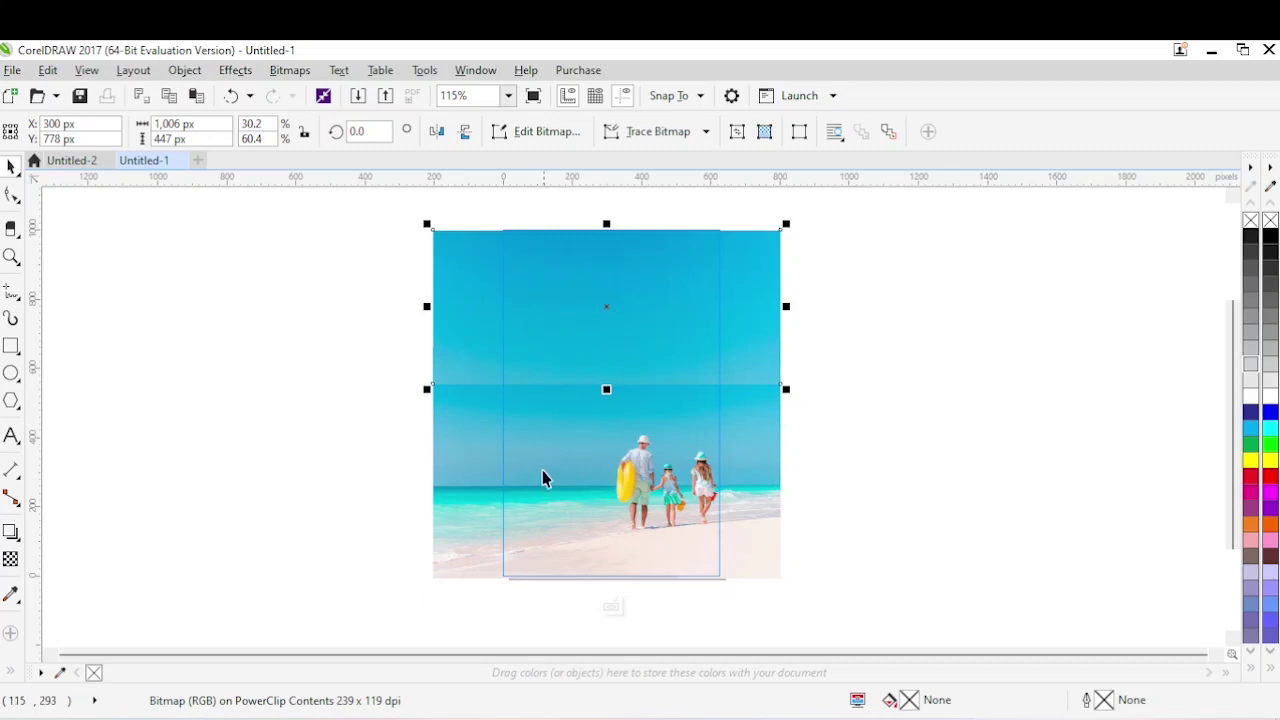
pyautogui.moveTo(606, 391); pyautogui.dragTo(606, 395)
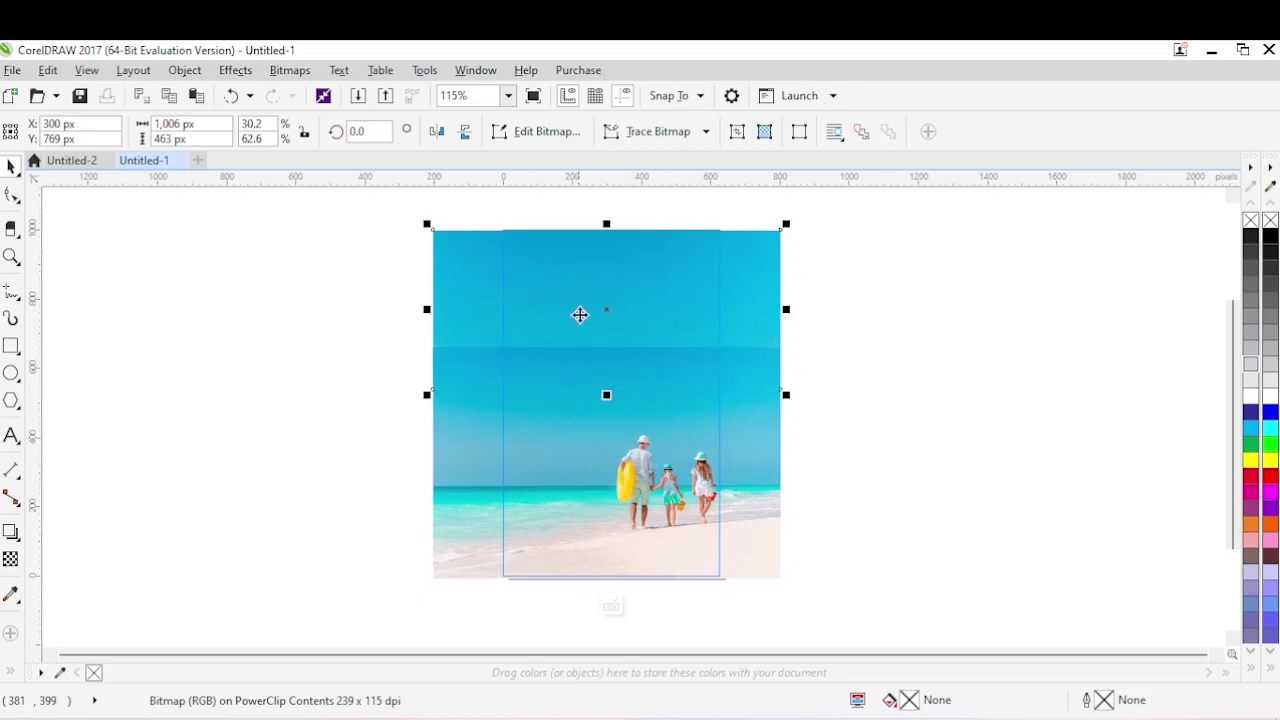
pyautogui.click(846, 374)
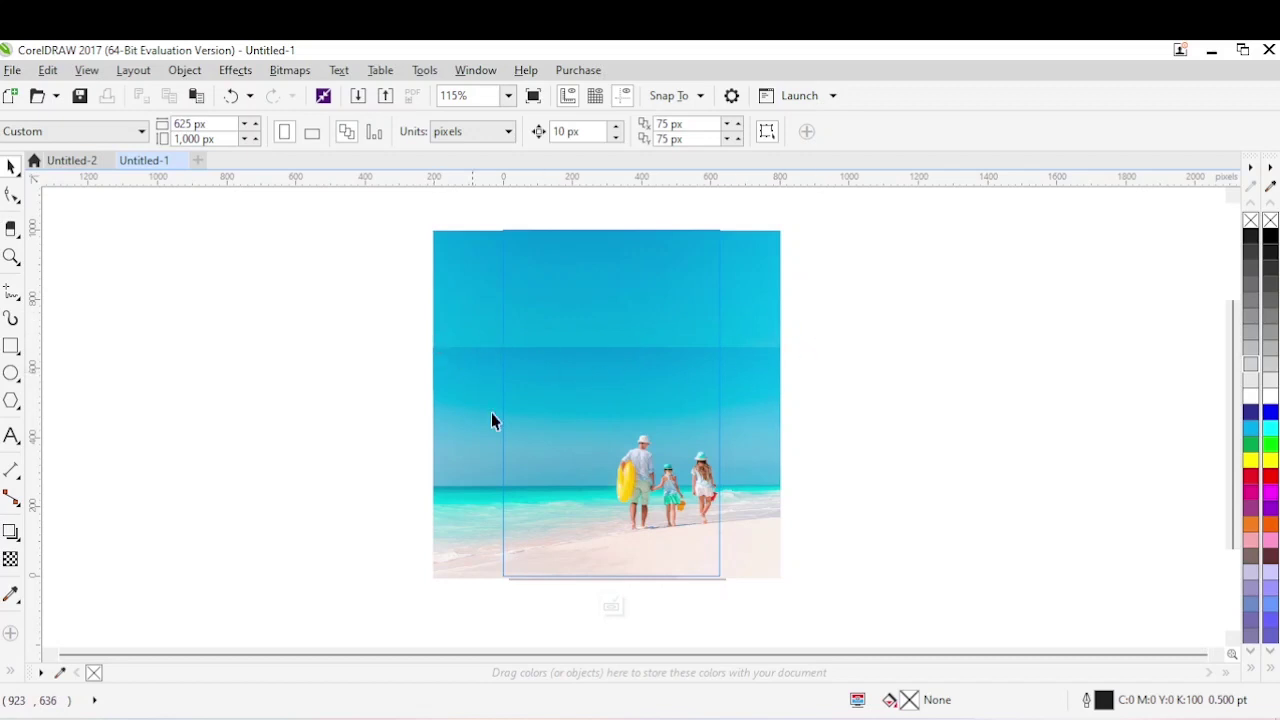
# Apply a short linear transparency at about 89° near the upper edge of the front beach photo to blend it into the sky strip
pyautogui.click(639, 513)
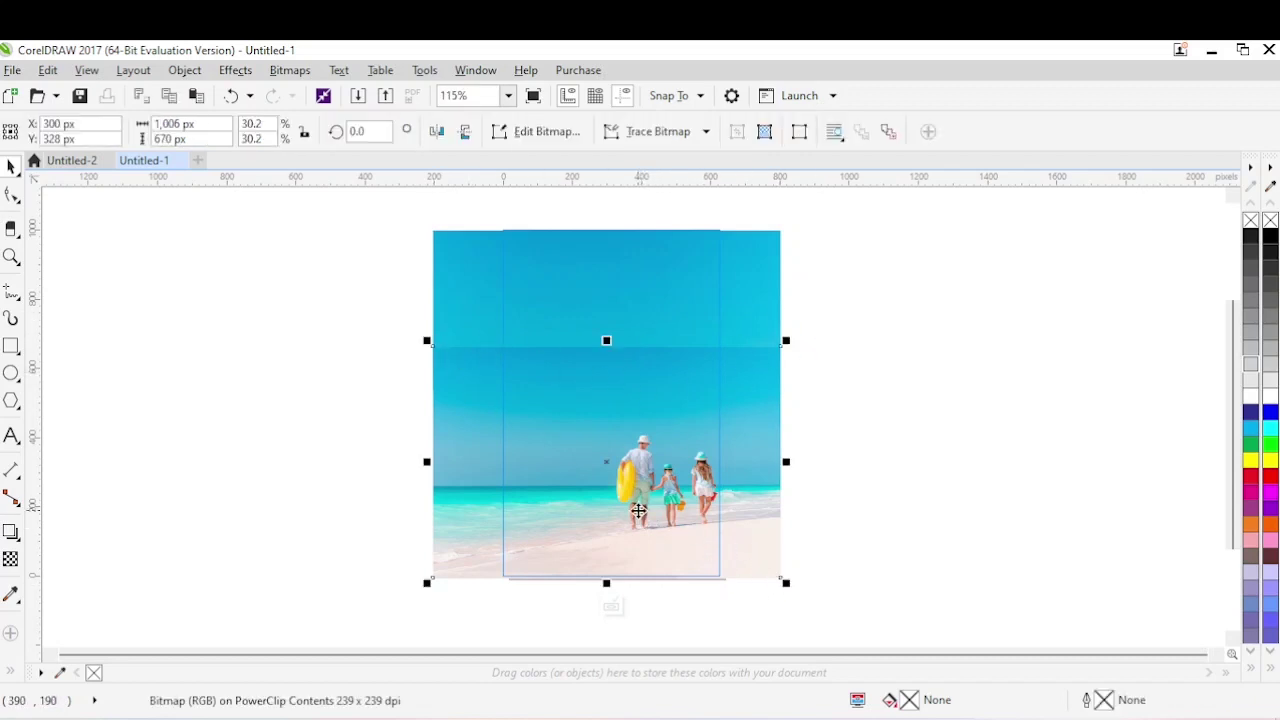
pyautogui.click(10, 560)
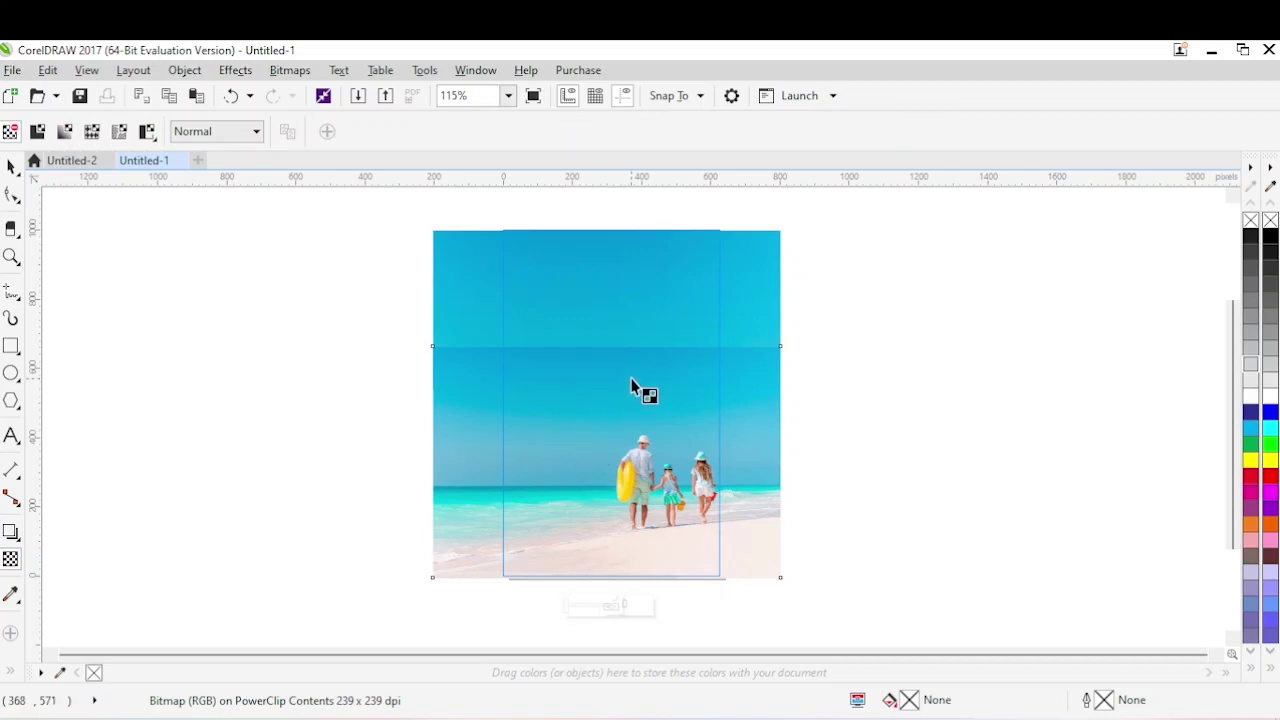
pyautogui.moveTo(631, 374)
pyautogui.mouseDown()
pyautogui.moveTo(630, 350)
pyautogui.moveTo(629, 385)
pyautogui.mouseUp()
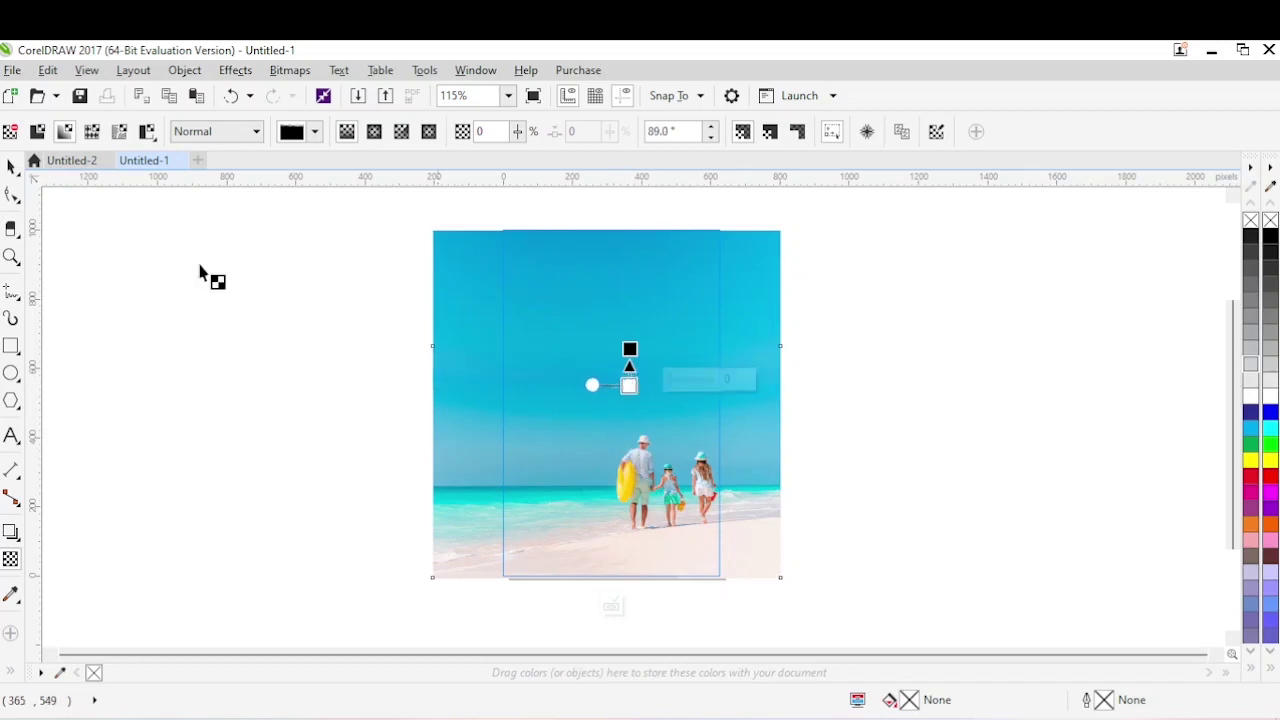
# Finish editing the background PowerClip and remove the outline from the cover rectangle
pyautogui.click(10, 167)
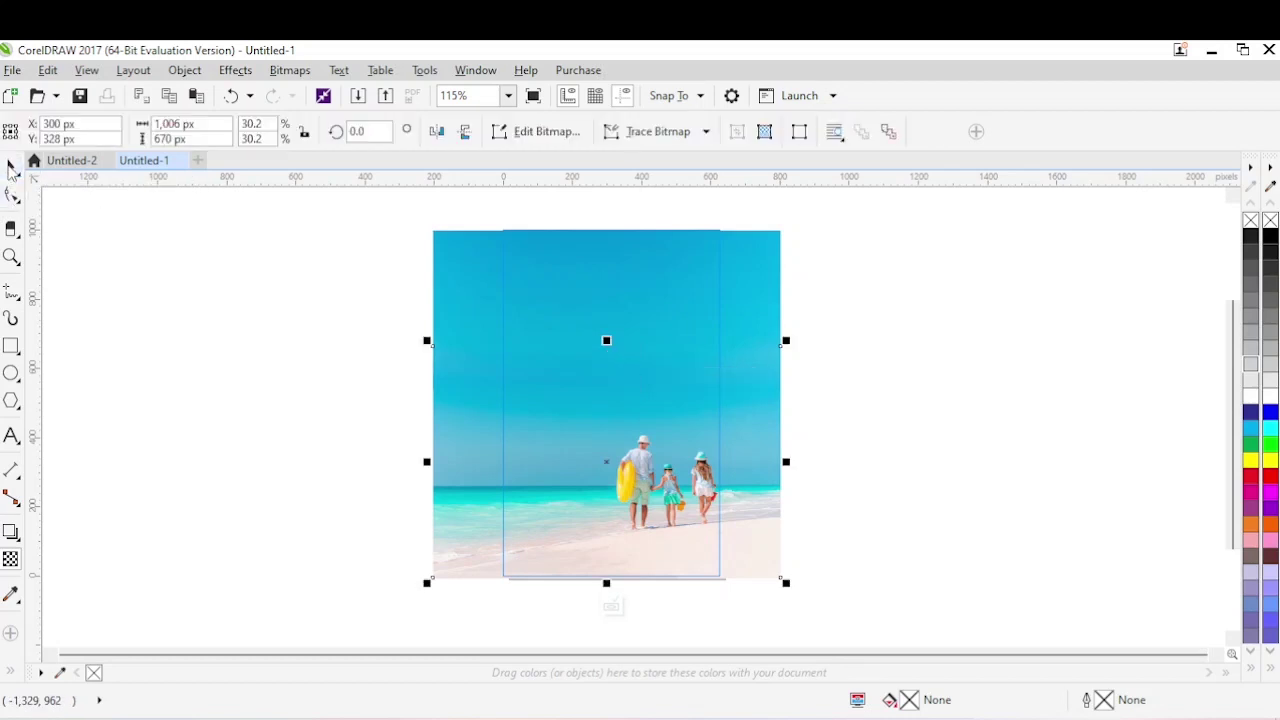
pyautogui.click(976, 480)
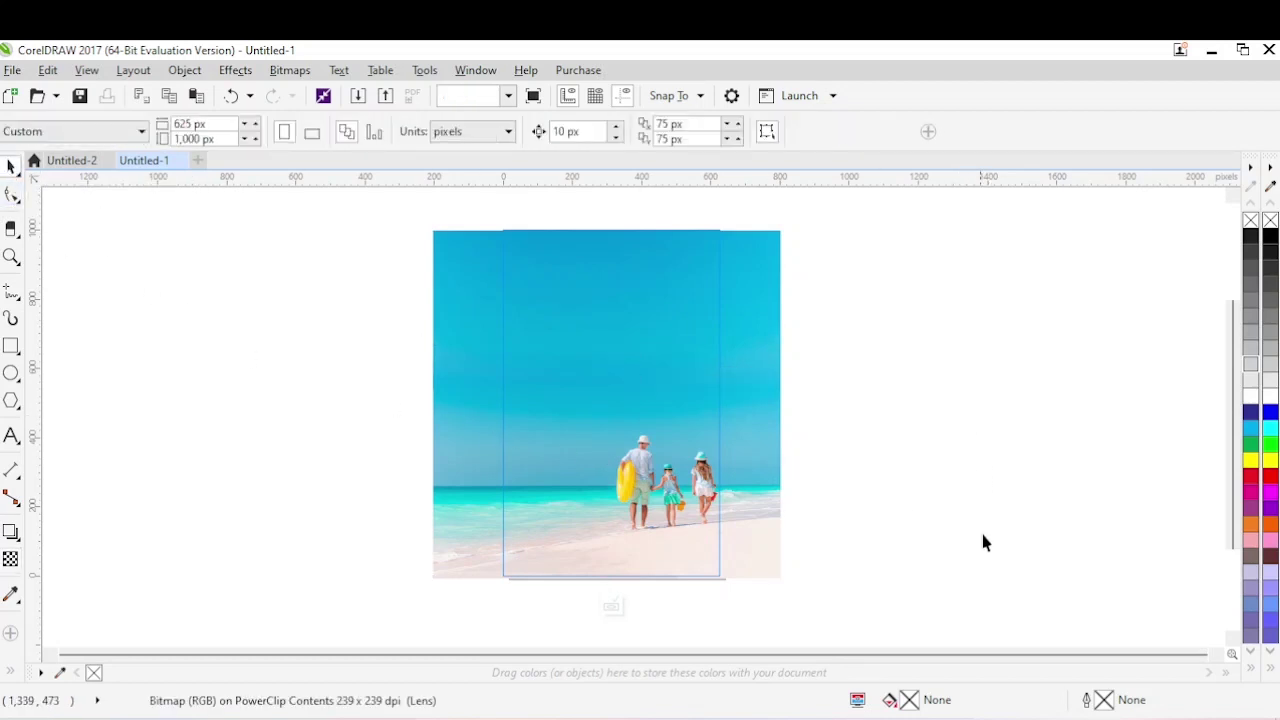
pyautogui.rightClick(649, 404)
pyautogui.click(718, 260)
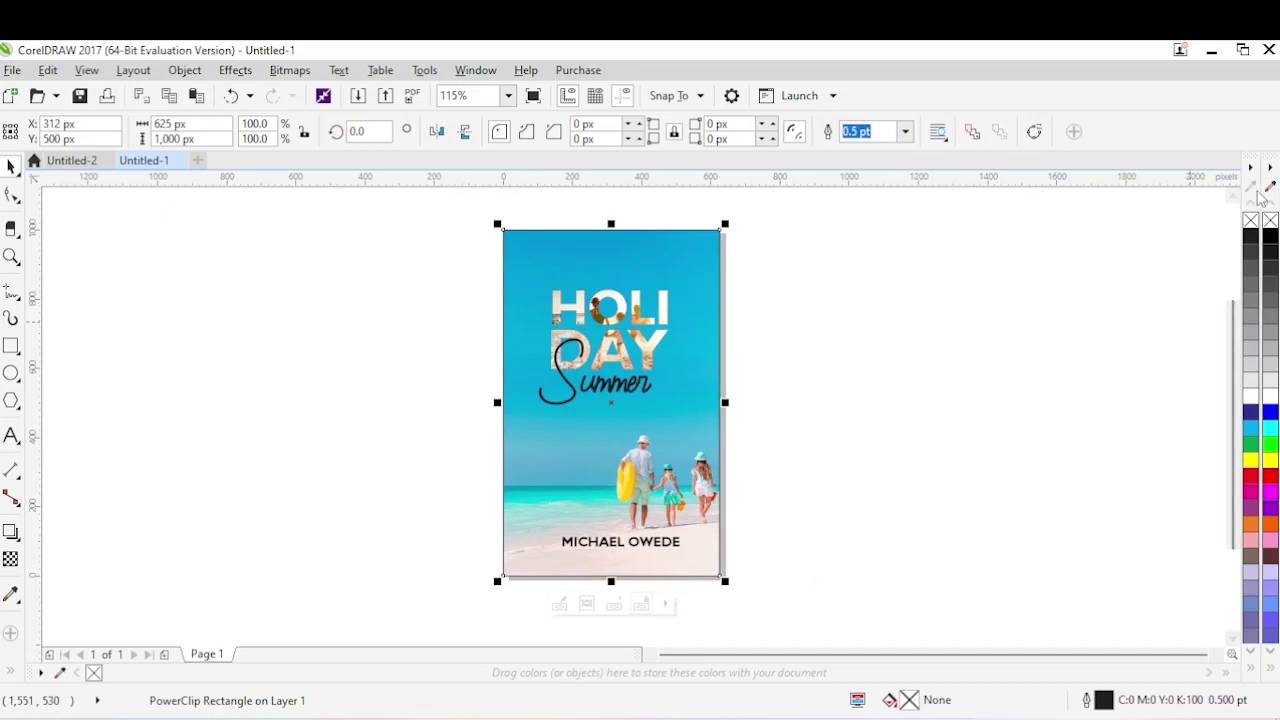
pyautogui.click(971, 327)
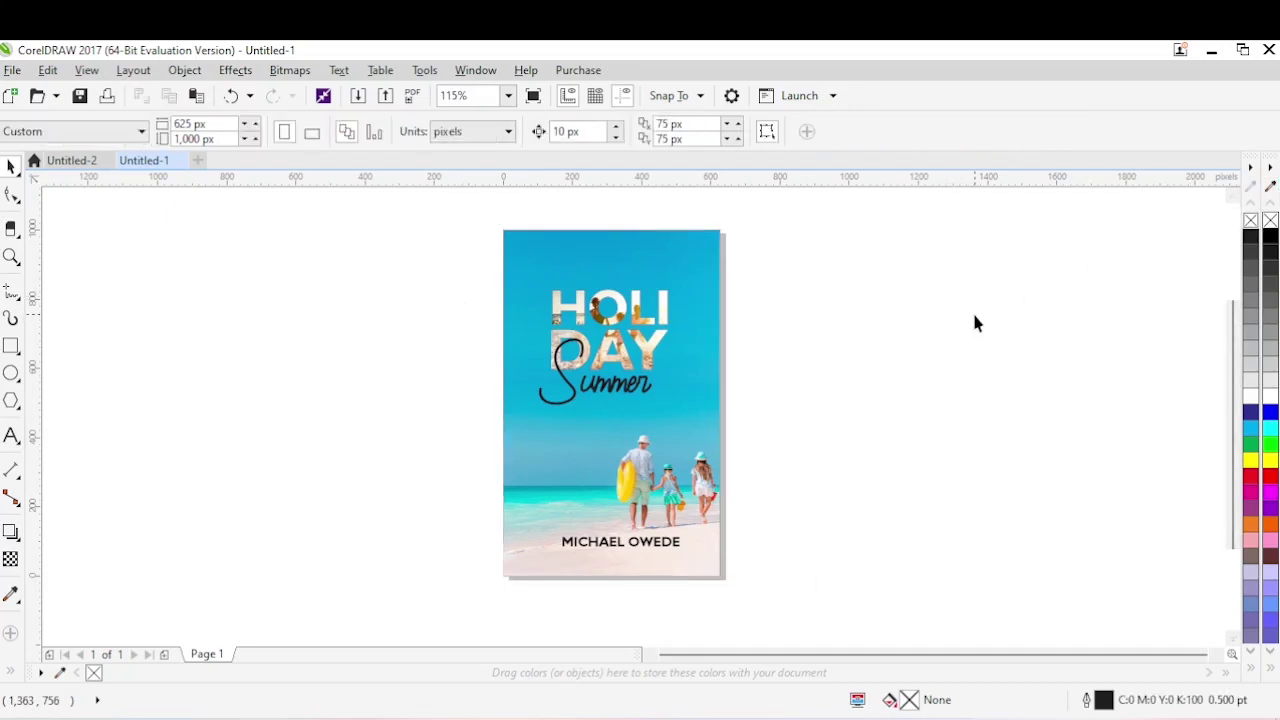
# Reopen the background PowerClip, check the beach photo inside it and finish editing
pyautogui.click(650, 458)
pyautogui.rightClick(650, 458)
pyautogui.click(725, 191)
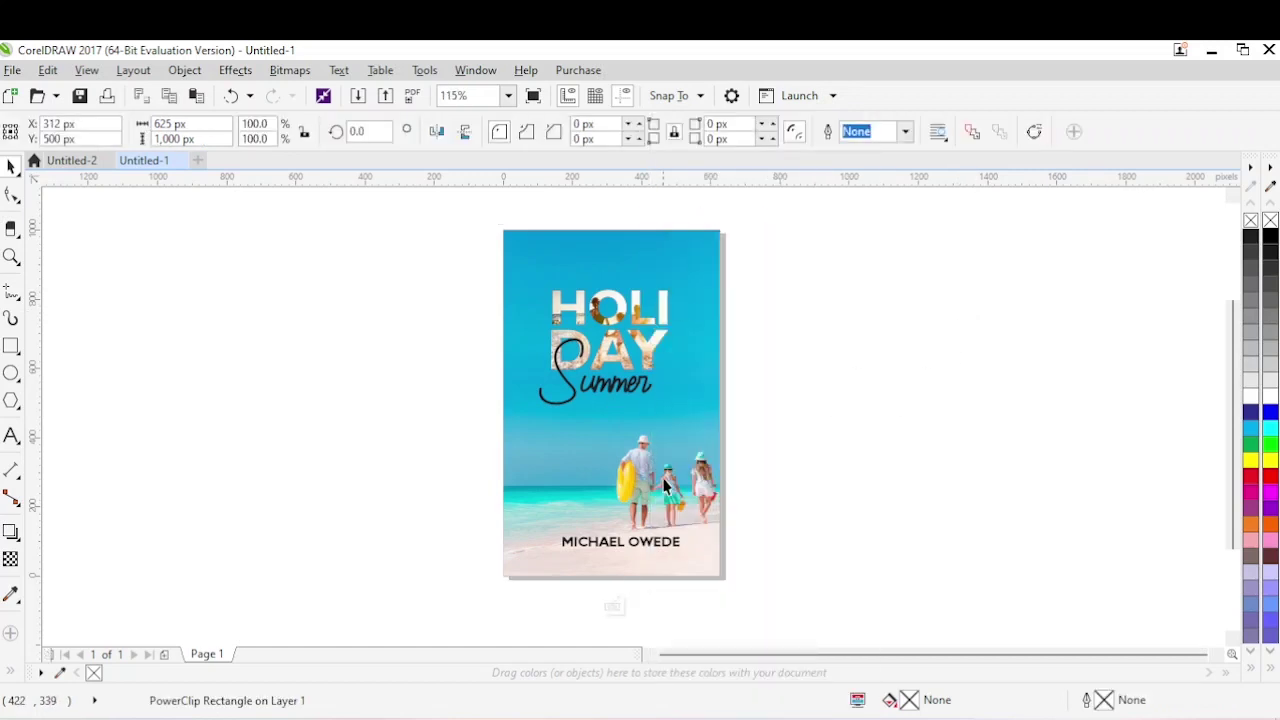
pyautogui.click(672, 536)
pyautogui.click(671, 535)
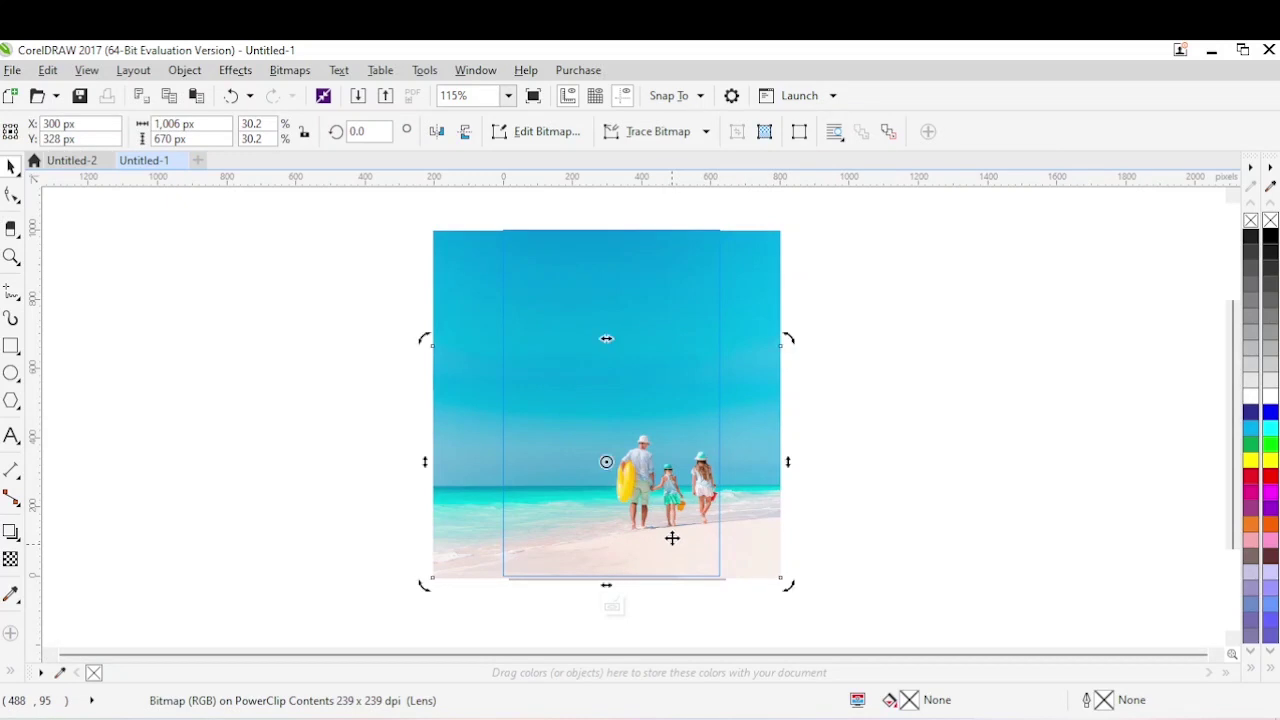
pyautogui.rightClick(664, 515)
pyautogui.click(750, 270)
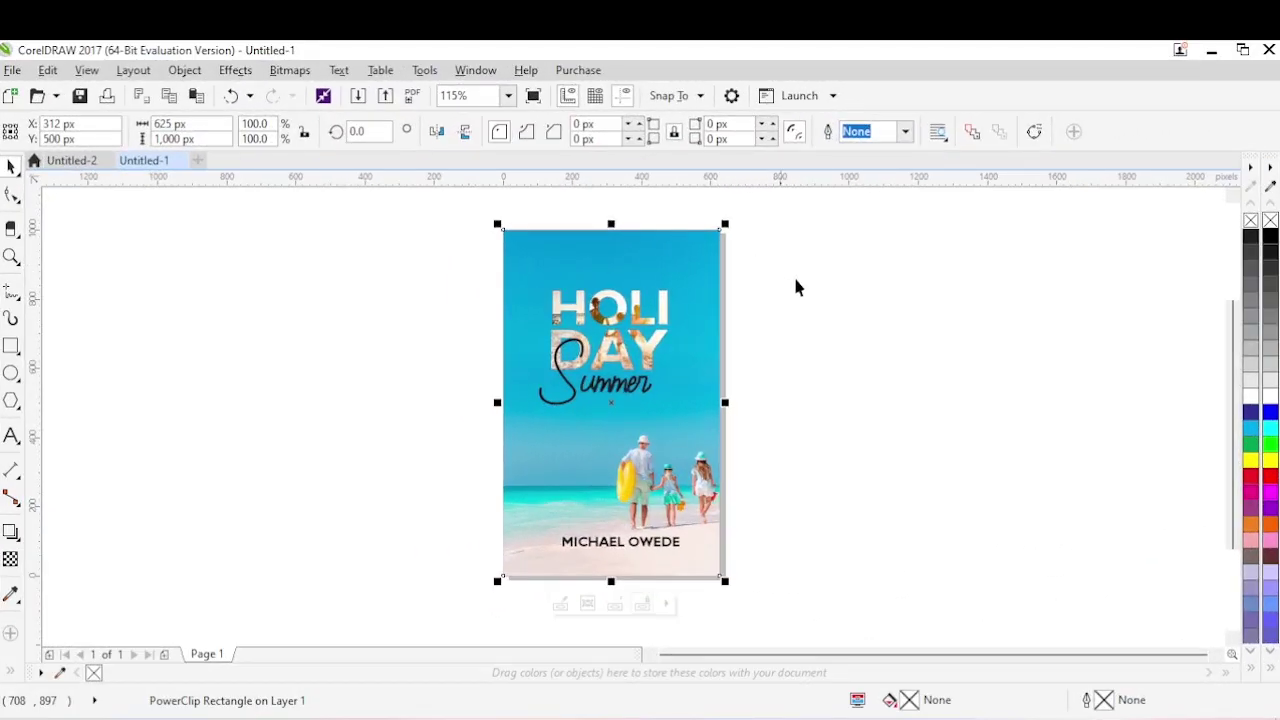
pyautogui.click(846, 398)
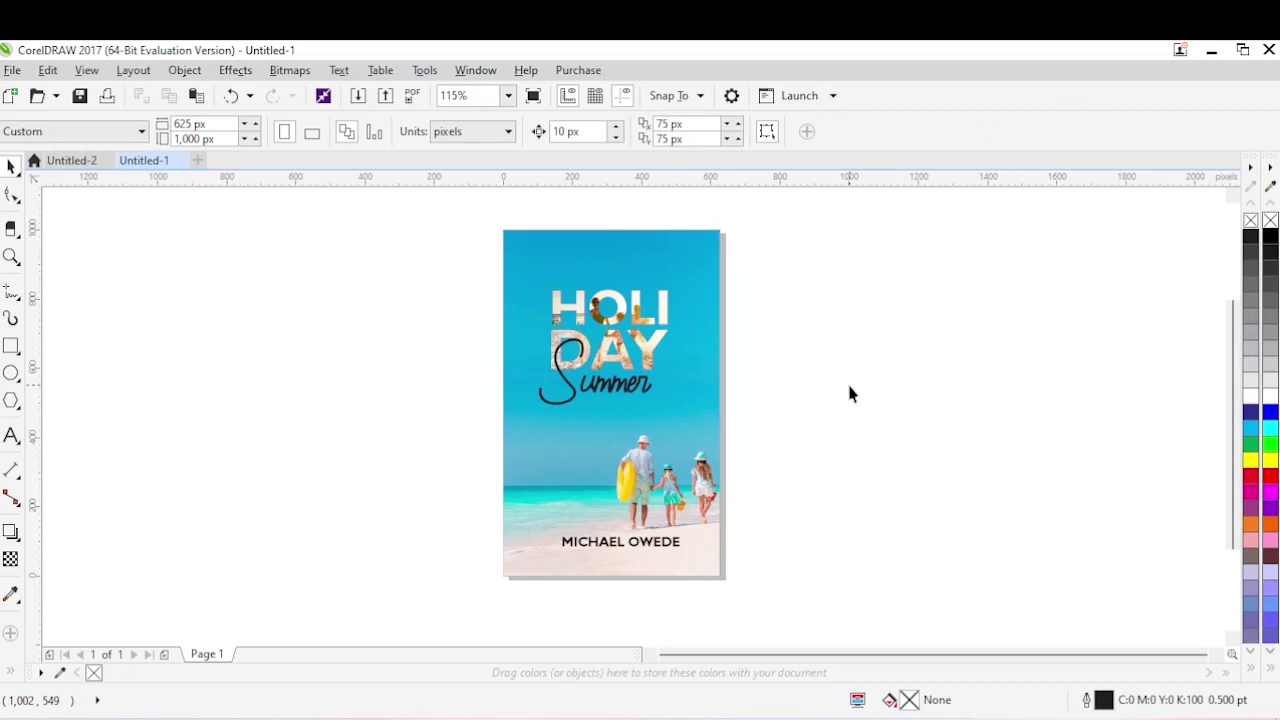
# Draw a stray line about 144 px long outside the page, select everything including it, and delete the line
pyautogui.hotkey('ctrl', 'a')
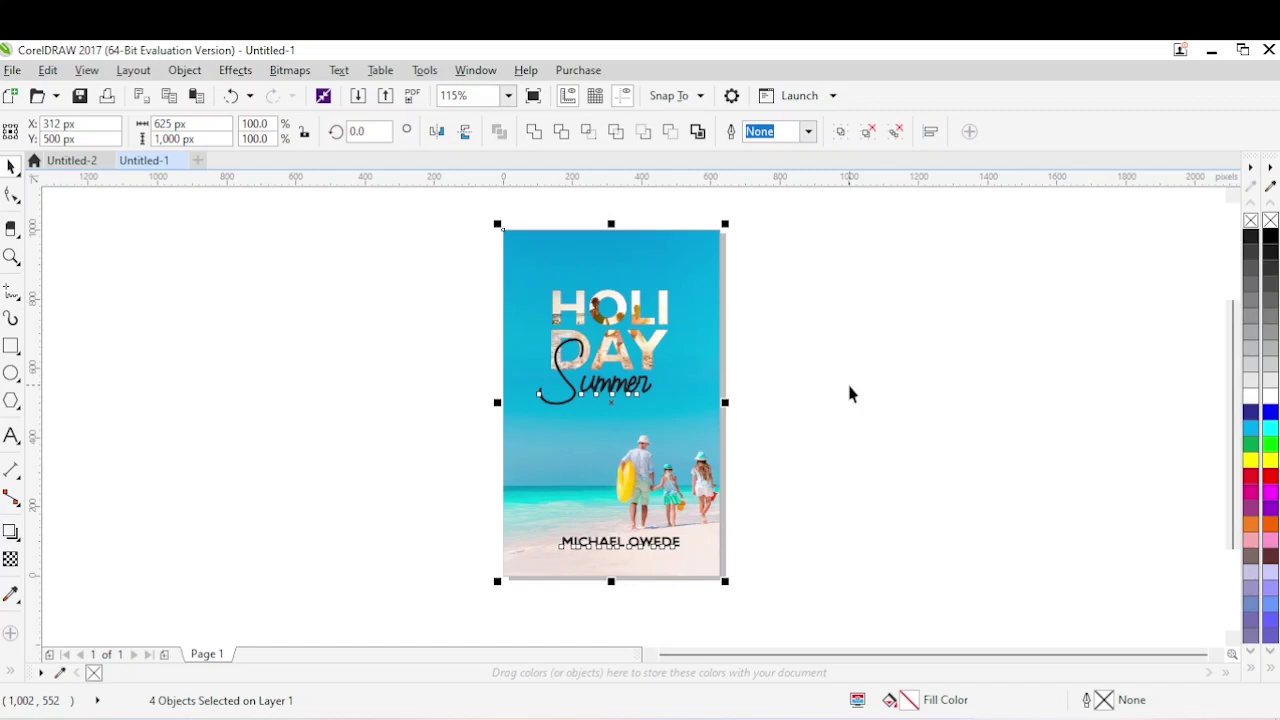
pyautogui.click(840, 384)
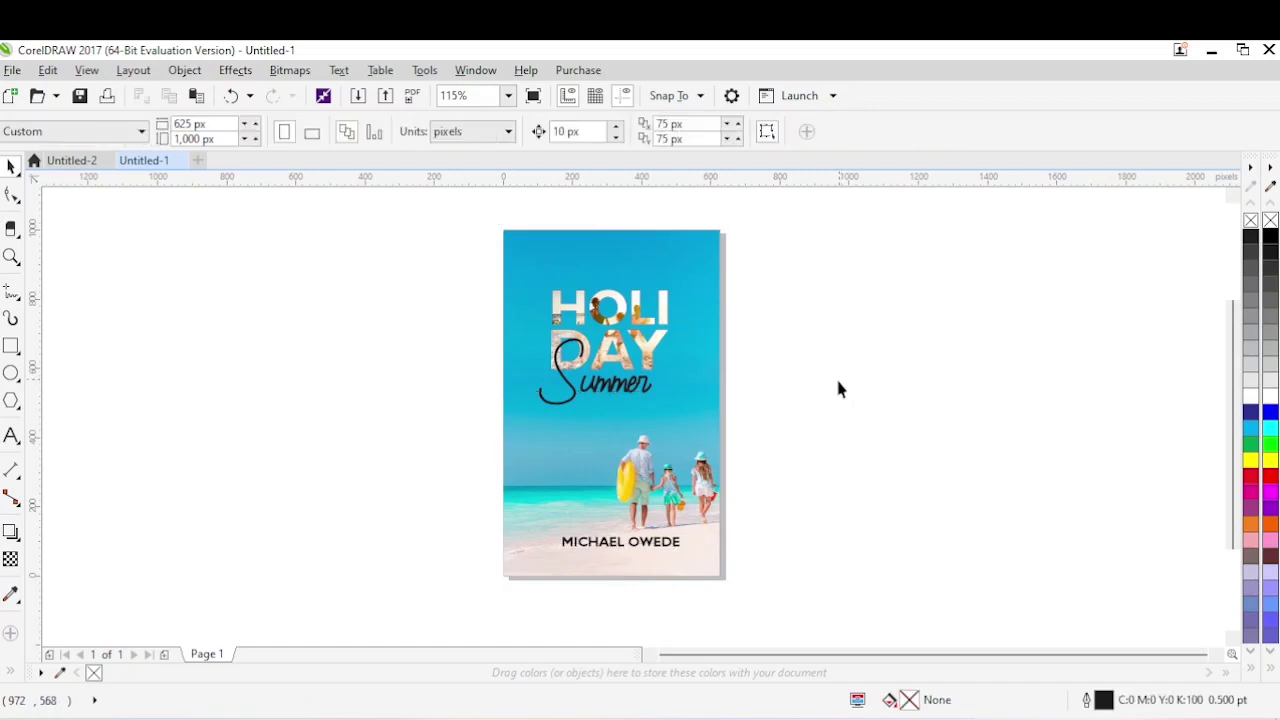
pyautogui.click(11, 291)
pyautogui.click(245, 328)
pyautogui.click(302, 337)
pyautogui.press('space')
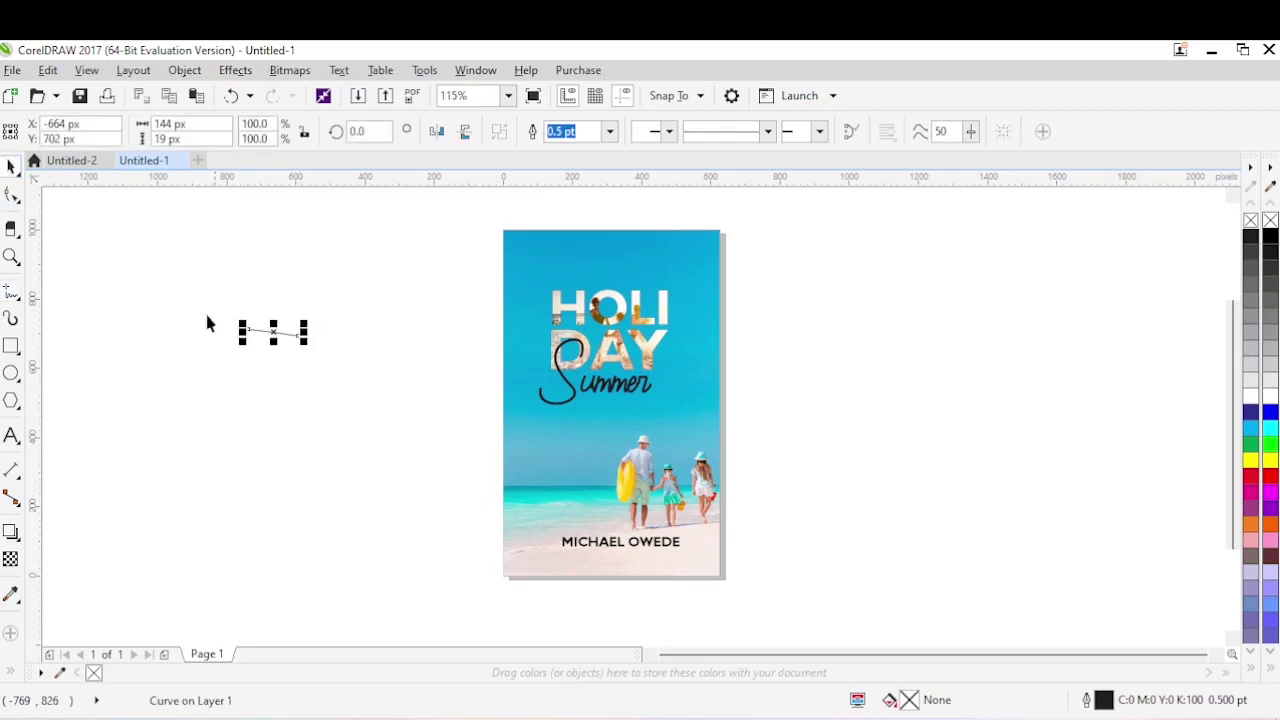
pyautogui.click(982, 350)
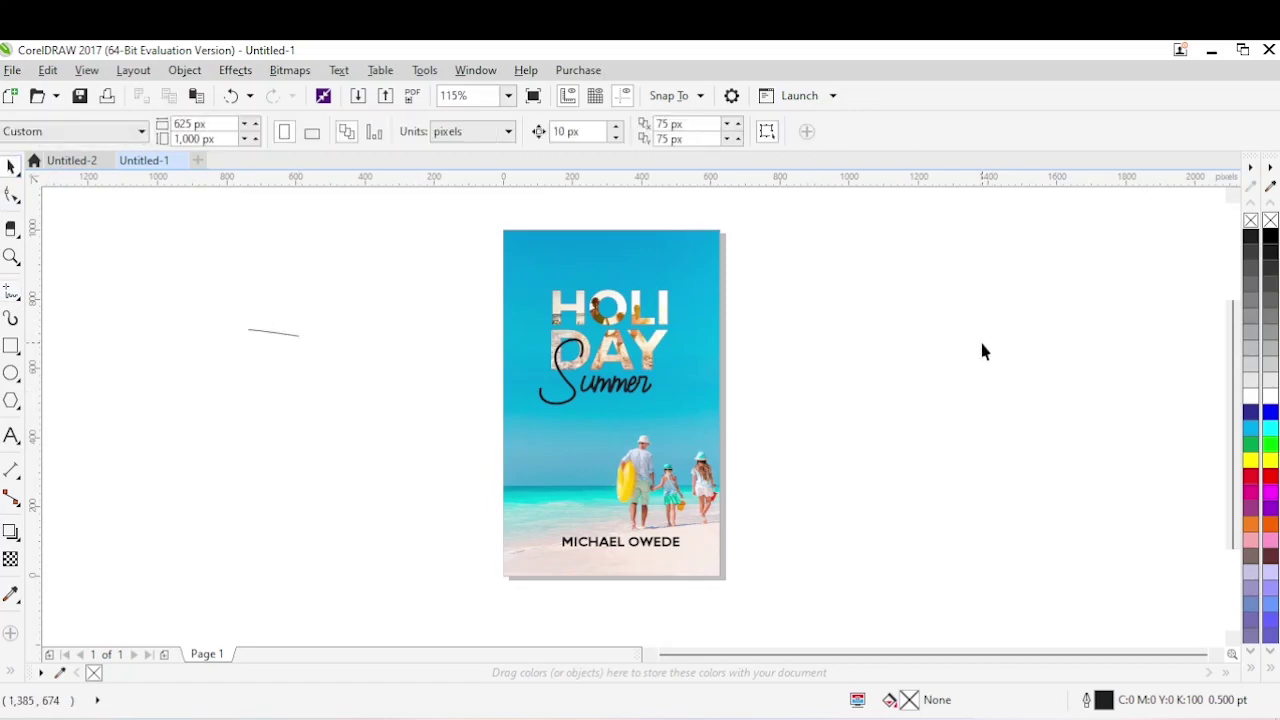
pyautogui.hotkey('ctrl', 'a')
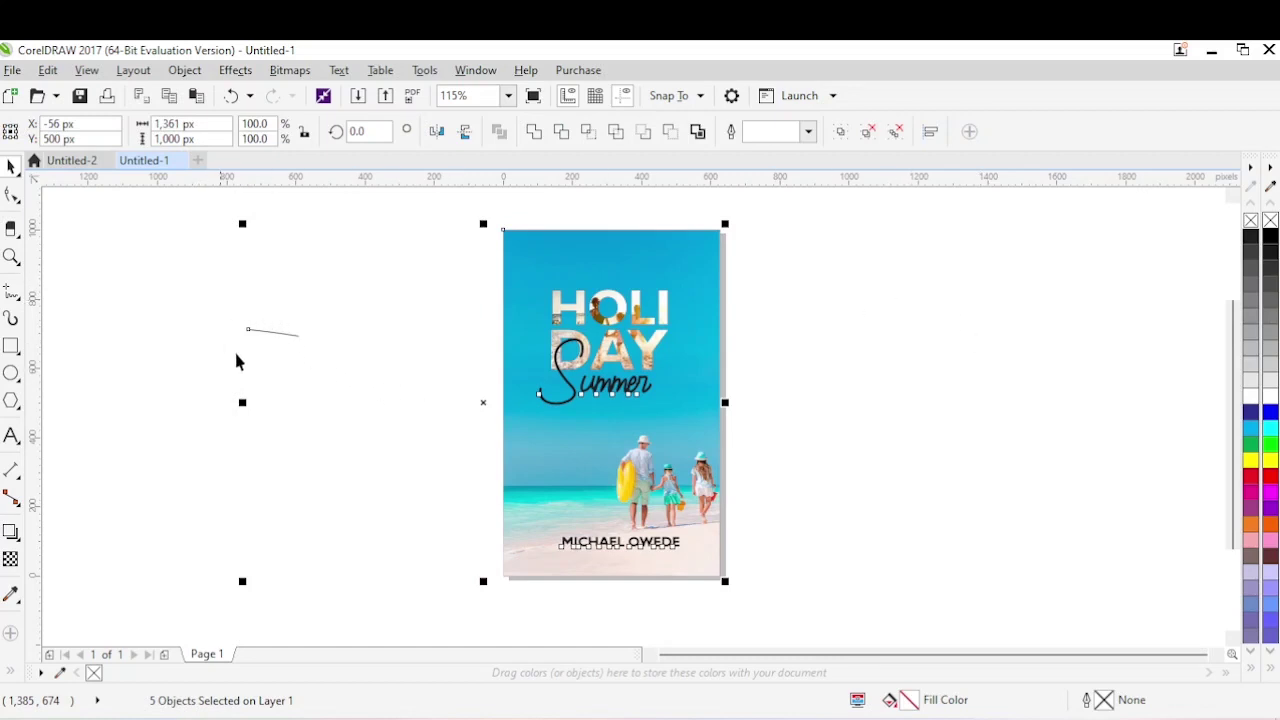
pyautogui.click(201, 300)
pyautogui.moveTo(201, 300); pyautogui.dragTo(333, 380)
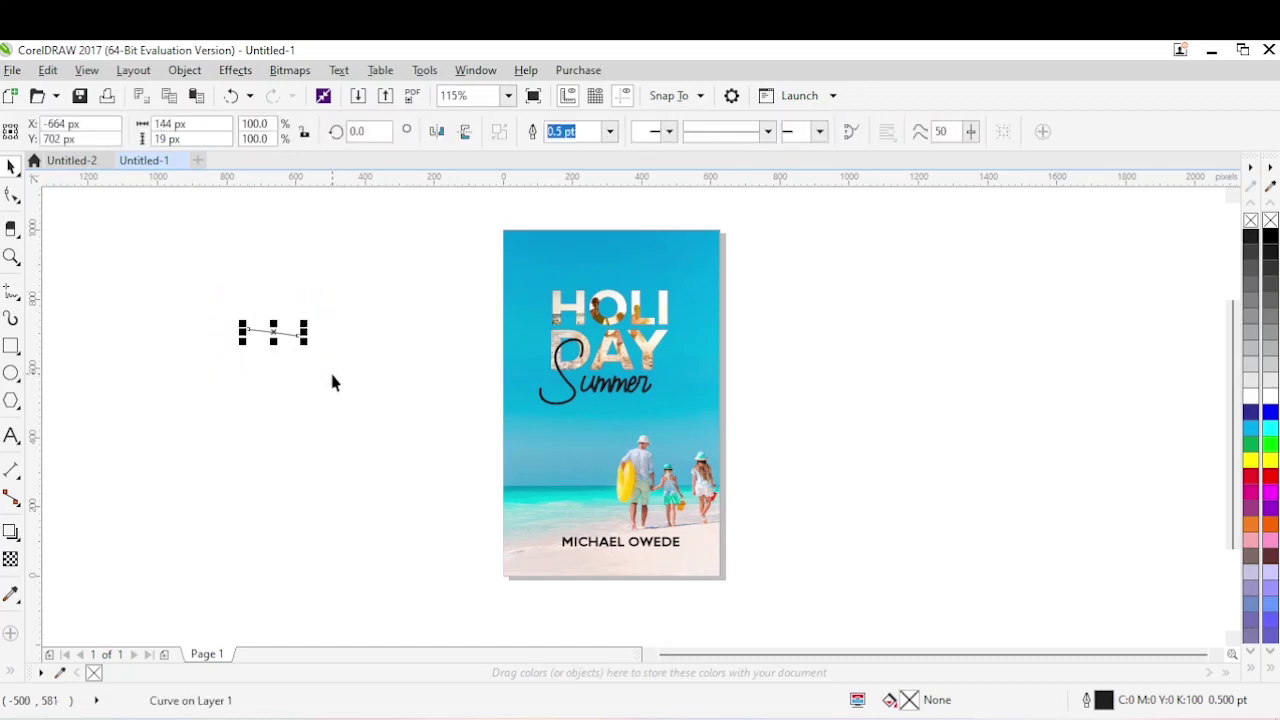
pyautogui.press('Delete')
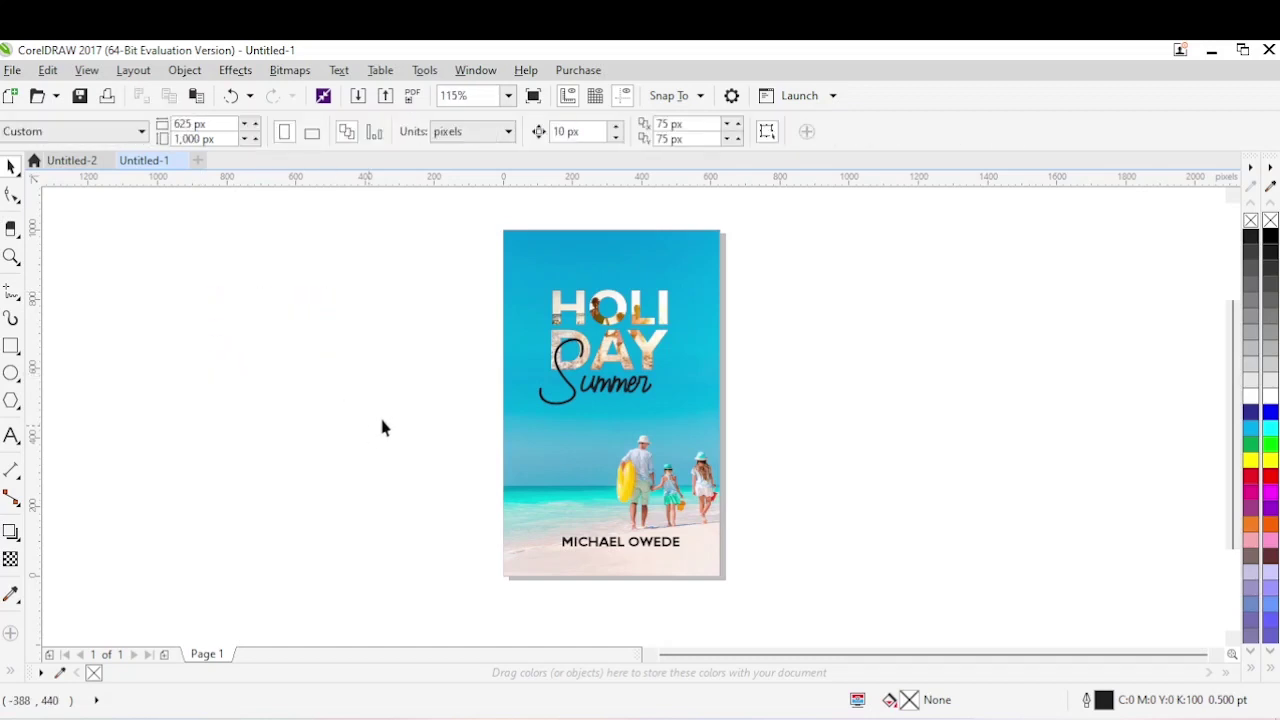
# Select all the cover objects on the page and start exporting them under the file name "KDP Cover"
pyautogui.moveTo(470, 209); pyautogui.dragTo(752, 604)
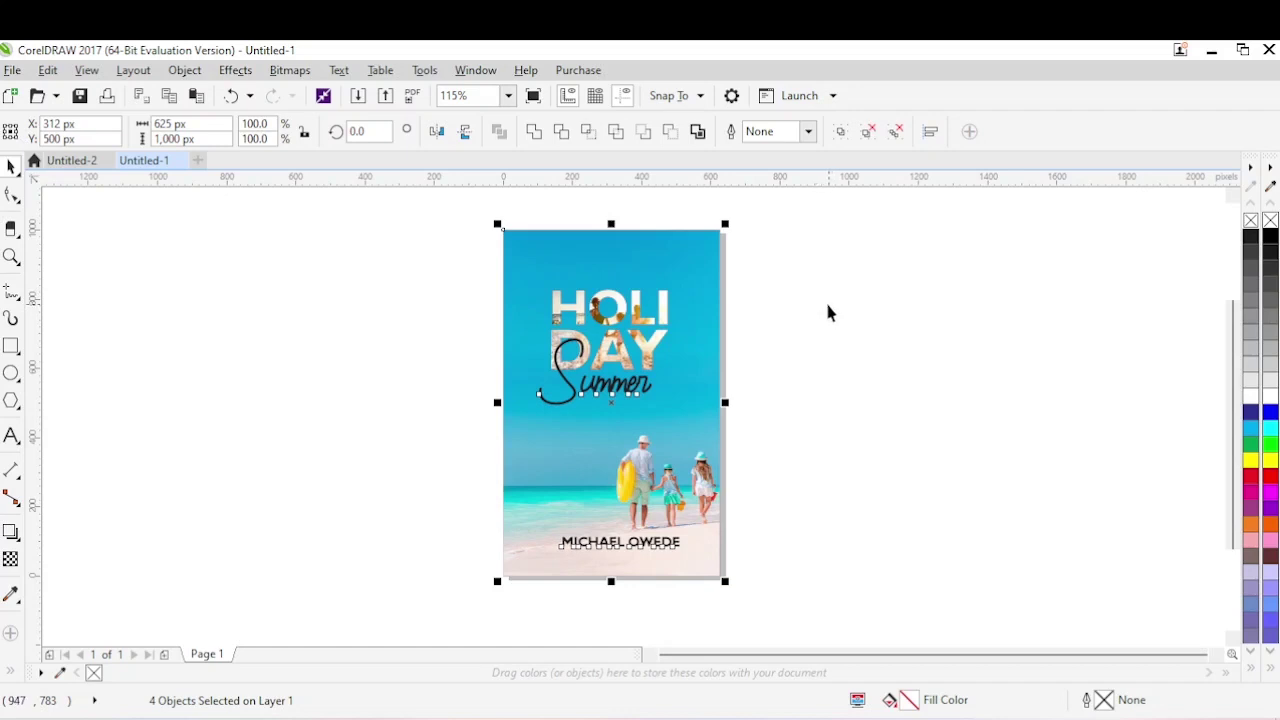
pyautogui.moveTo(470, 212); pyautogui.dragTo(845, 598)
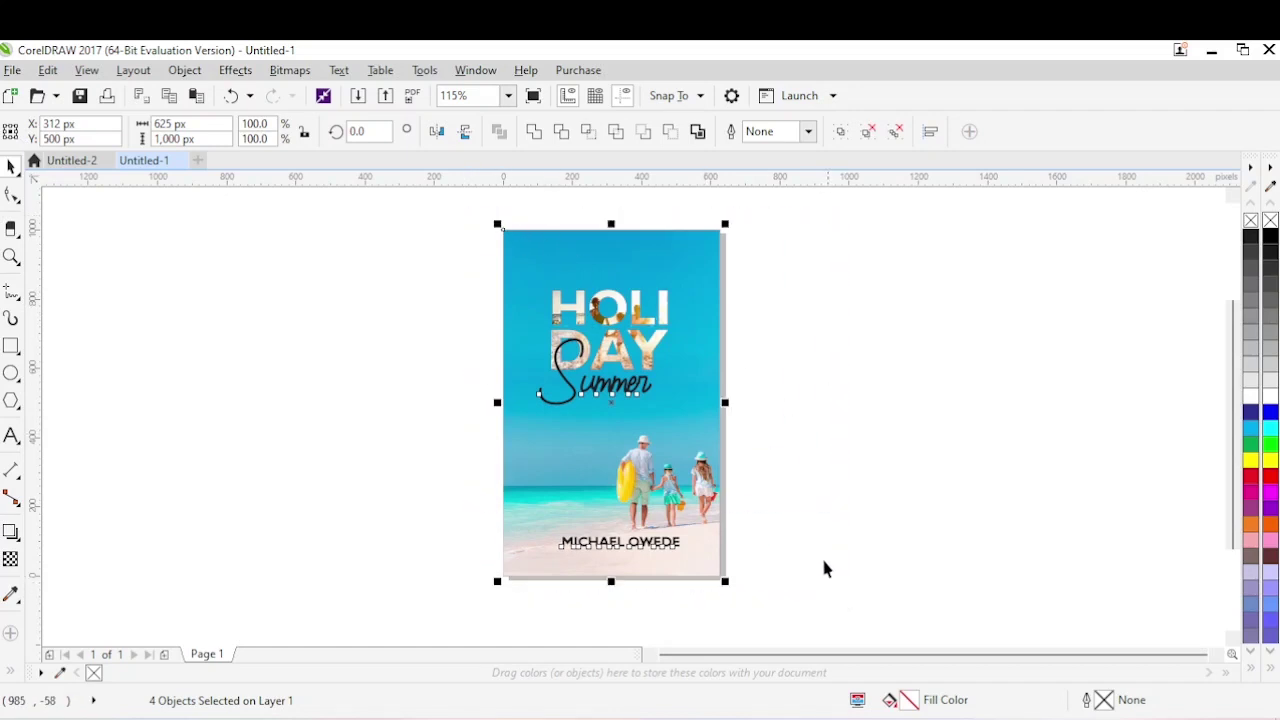
pyautogui.click(386, 96)
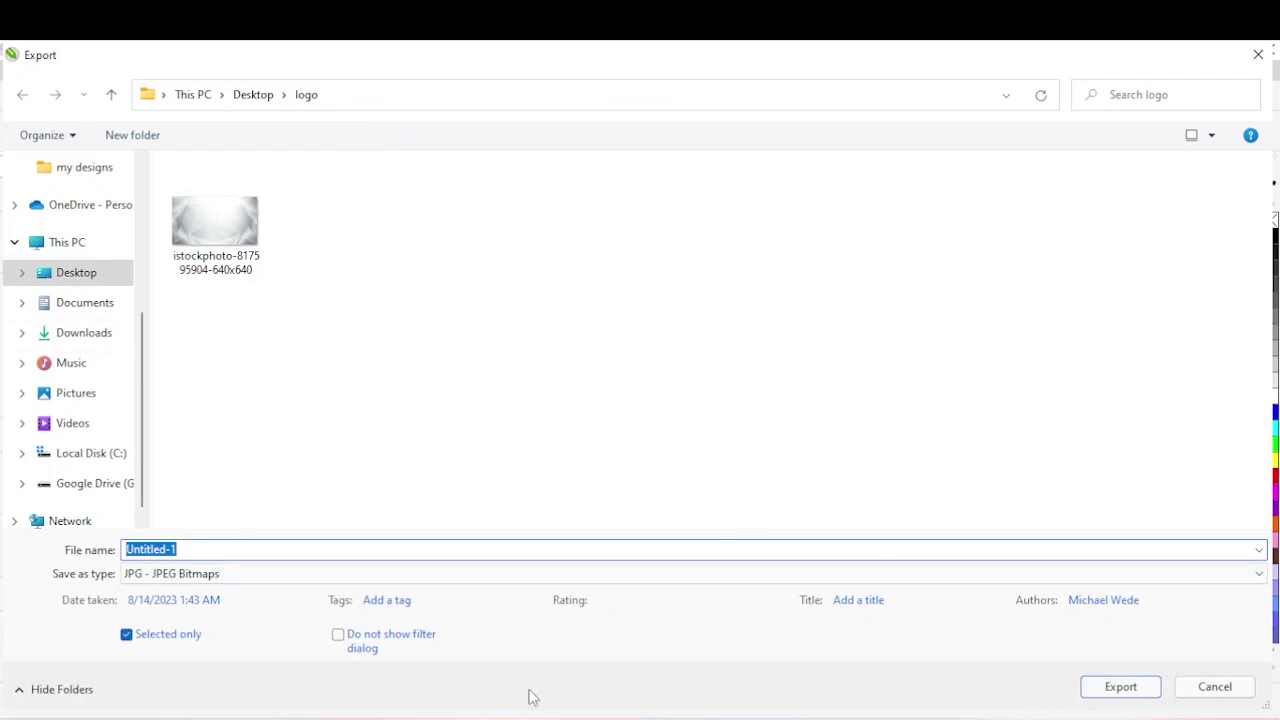
pyautogui.click(203, 548)
pyautogui.moveTo(203, 548); pyautogui.dragTo(128, 549)
pyautogui.write('KDS')
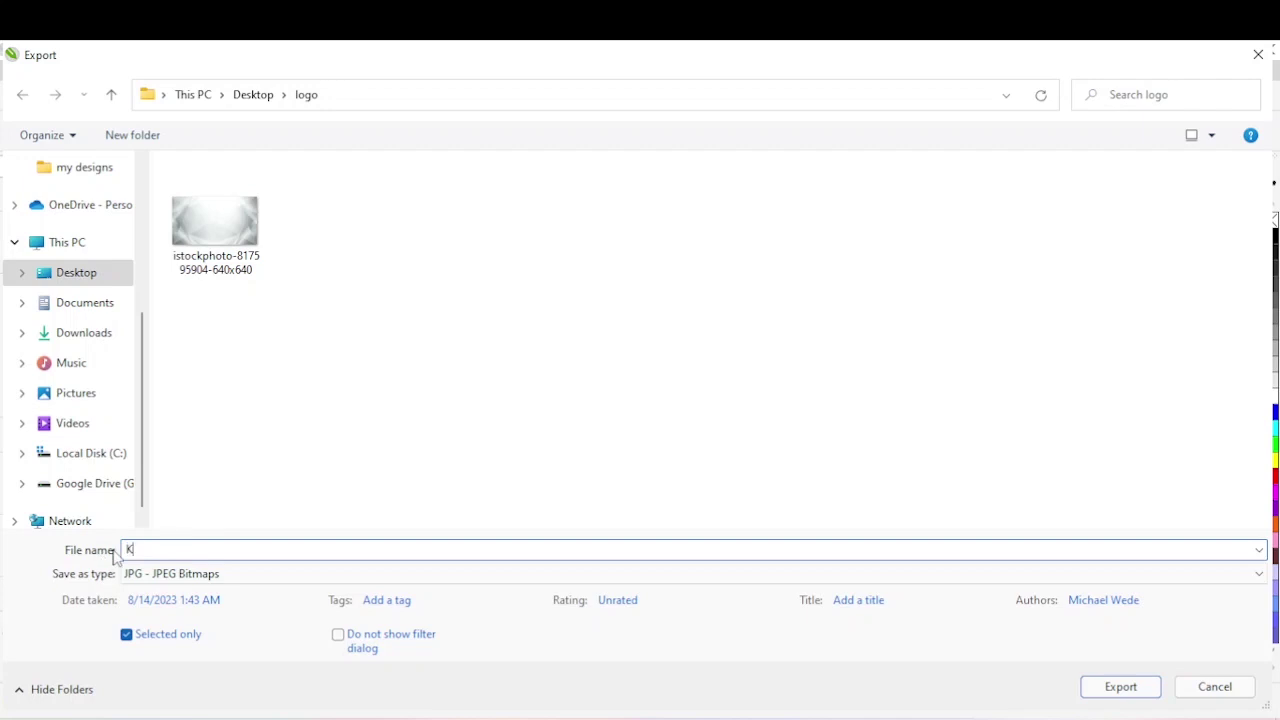
pyautogui.press('BackSpace')
pyautogui.write('P Cover')
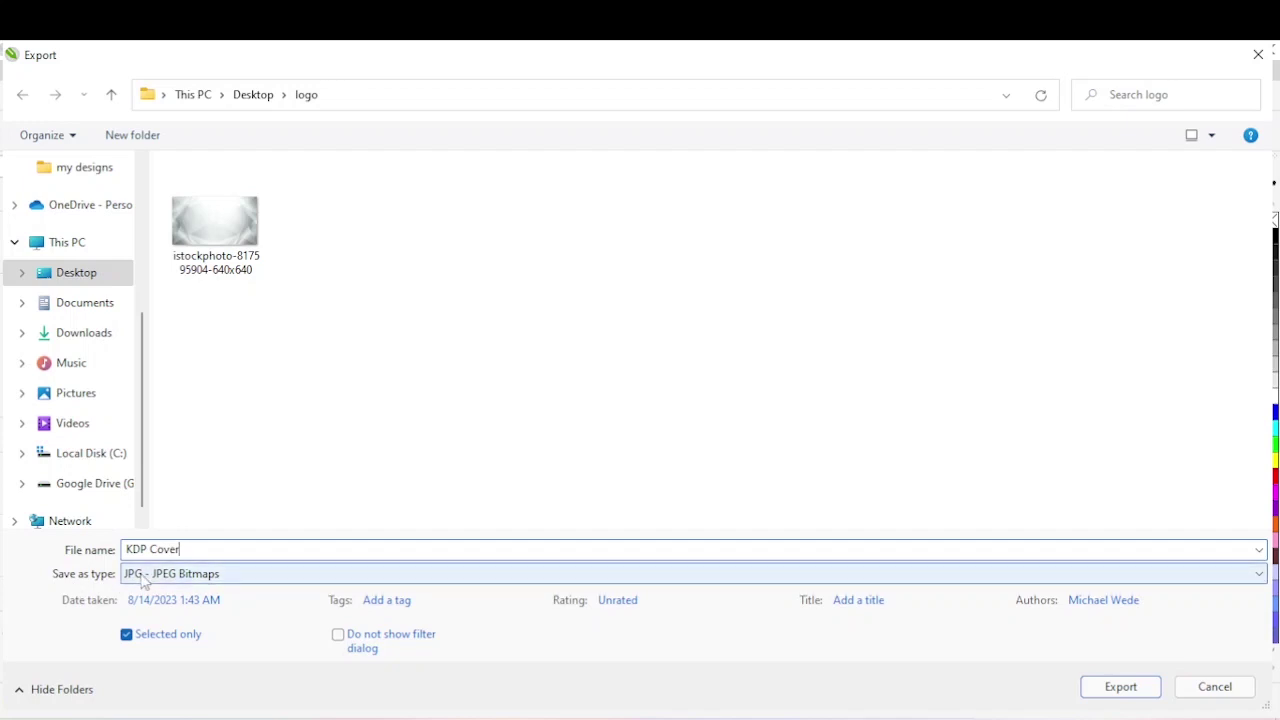
# Choose JPG - JPEG Bitmaps as the export format, keep Selected only enabled, and proceed to the JPEG settings
pyautogui.click(144, 578)
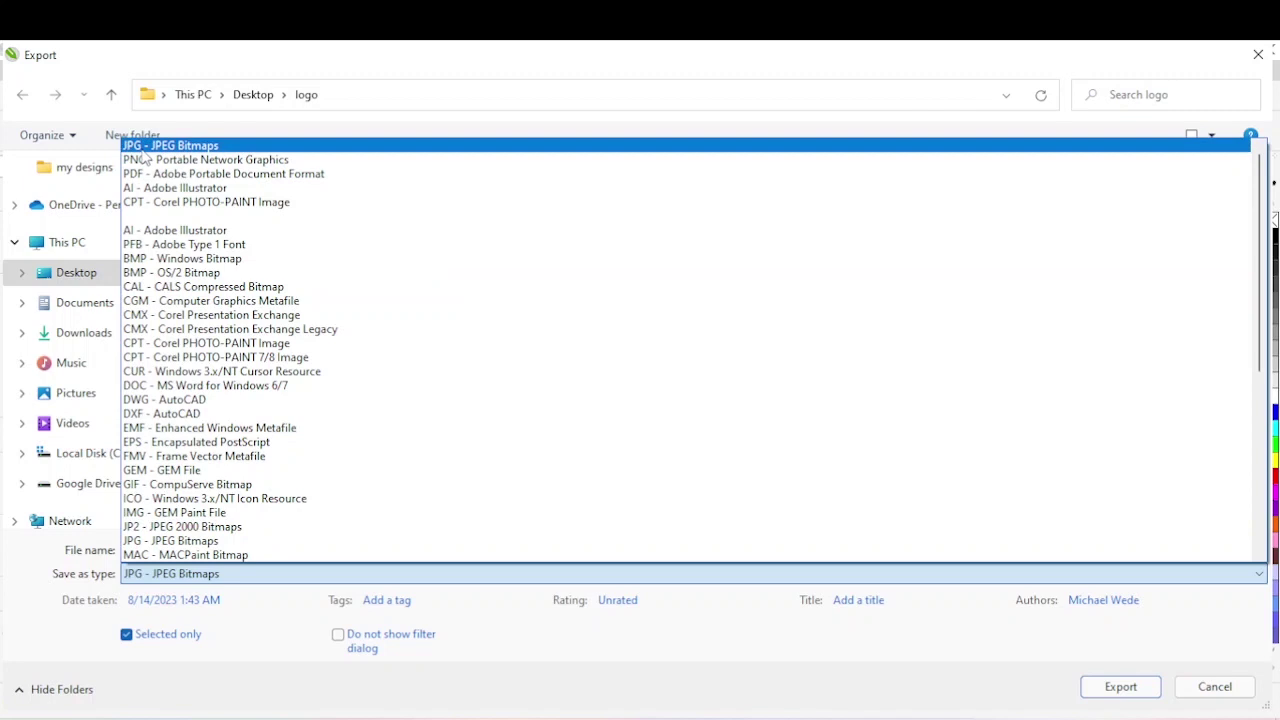
pyautogui.click(143, 148)
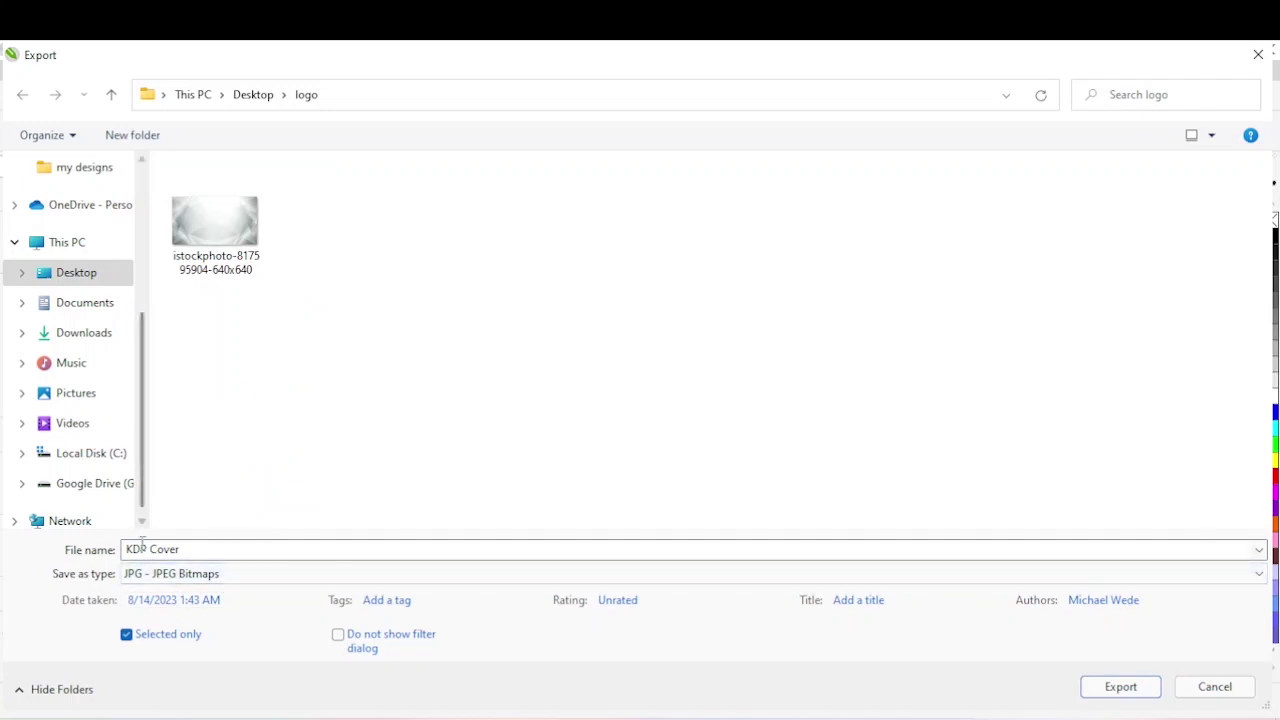
pyautogui.click(126, 636)
pyautogui.click(126, 636)
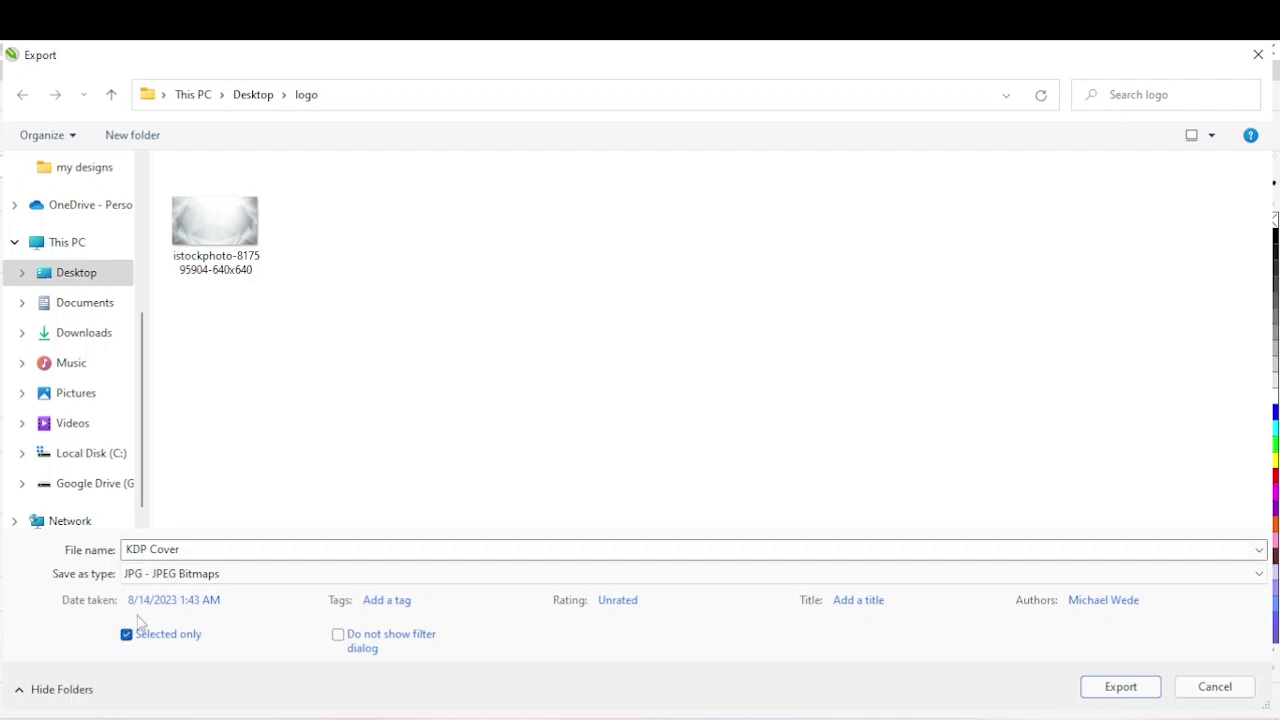
pyautogui.click(126, 636)
pyautogui.click(127, 638)
pyautogui.click(1120, 687)
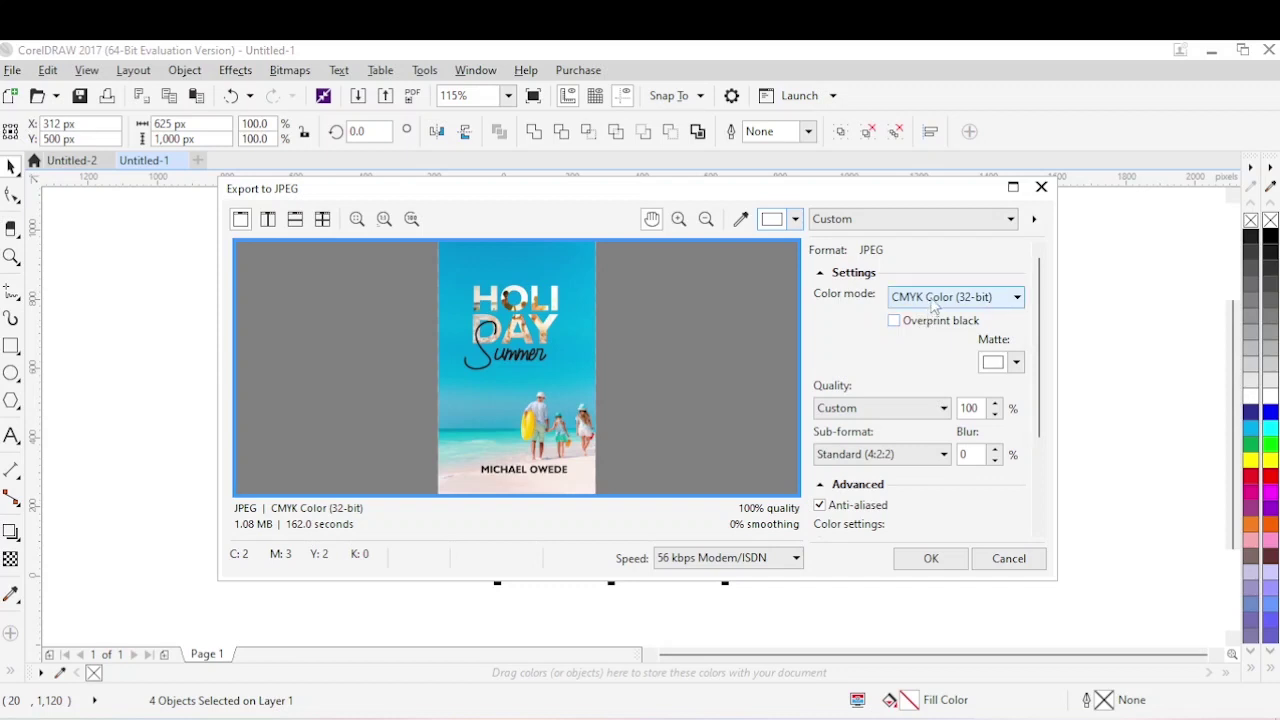
# Set the JPEG color mode to RGB Color (24-bit) and complete the export
pyautogui.click(933, 300)
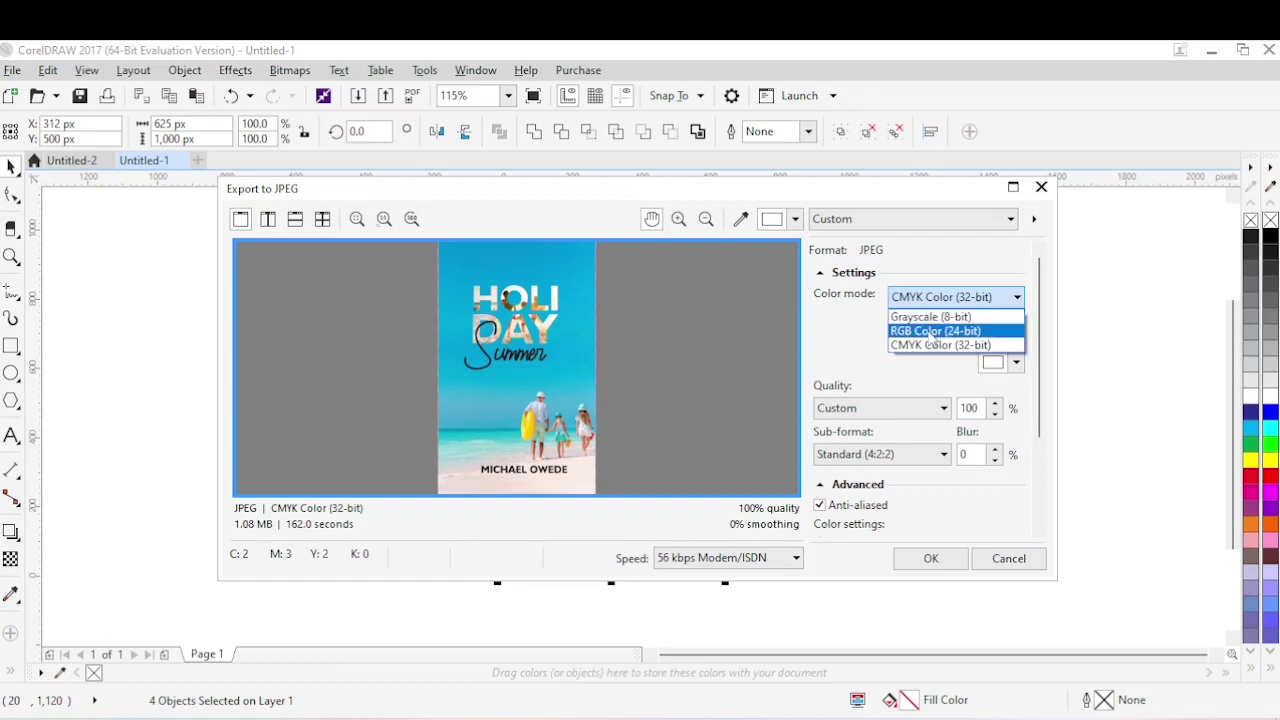
pyautogui.click(933, 332)
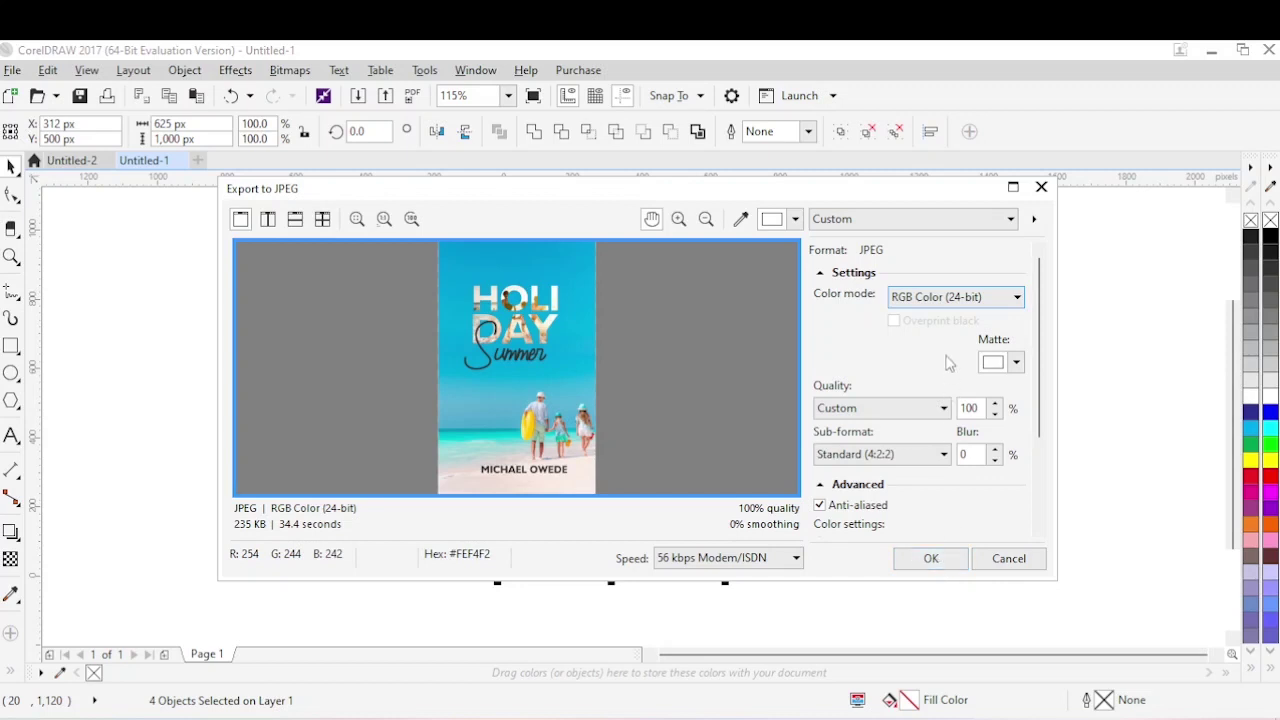
pyautogui.click(939, 564)
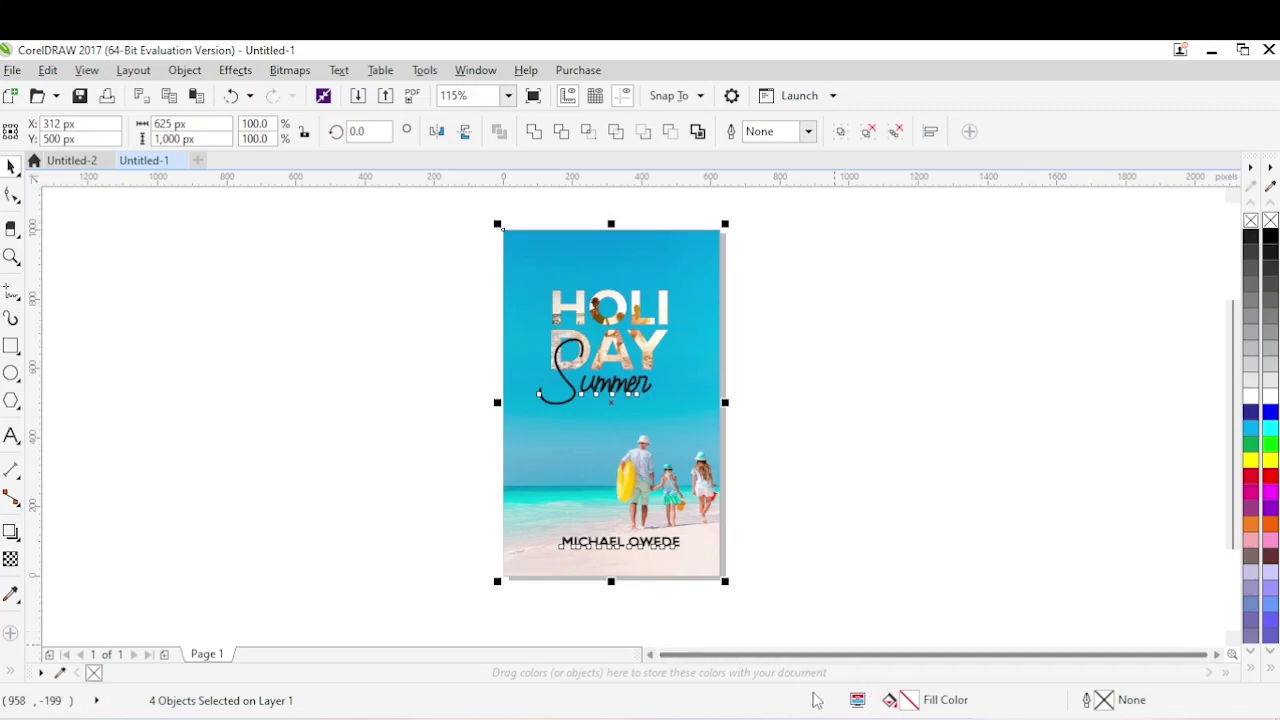
# Switch to File Explorer's logo folder and check the file properties of the exported KDP Cover image
pyautogui.click(718, 650)
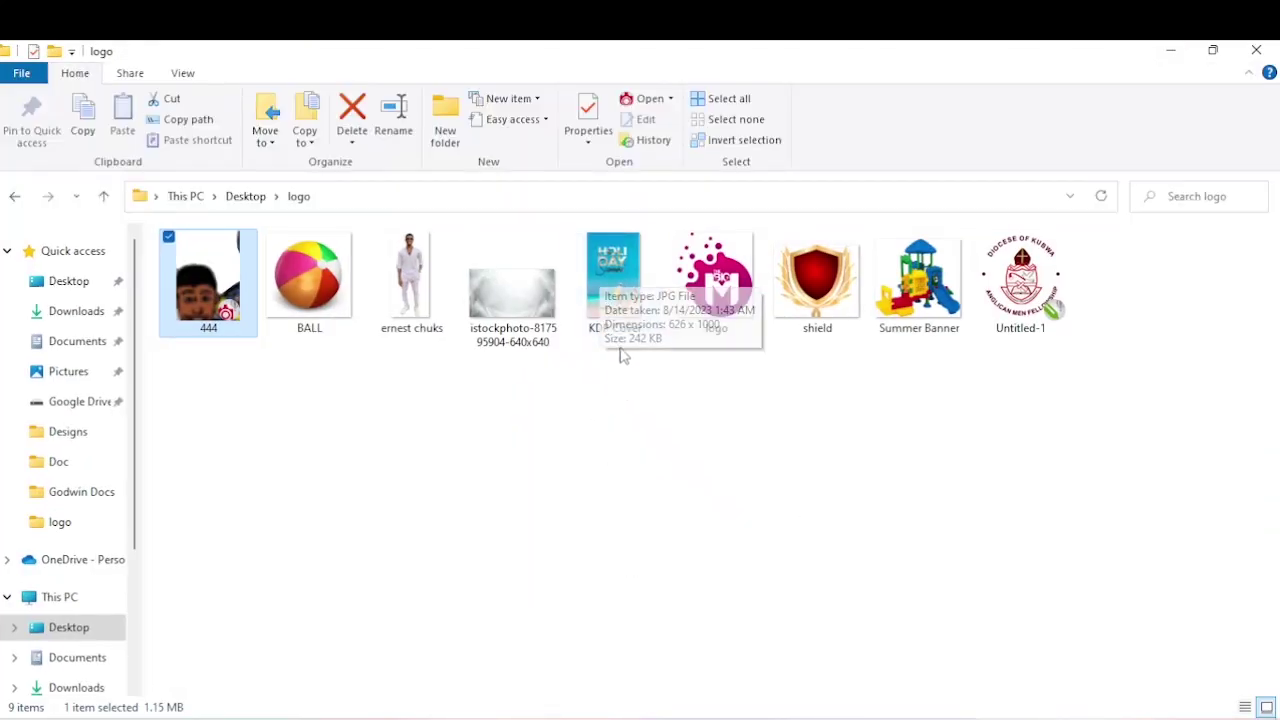
pyautogui.click(611, 300)
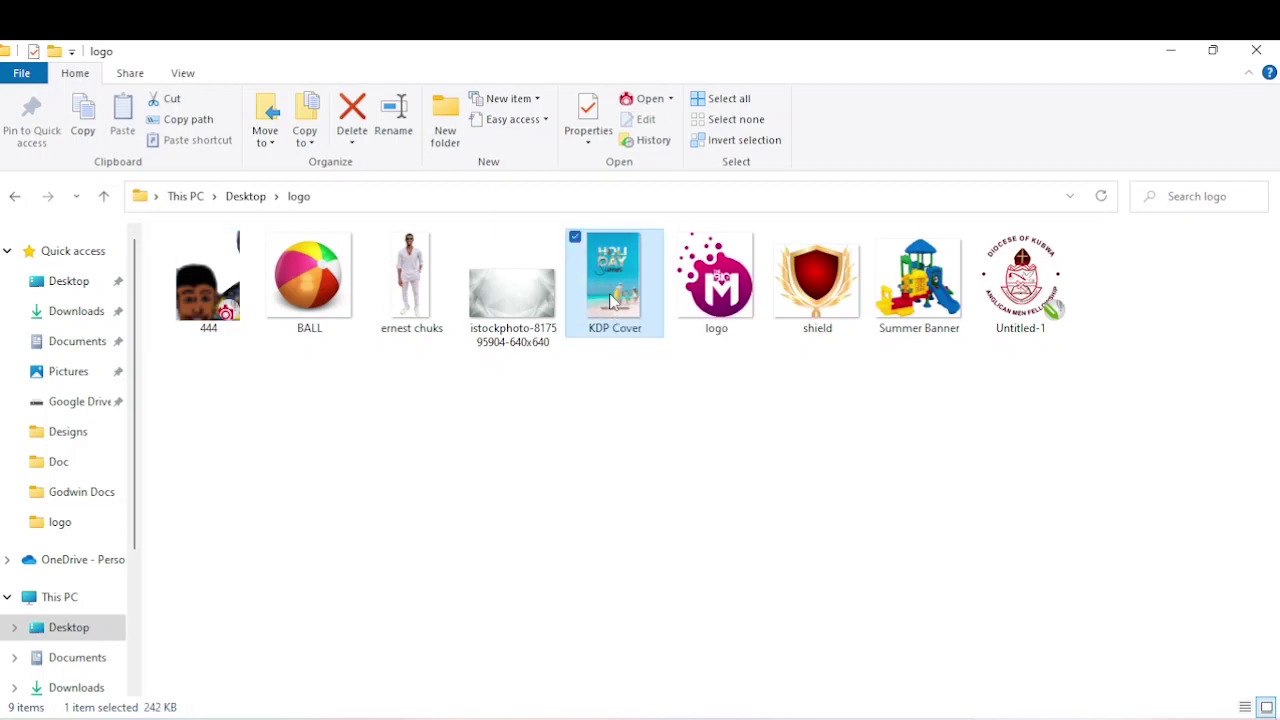
pyautogui.rightClick(612, 300)
pyautogui.click(555, 414)
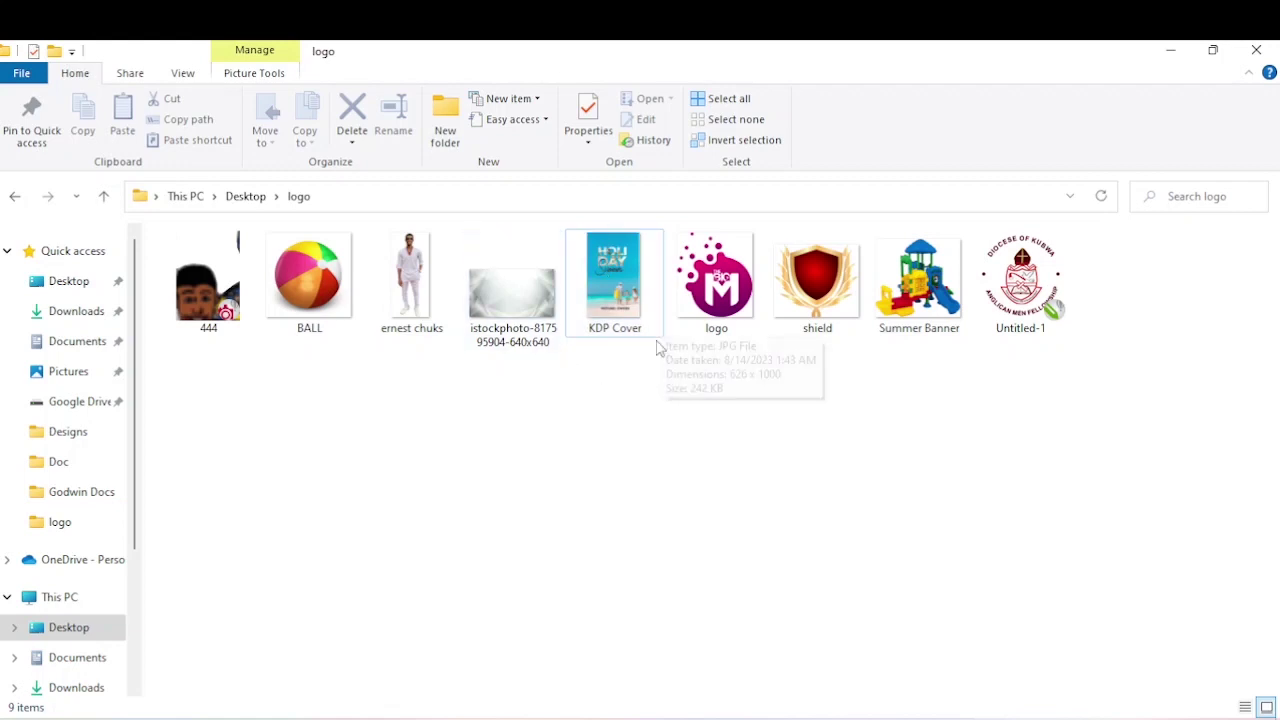
pyautogui.click(618, 290)
pyautogui.rightClick(618, 290)
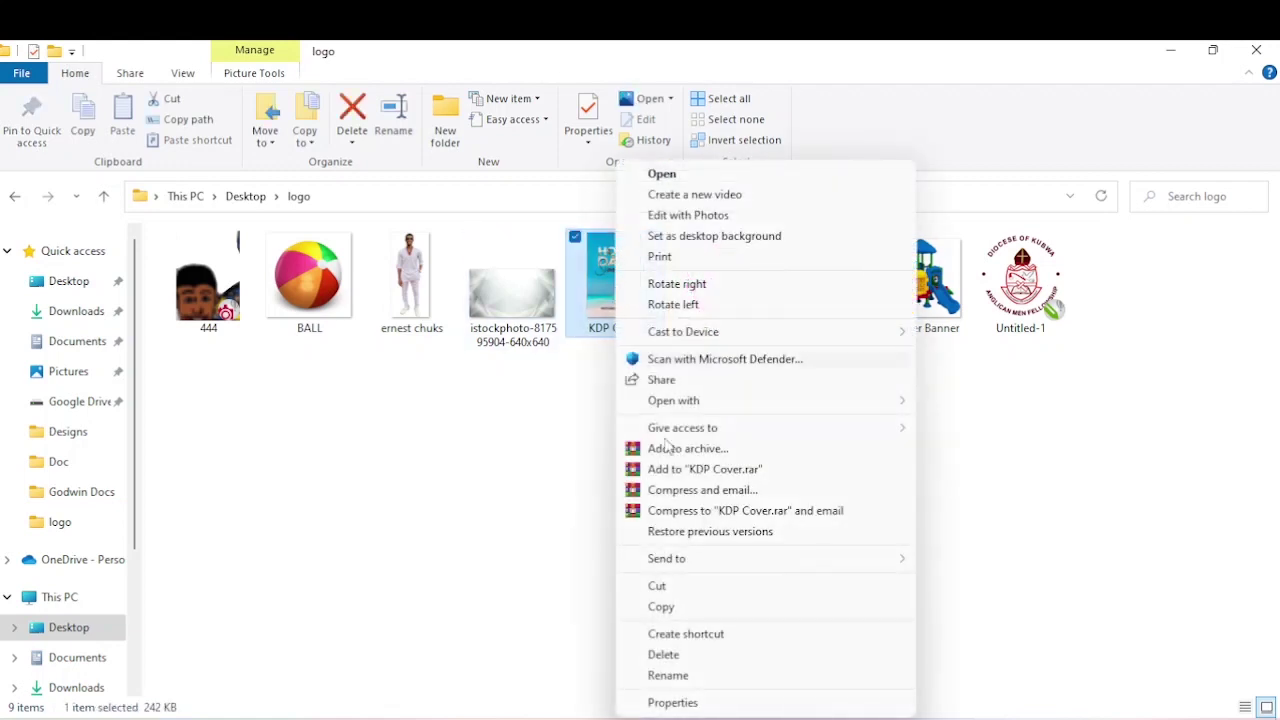
pyautogui.click(688, 703)
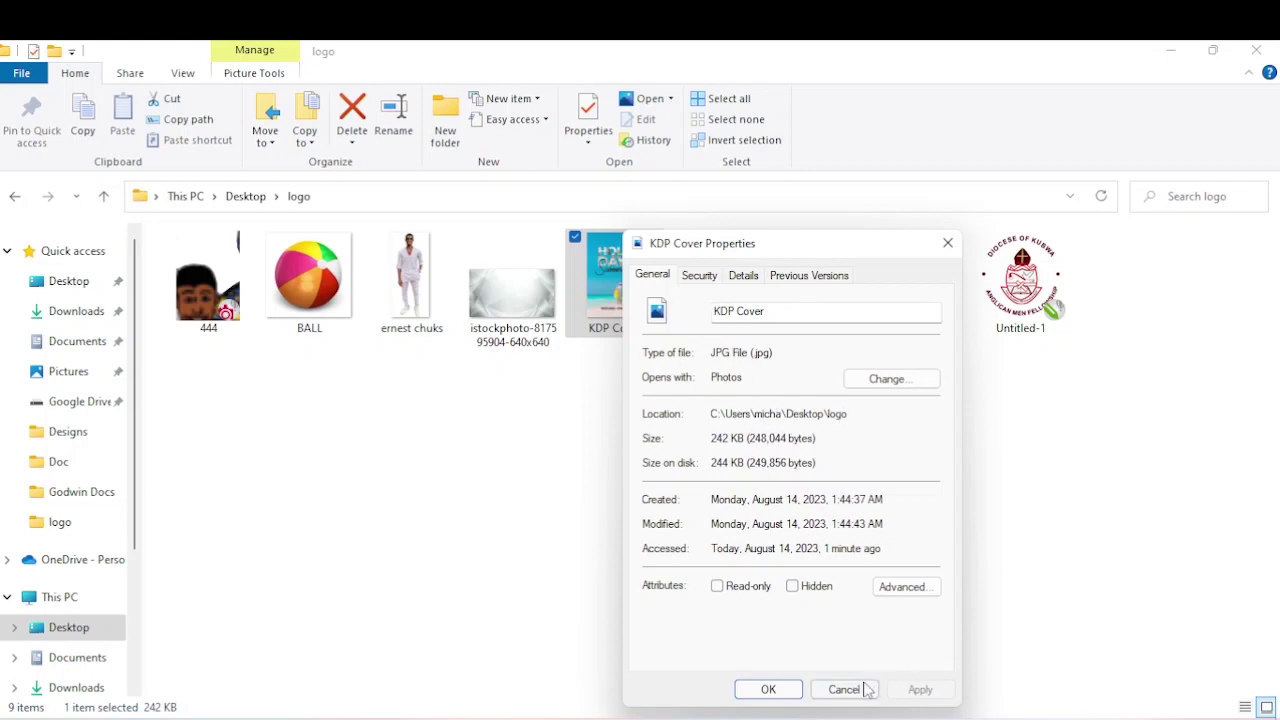
pyautogui.click(768, 690)
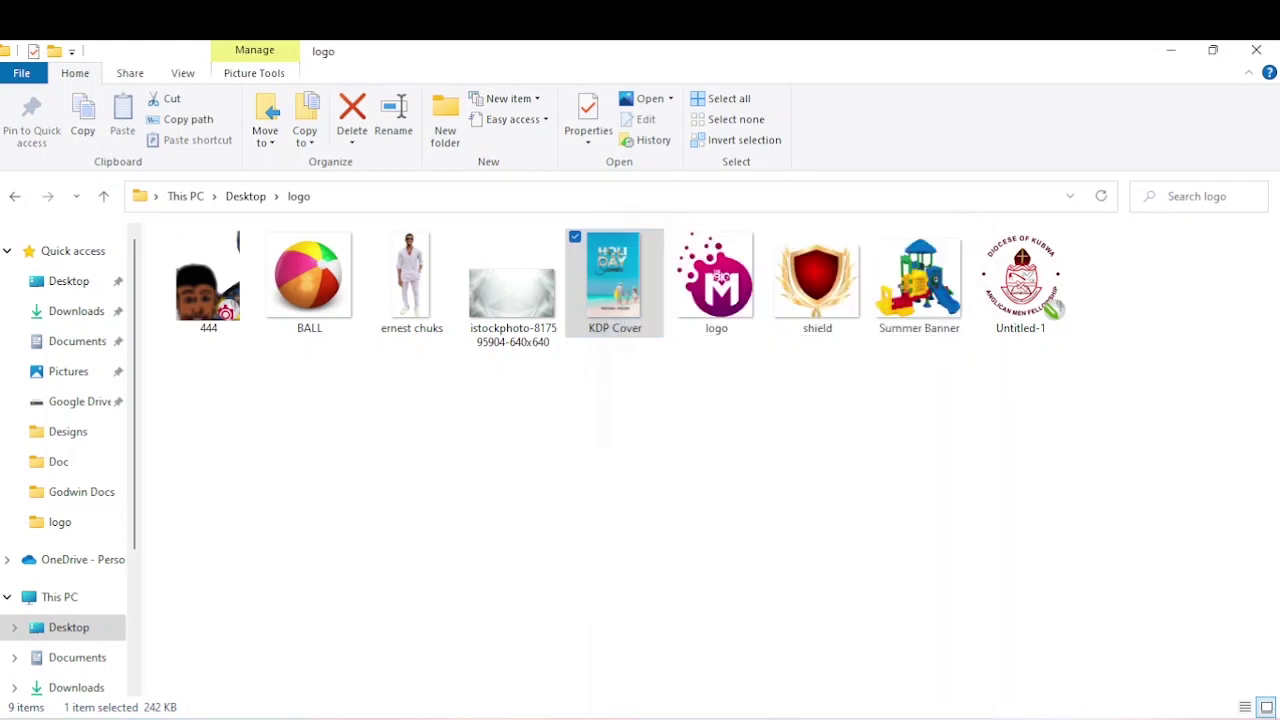
# Switch to CorelDRAW's Untitled-2 document to view the book cover mockup, and return to the cover in Untitled-1
pyautogui.moveTo(885, 718)
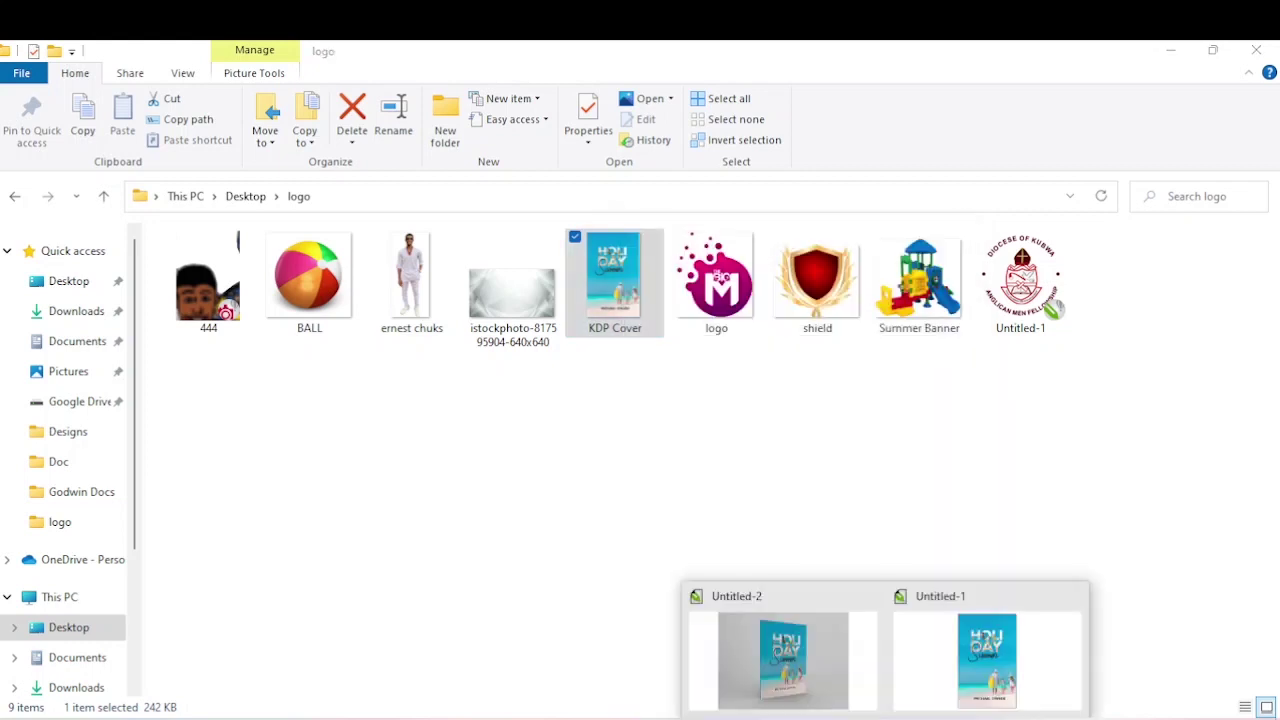
pyautogui.click(815, 670)
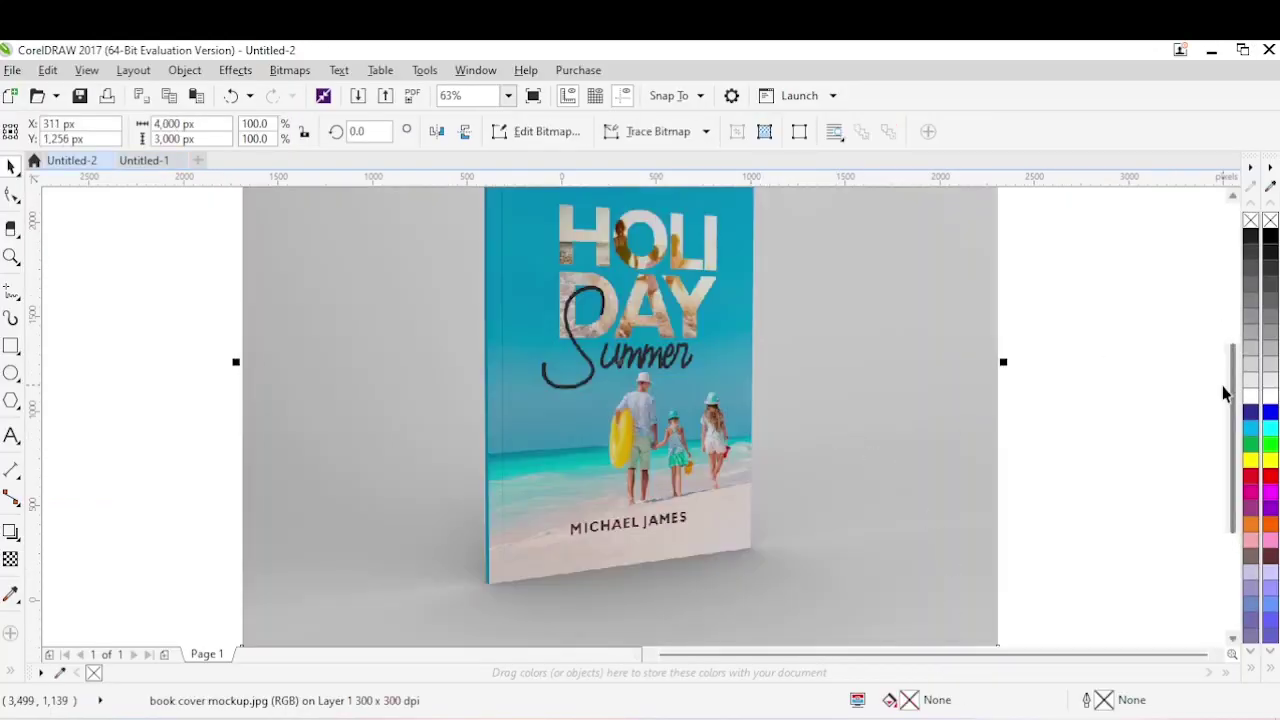
pyautogui.moveTo(1232, 391); pyautogui.dragTo(1236, 368)
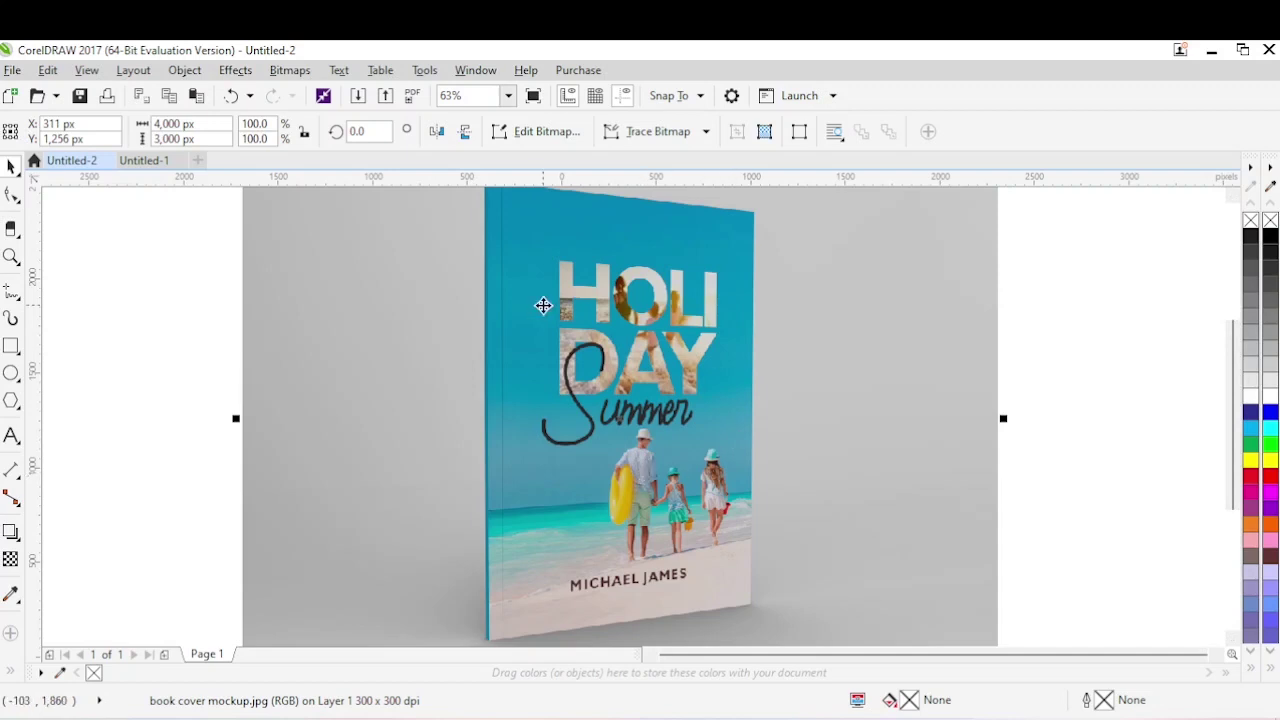
pyautogui.click(145, 161)
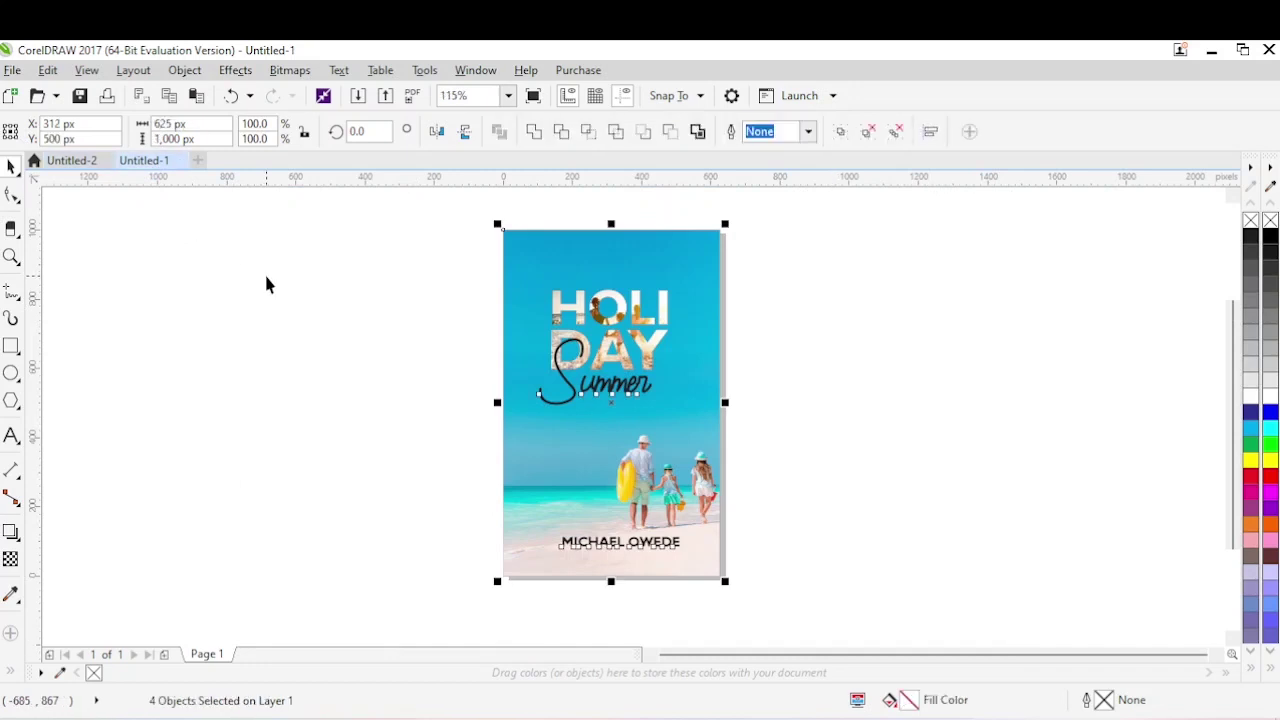
pyautogui.click(277, 311)
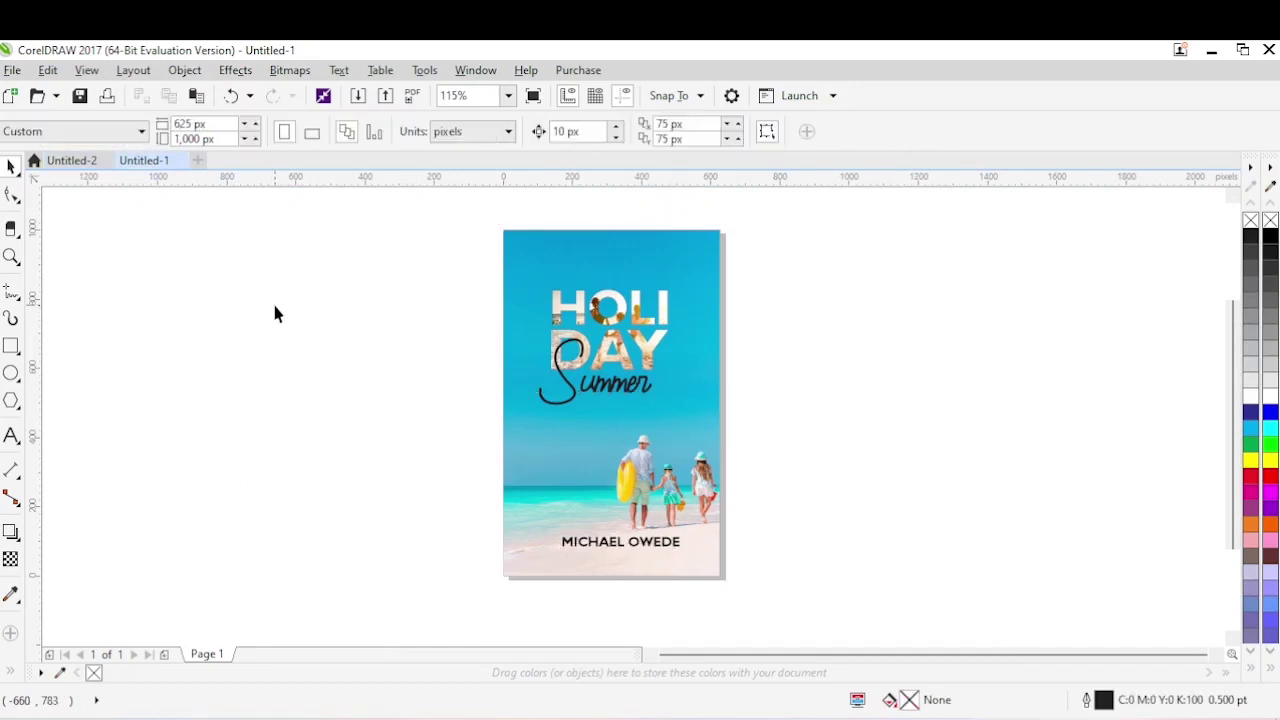